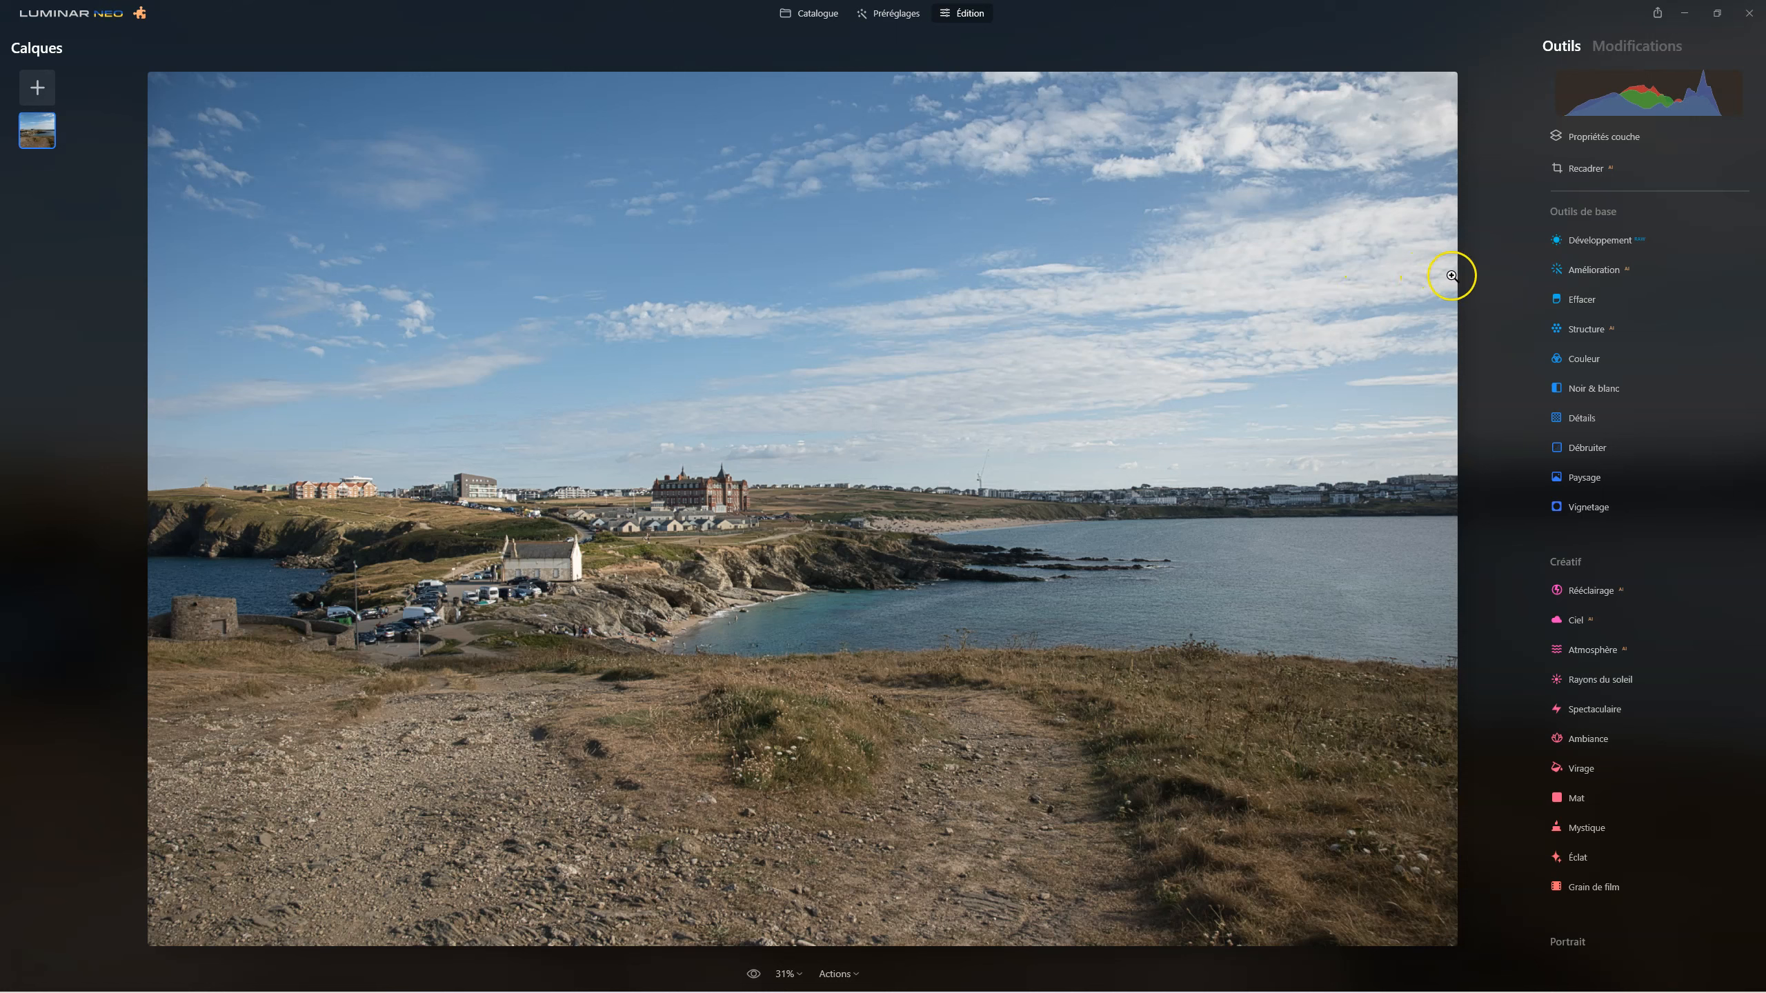
Set the camera profile to Camera Flat in Développement and apply the lens correction under Optique.
left_click(1599, 240)
left_click(1613, 289)
left_click(1597, 384)
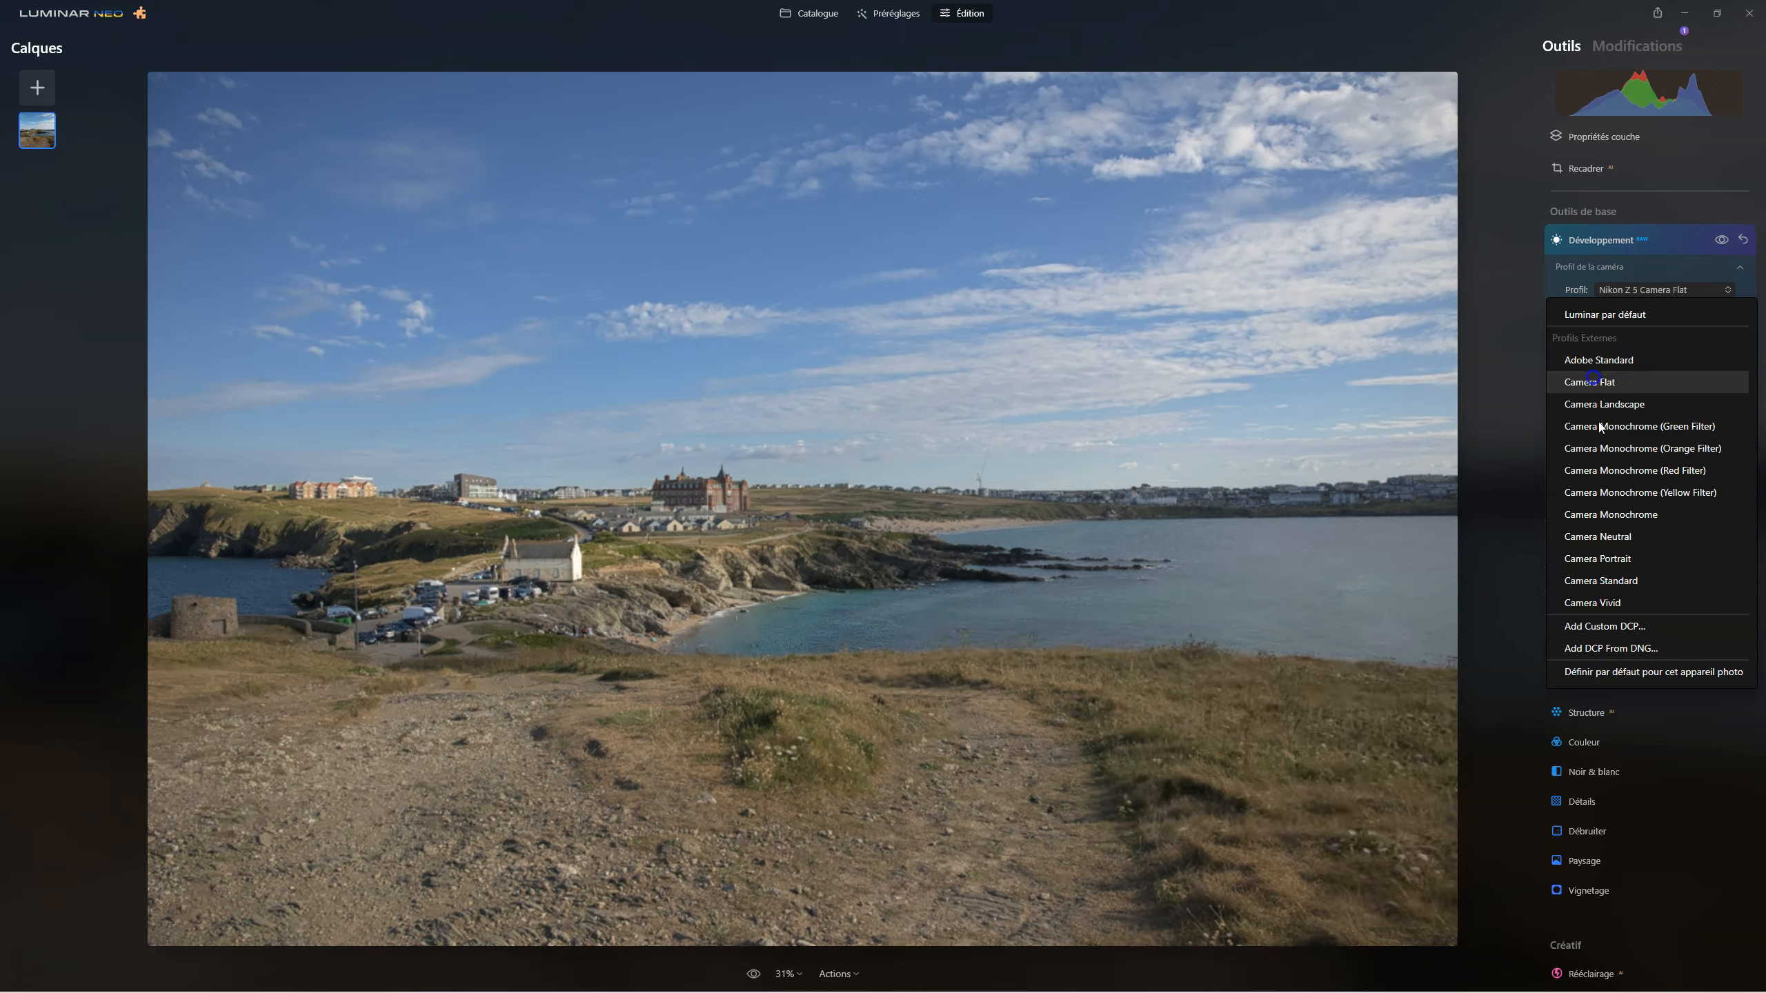
left_click(1629, 257)
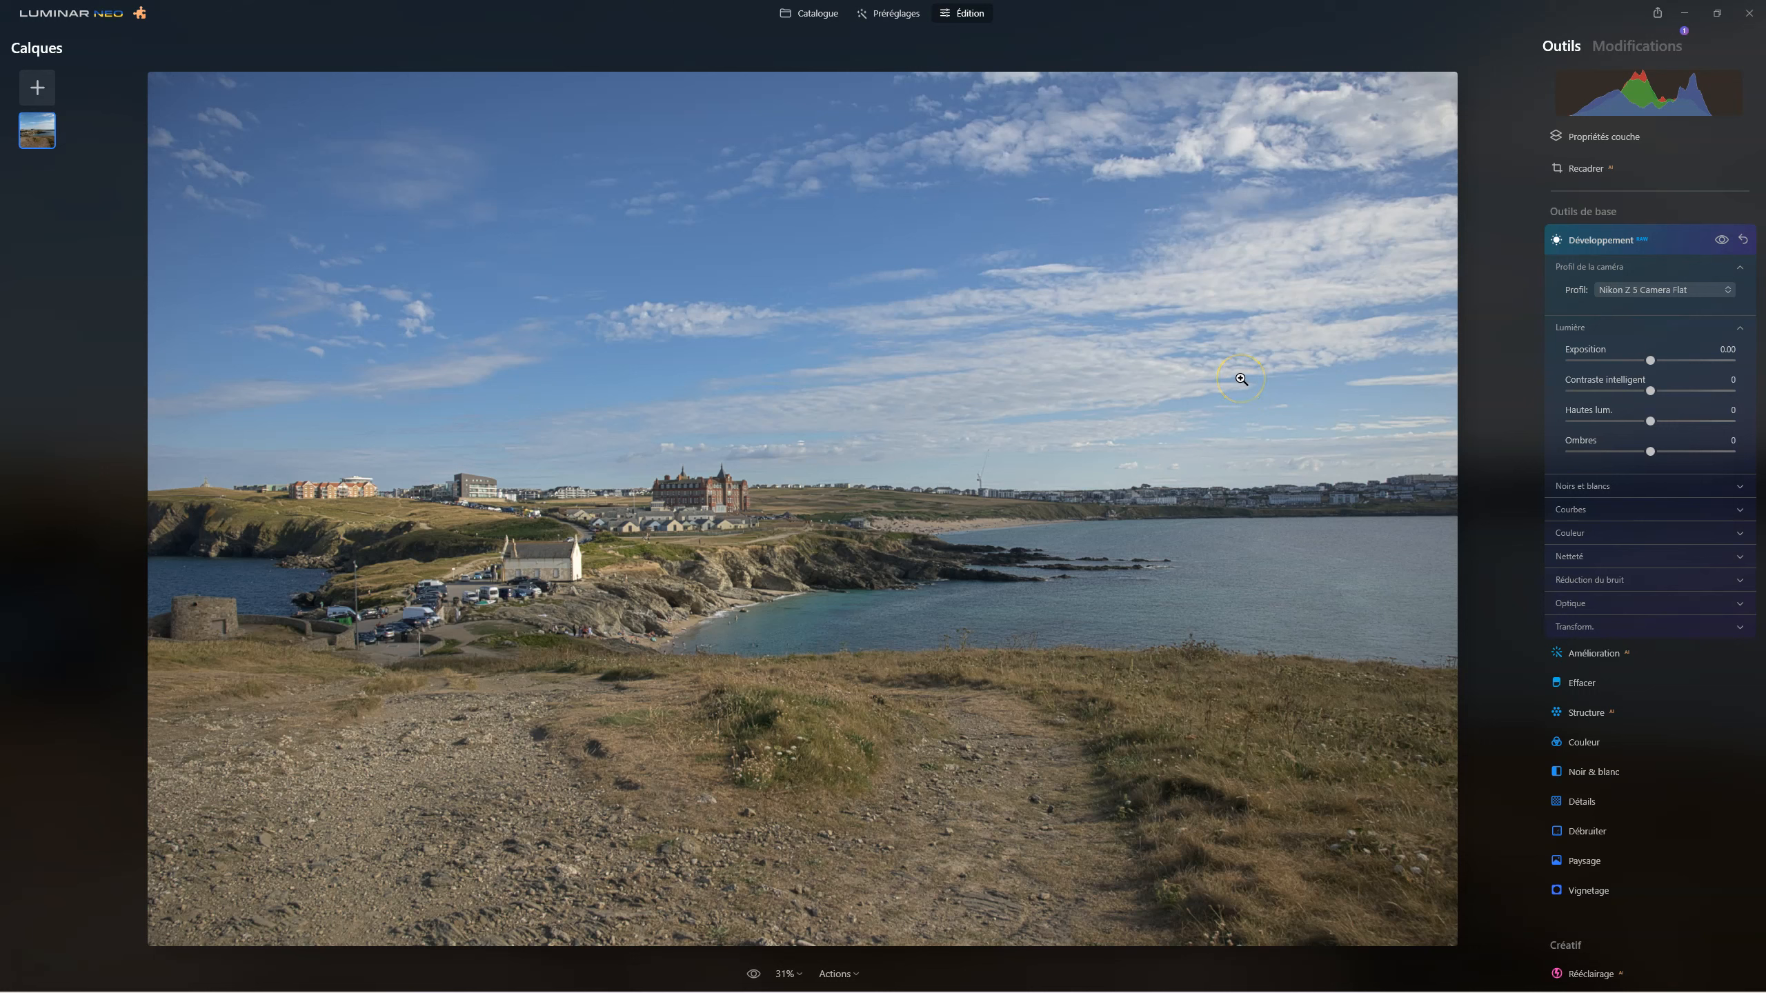
left_click(1599, 602)
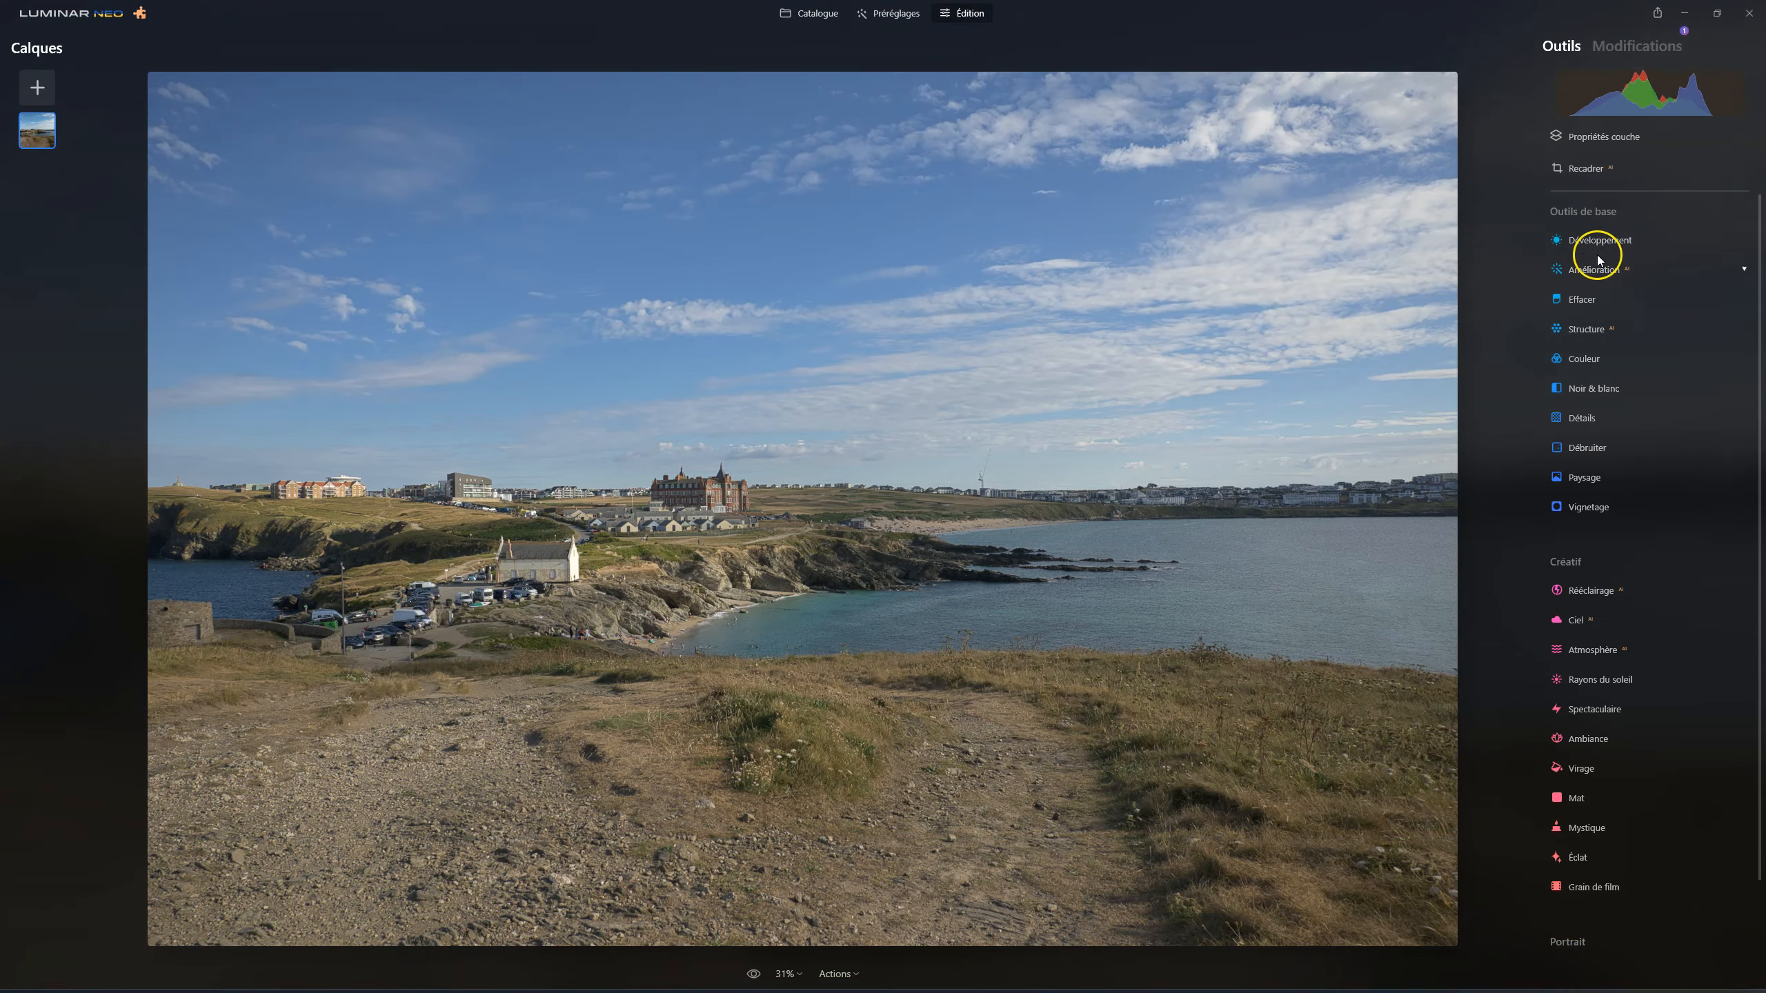
Raise the Amélioration tool's Accent IA to 67 for the whole photo.
left_click(1589, 269)
left_click(1575, 345)
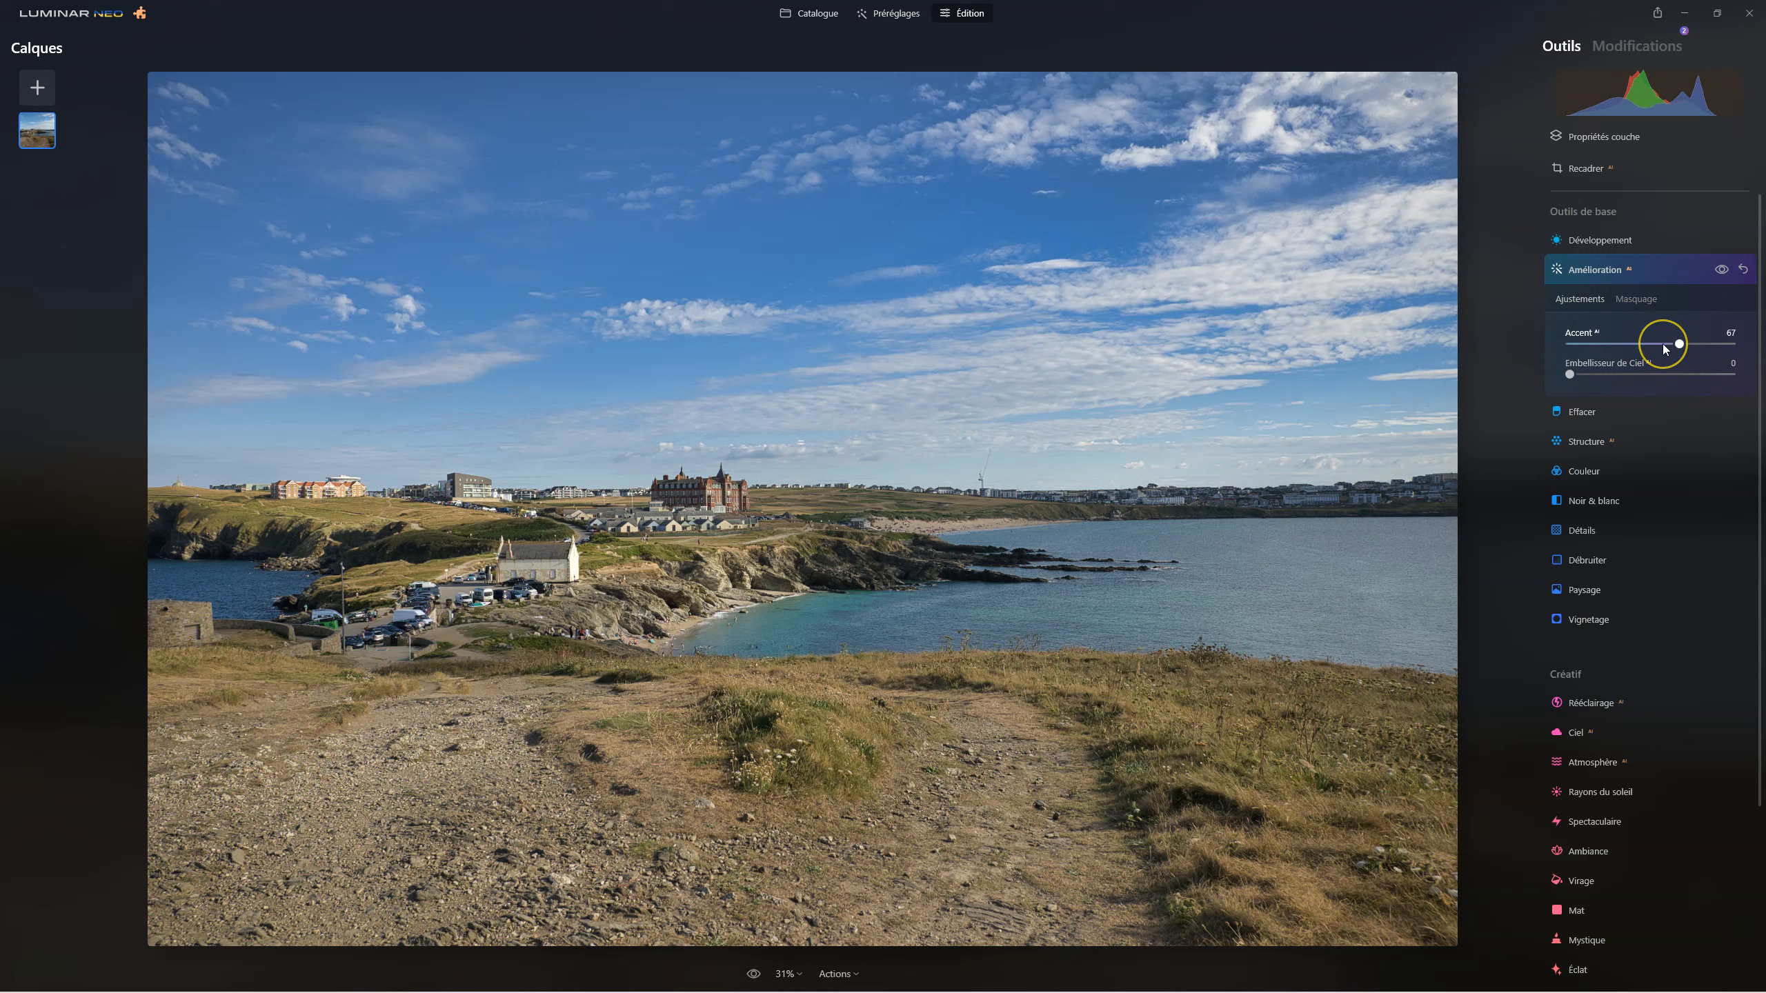
left_click(1594, 271)
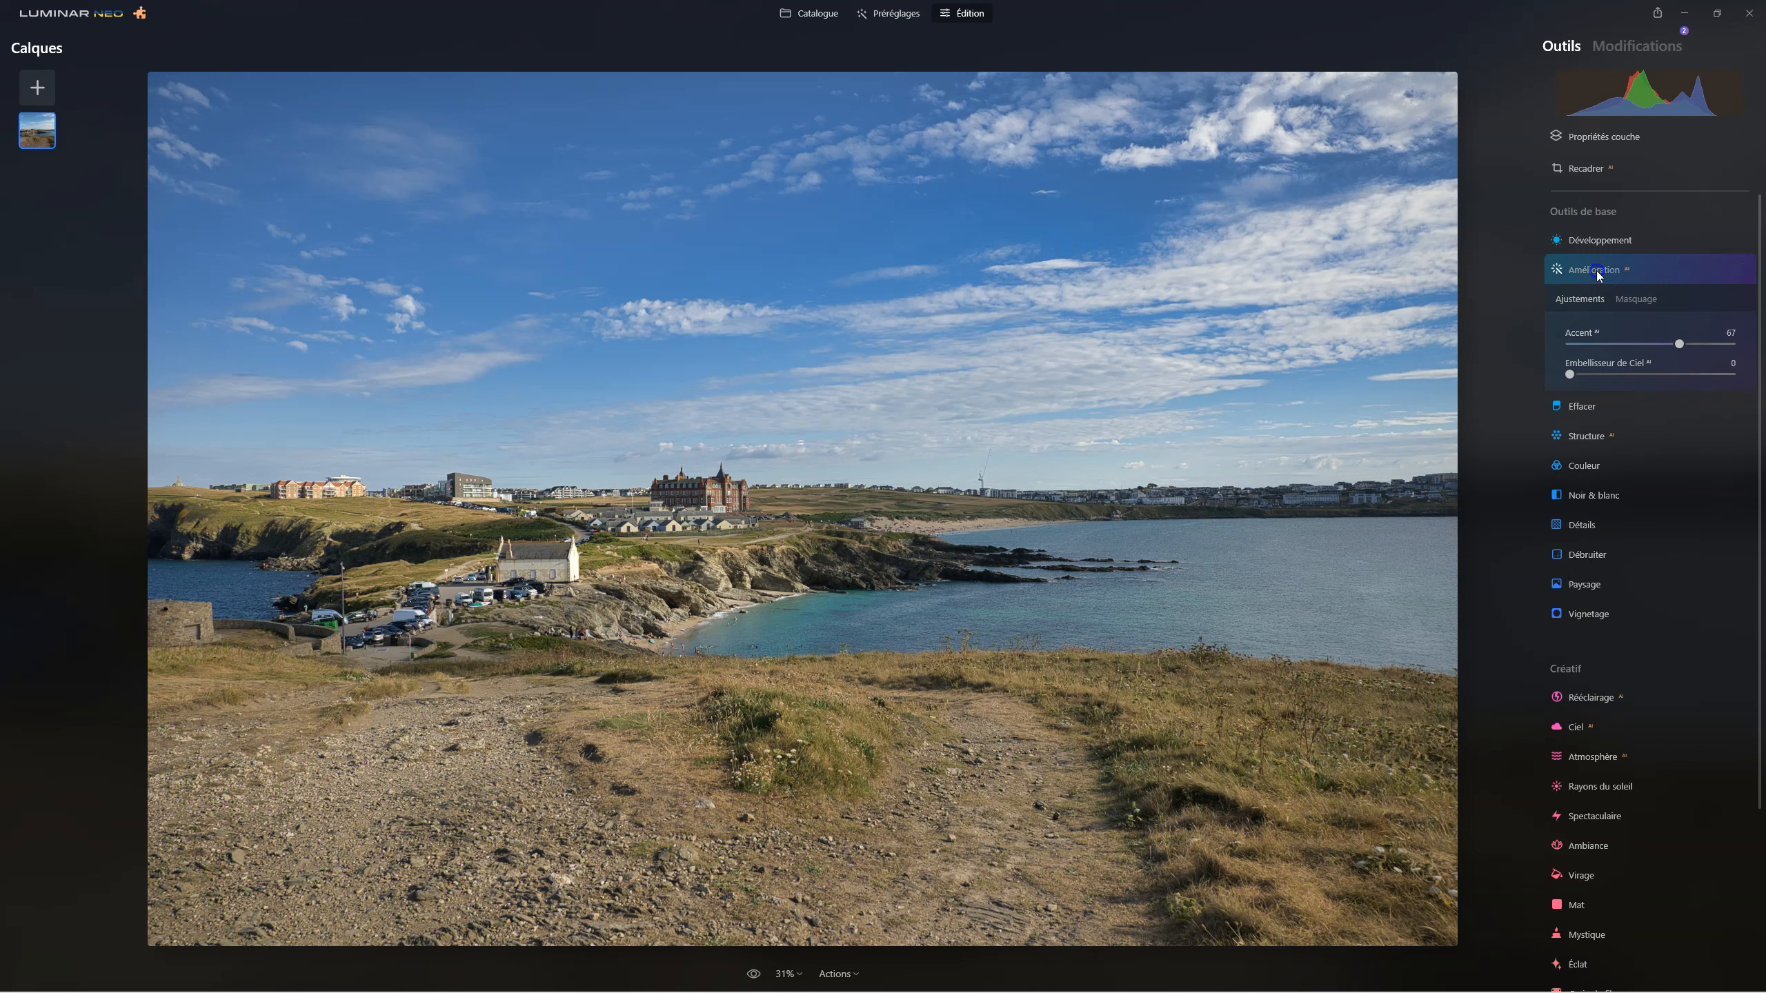
Erase the mast on the horizon to the right of the red-brick building with the size 20 Effacer brush.
left_click(1588, 299)
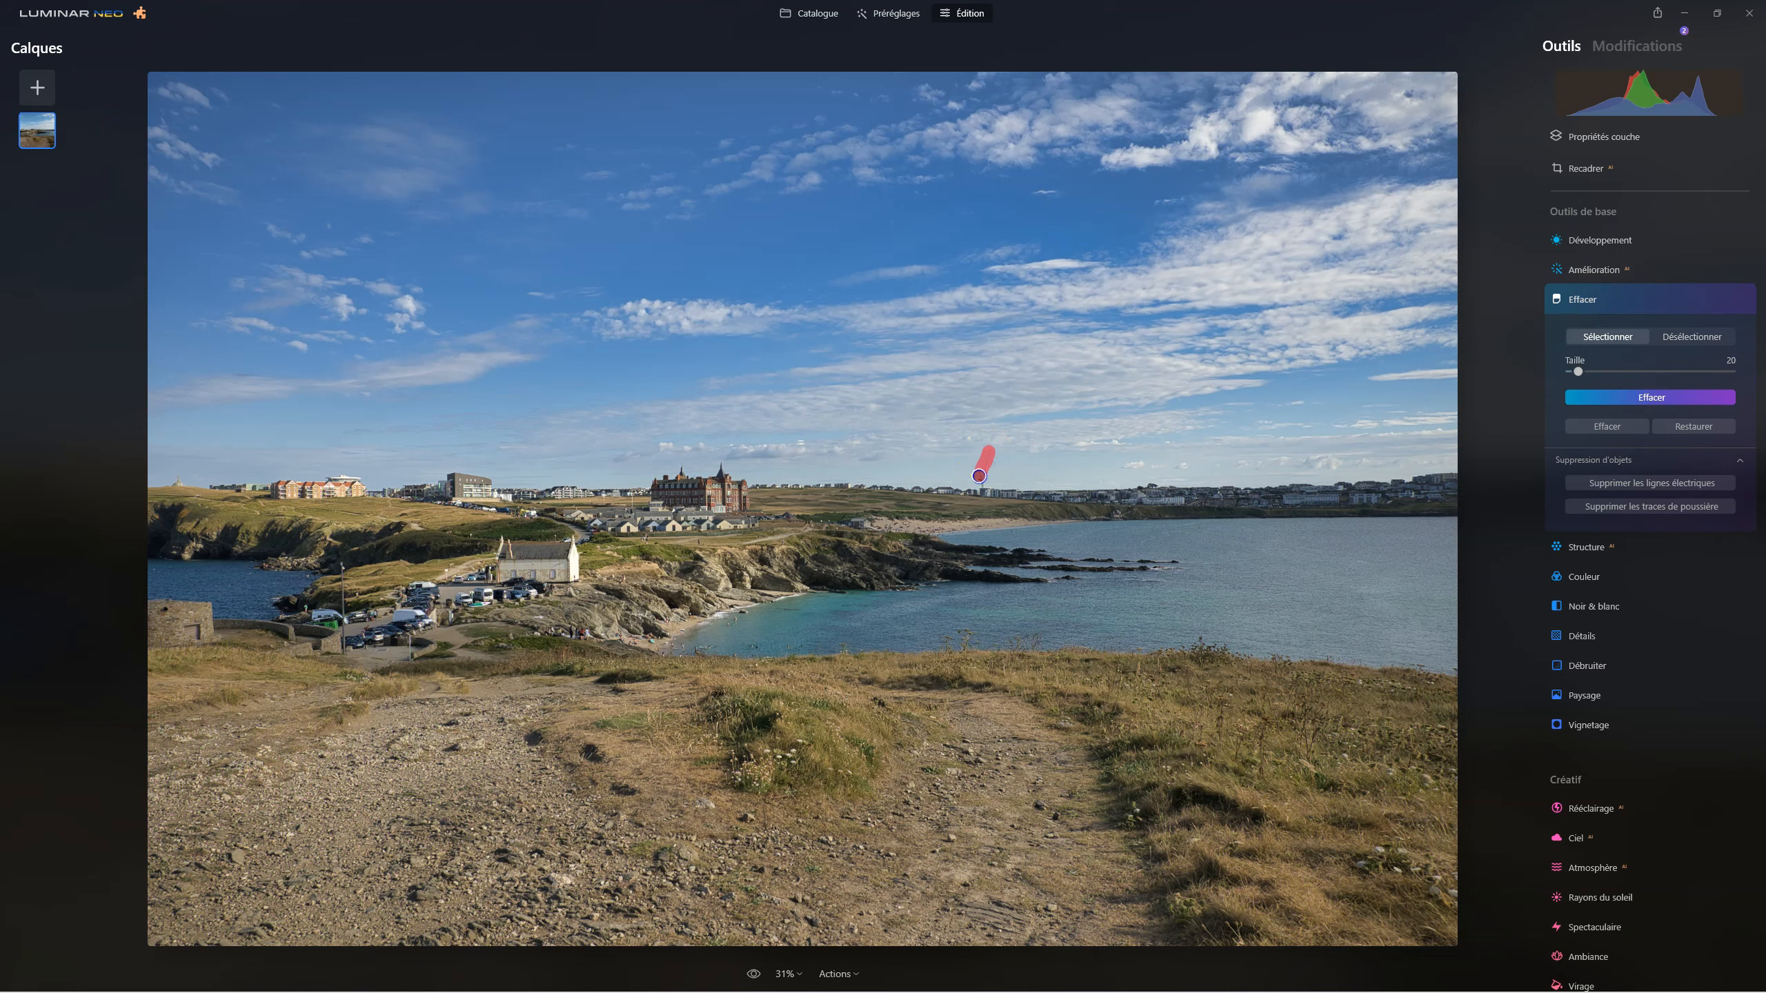
left_click(1639, 398)
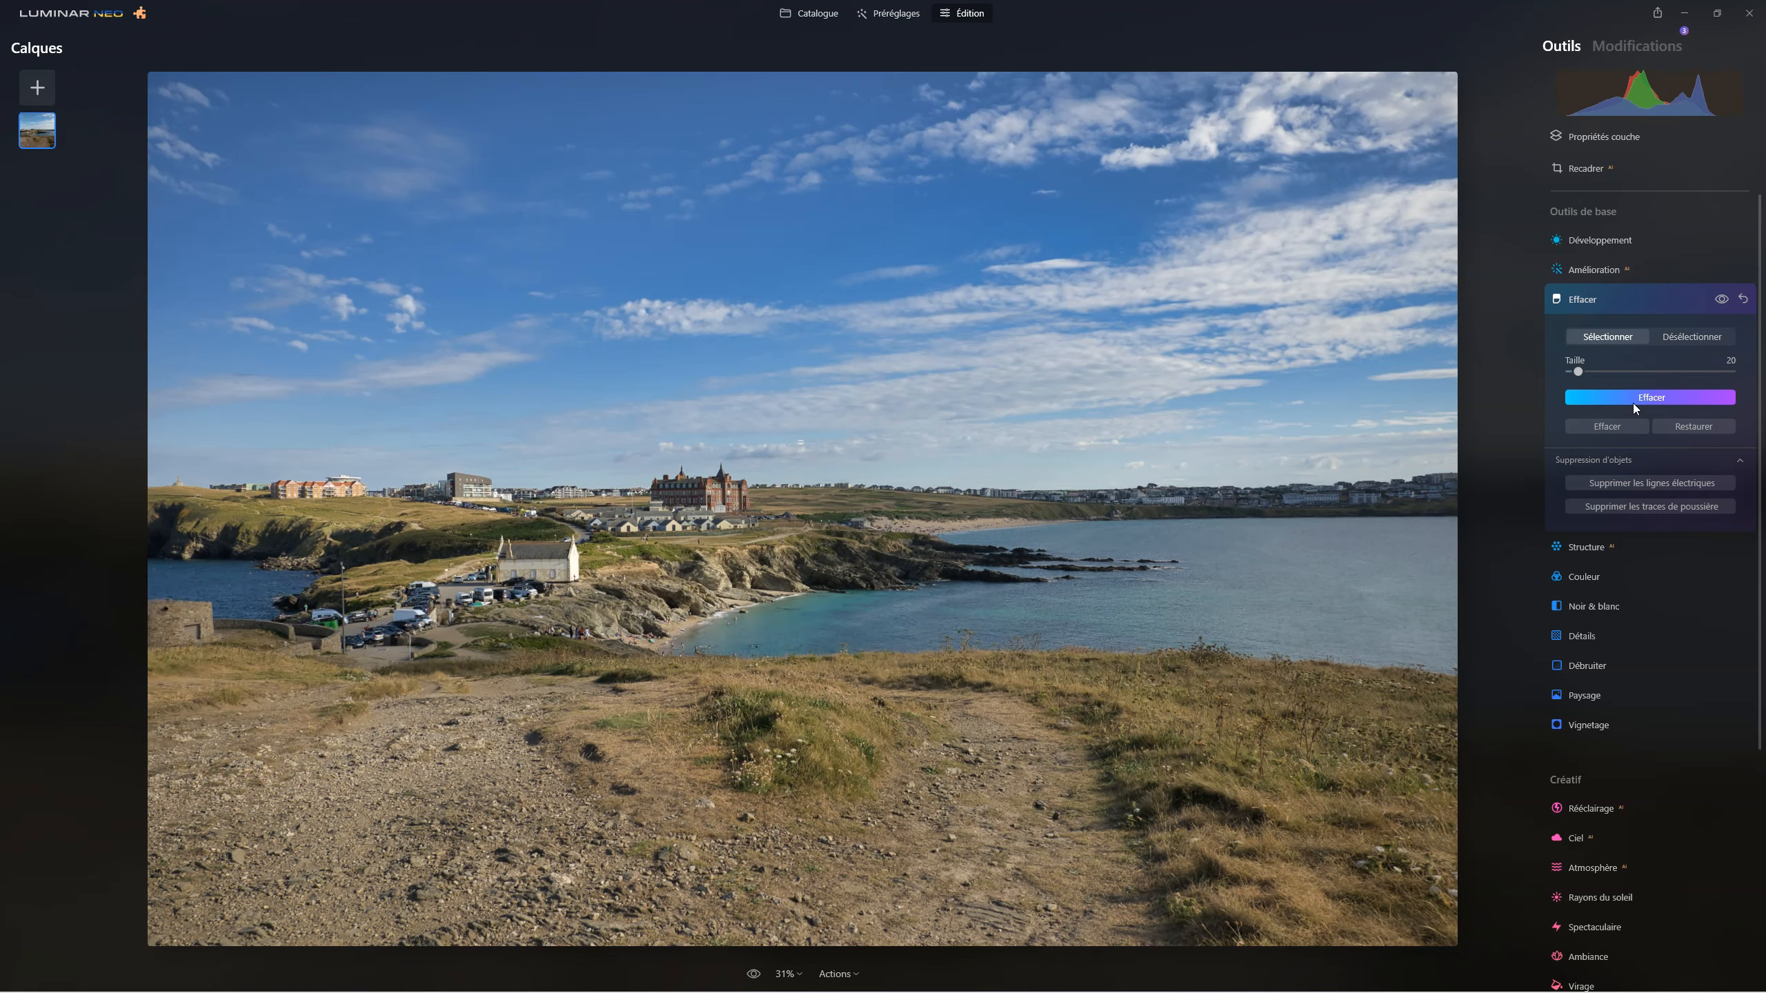
Duplicate the photo layer and set the copy's blend mode to Lumière douce, keeping its opacity at 100.
right_click(31, 132)
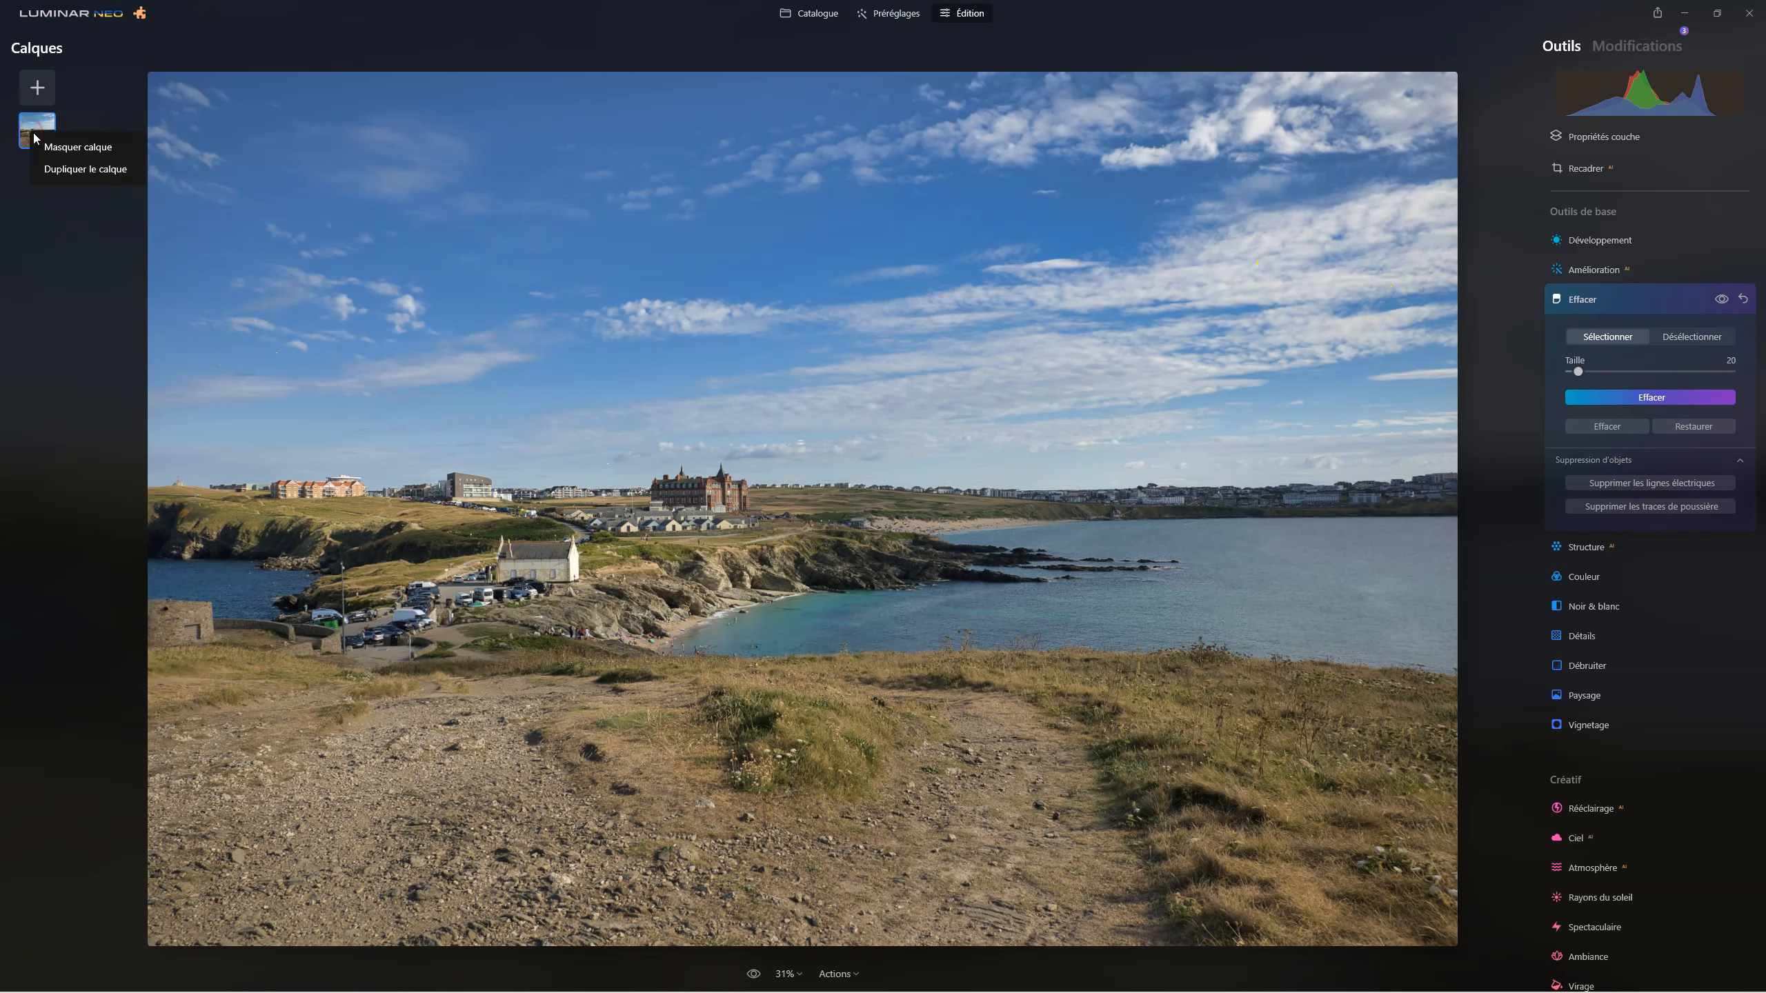
left_click(76, 173)
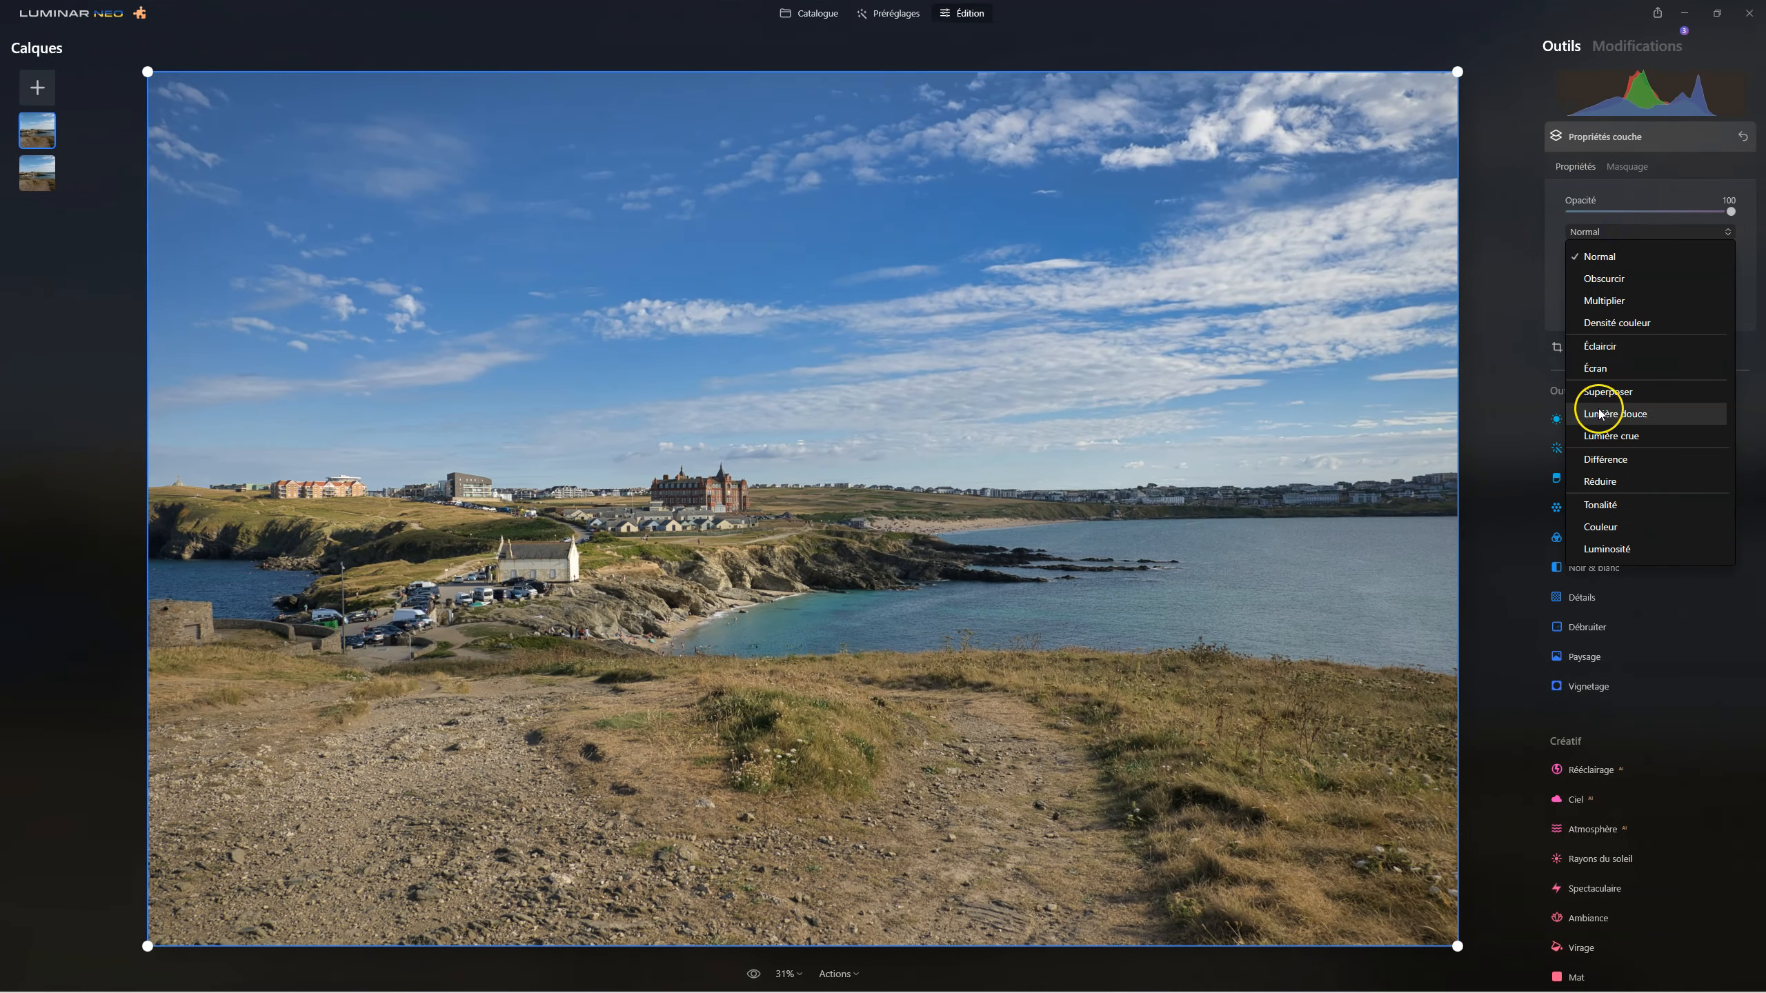
left_click(1600, 413)
left_click(1599, 410)
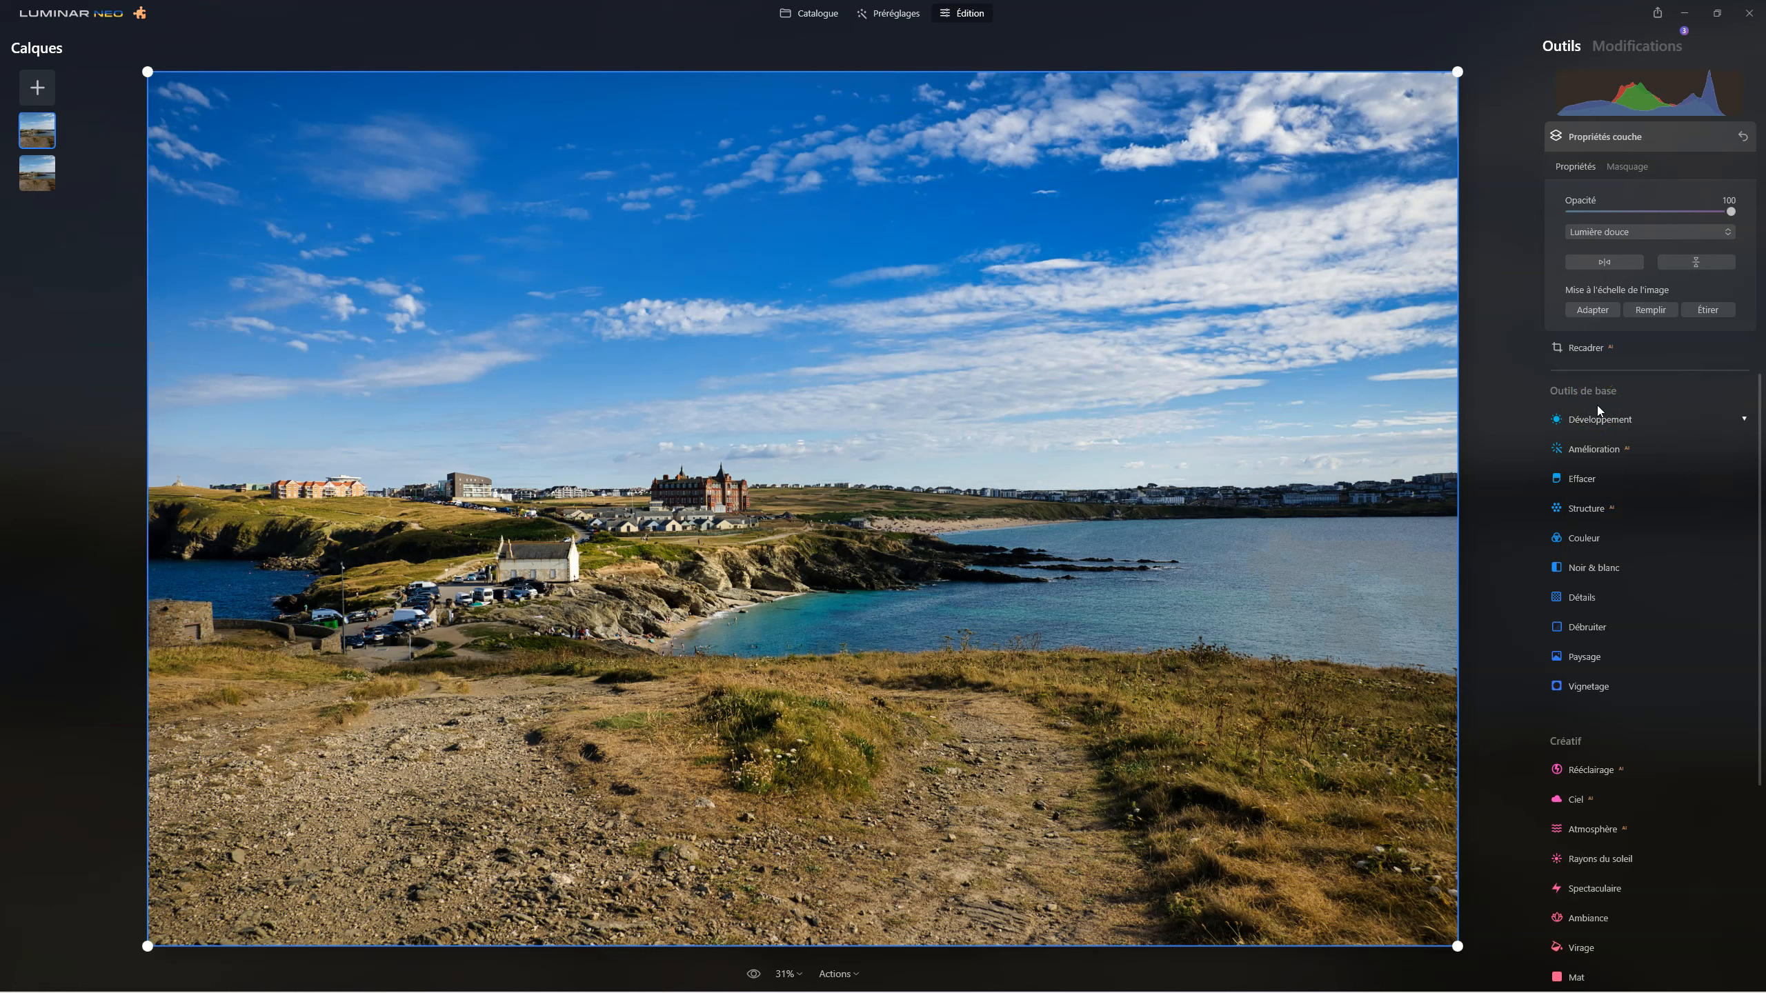
left_click(1731, 212)
mouse_move(1731, 212)
left_mouse_down()
mouse_move(1488, 202)
mouse_move(1763, 217)
left_mouse_up()
Set Accent IA to 69 in Amélioration on the duplicated layer.
left_click(1595, 448)
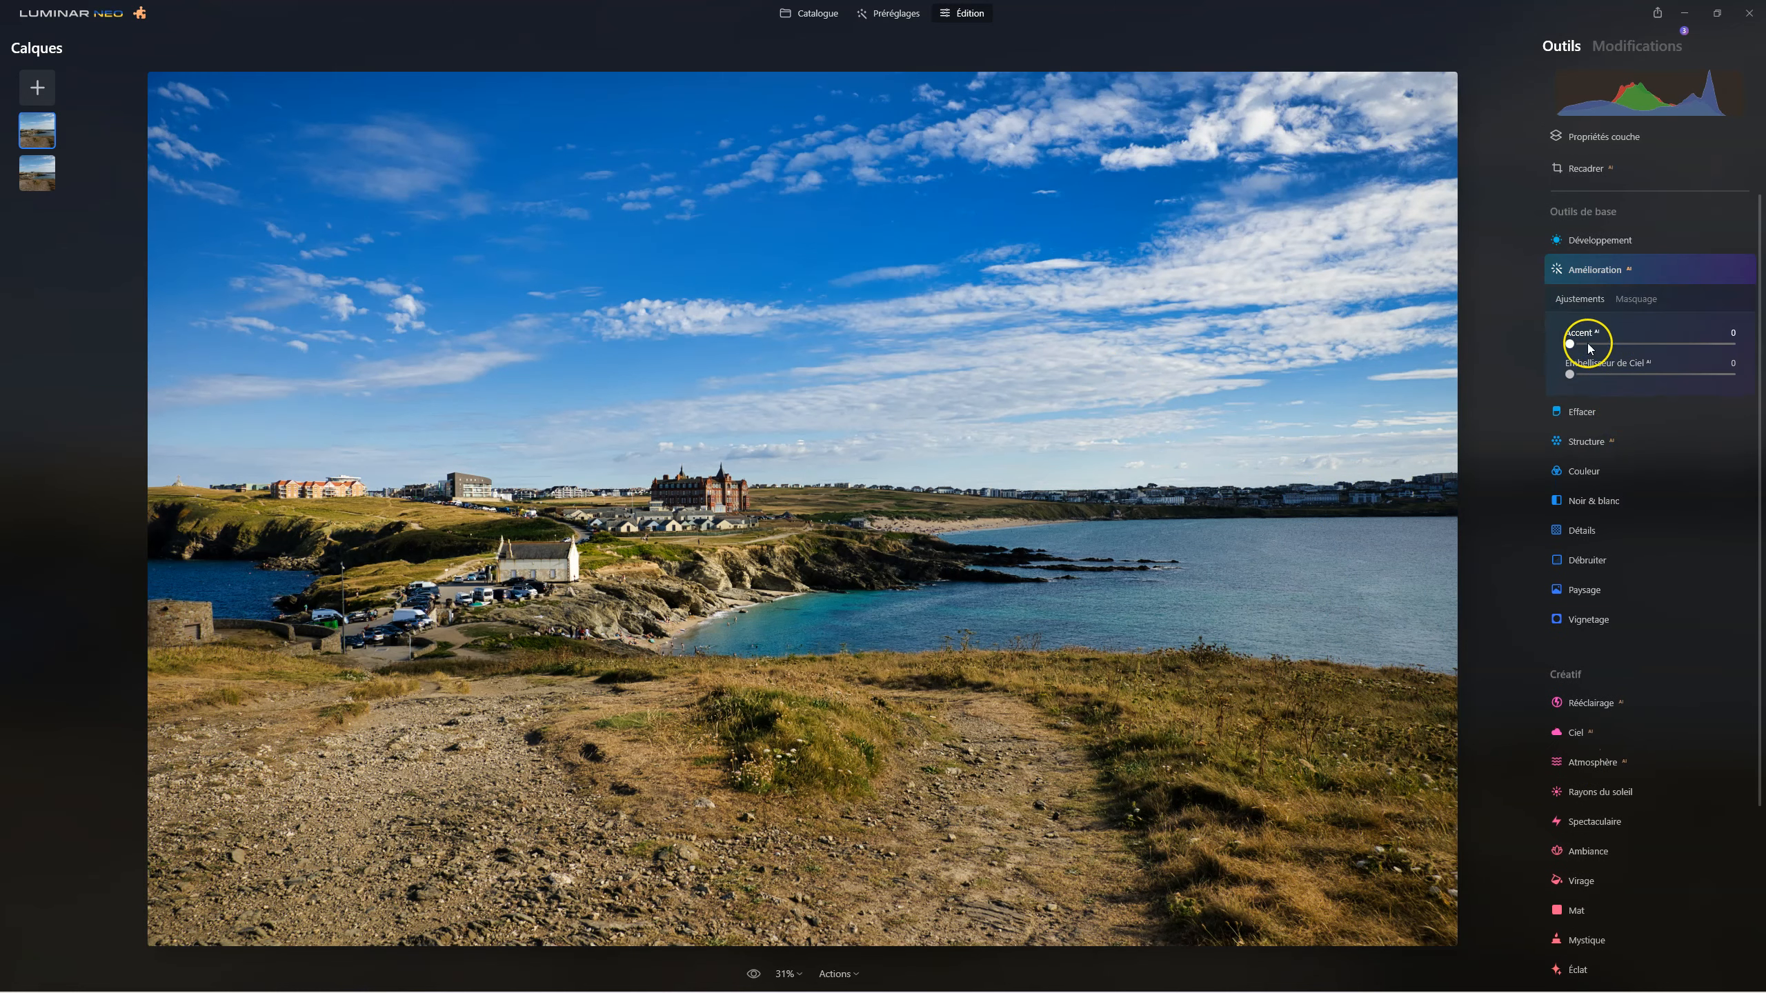
left_click_drag(1569, 344, 1685, 348)
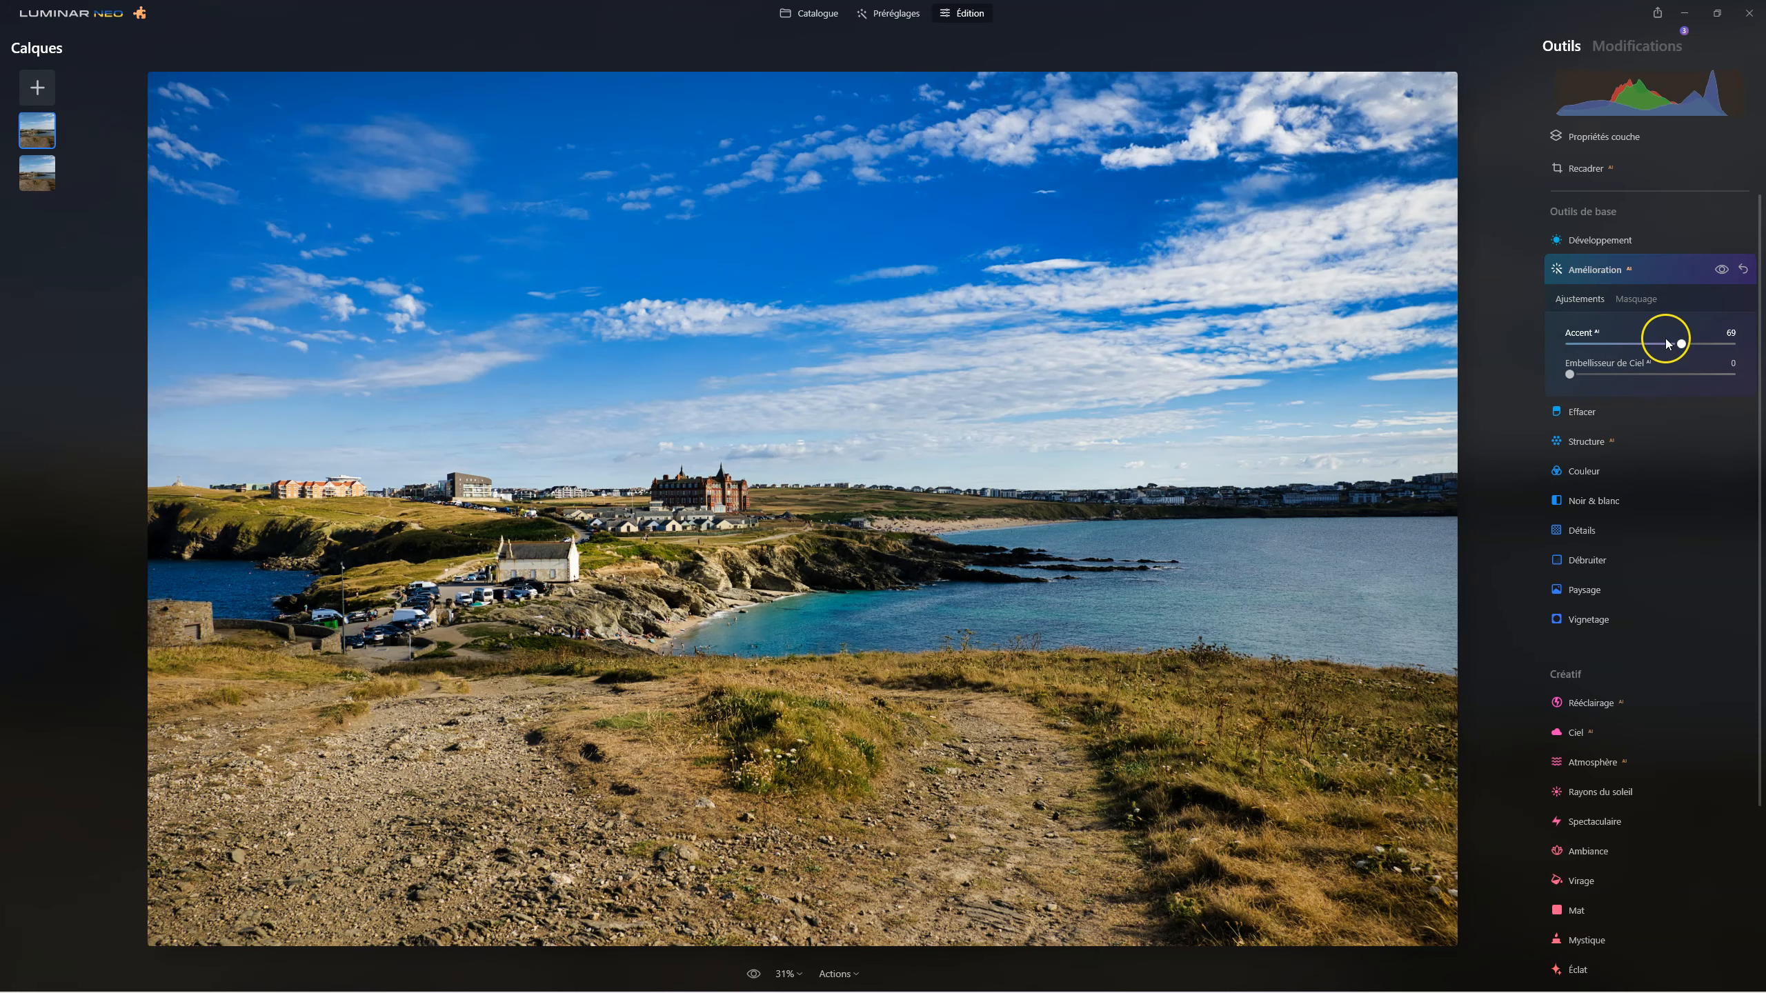
left_click(1630, 298)
scroll(1623, 297, "down", 1)
left_click(1593, 300)
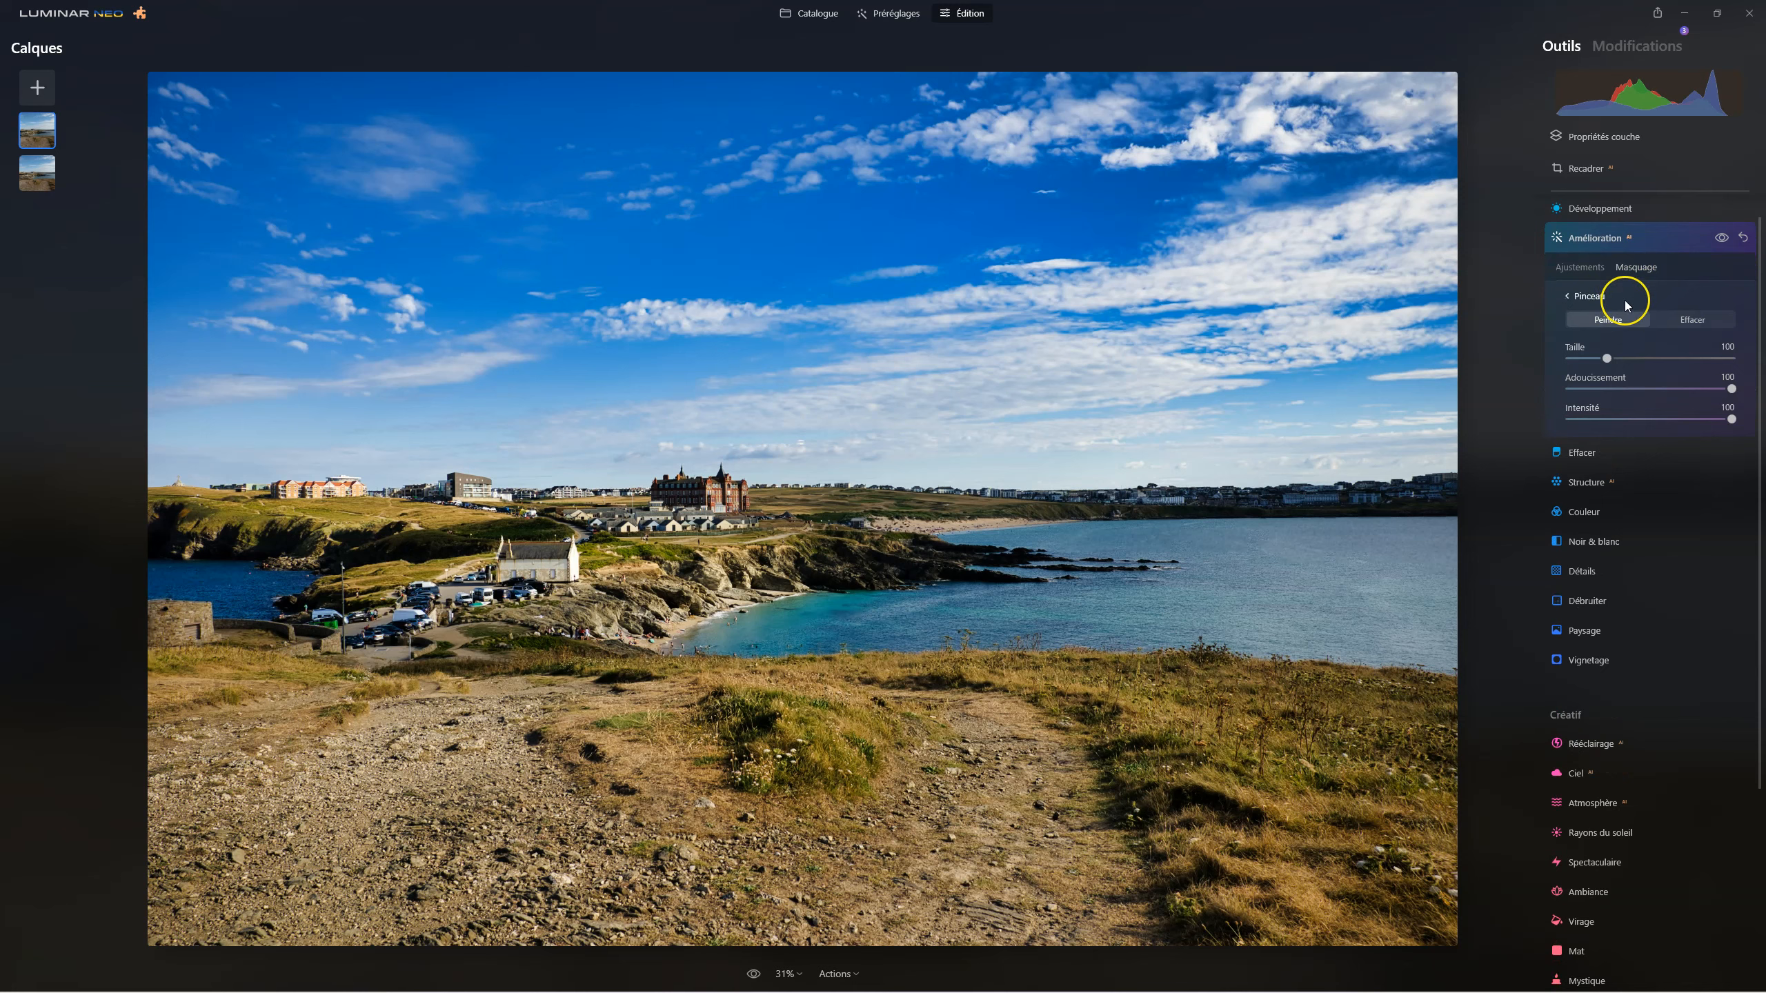
Choose the brush mask for the duplicated layer and set the brush intensity to 20.
left_click(1598, 138)
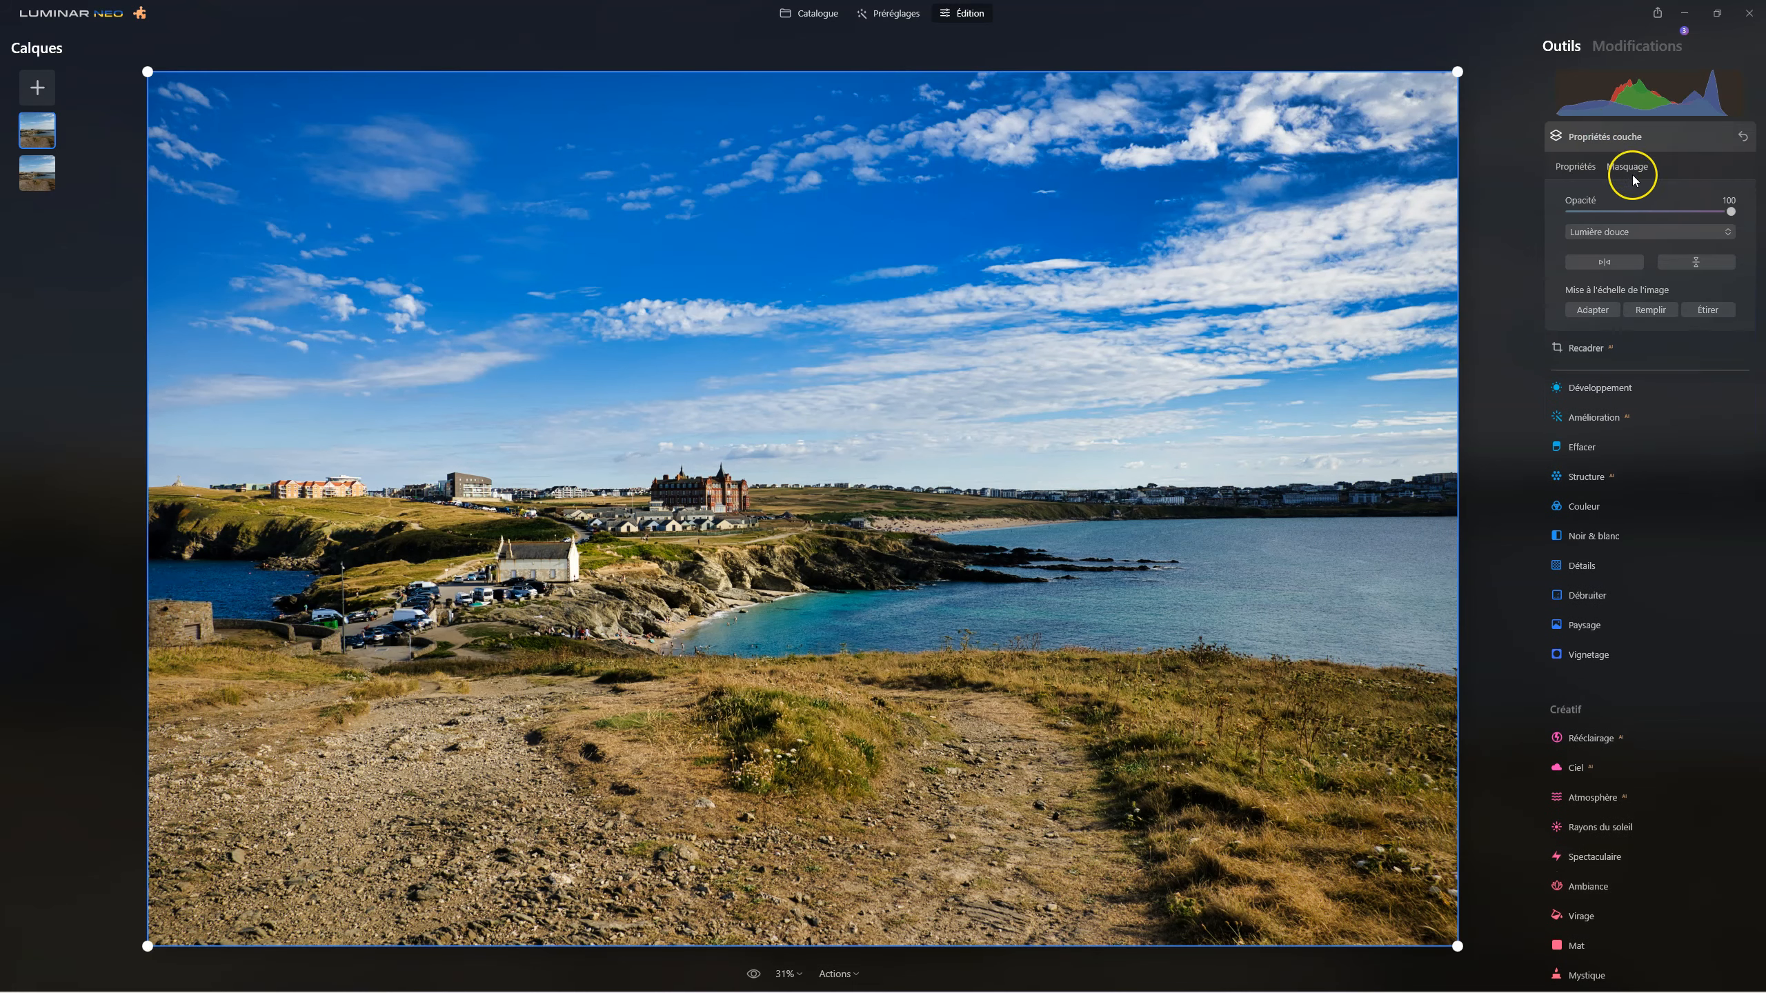
left_click(1630, 169)
left_click(1584, 197)
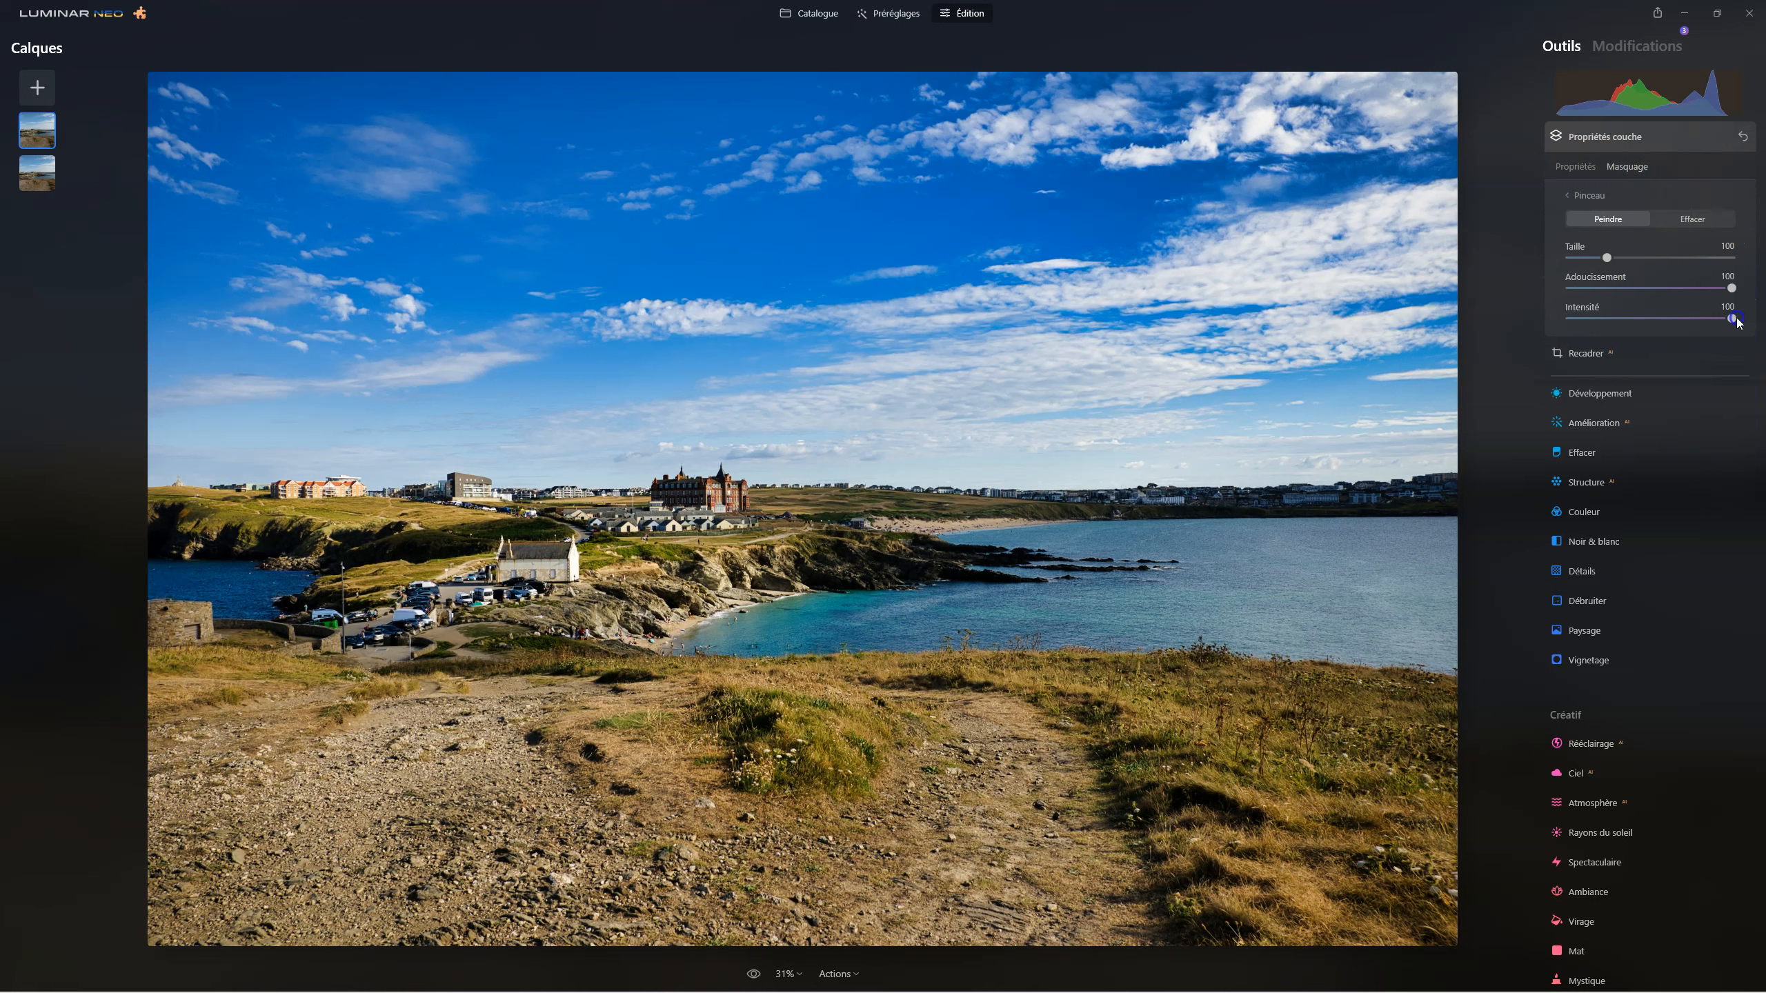
left_click_drag(1728, 318, 1723, 320)
left_click_drag(1584, 315, 1603, 322)
Paint the Lumière douce layer's mask over the grass, path, rocky coast and bay with brush size 100 and softness 100.
mouse_move(765, 708)
left_mouse_down()
mouse_move(818, 709)
mouse_move(791, 749)
mouse_move(759, 722)
mouse_move(829, 732)
mouse_move(740, 708)
mouse_move(852, 744)
mouse_move(800, 737)
left_mouse_up()
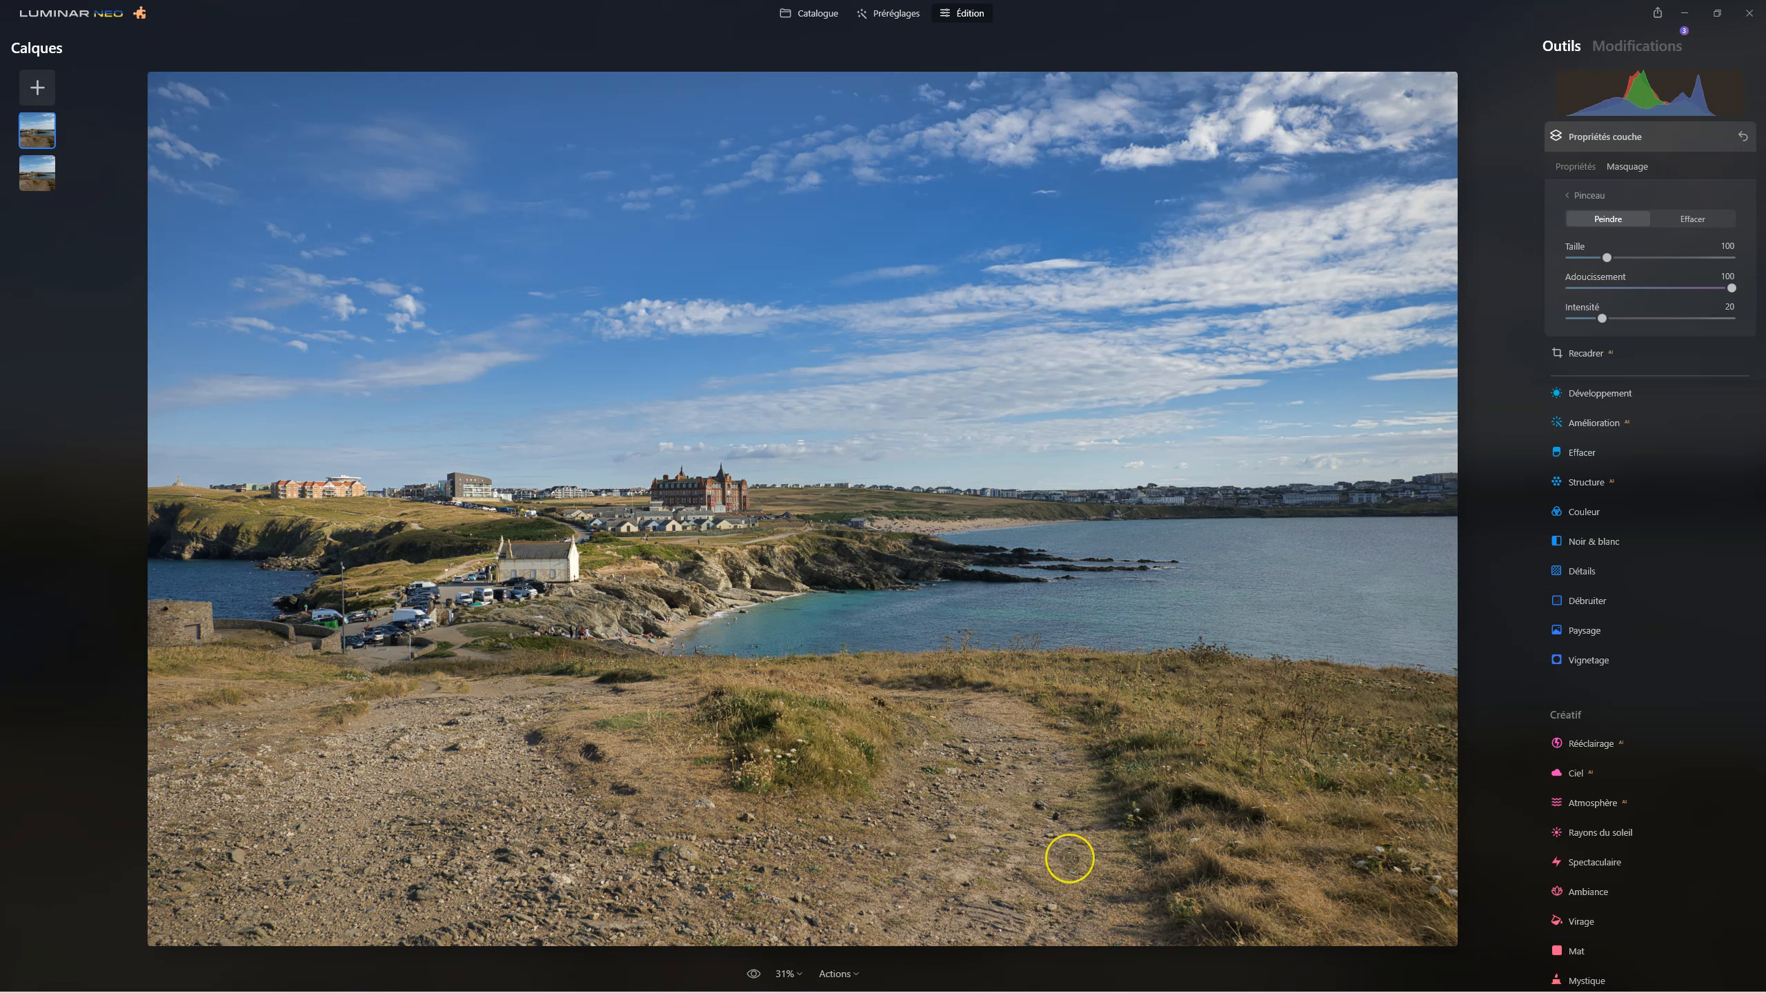
mouse_move(958, 678)
left_mouse_down()
mouse_move(997, 667)
mouse_move(1127, 698)
mouse_move(1234, 810)
mouse_move(1147, 730)
mouse_move(1182, 828)
mouse_move(1294, 892)
mouse_move(1237, 869)
mouse_move(1361, 893)
mouse_move(1176, 726)
mouse_move(1201, 715)
mouse_move(1392, 822)
left_mouse_up()
left_click_drag(1404, 724, 1321, 700)
mouse_move(391, 738)
left_mouse_down()
mouse_move(179, 682)
mouse_move(409, 700)
mouse_move(558, 677)
mouse_move(435, 576)
mouse_move(377, 588)
mouse_move(465, 557)
mouse_move(458, 543)
mouse_move(158, 506)
mouse_move(270, 527)
mouse_move(786, 526)
left_mouse_up()
left_click_drag(922, 513, 1479, 500)
mouse_move(1020, 567)
left_mouse_down()
mouse_move(738, 569)
mouse_move(862, 554)
mouse_move(809, 556)
mouse_move(602, 598)
mouse_move(906, 540)
mouse_move(884, 550)
mouse_move(943, 598)
mouse_move(663, 649)
mouse_move(765, 608)
mouse_move(719, 603)
mouse_move(650, 644)
mouse_move(960, 638)
mouse_move(642, 591)
mouse_move(1499, 611)
mouse_move(964, 675)
mouse_move(1445, 673)
left_mouse_up()
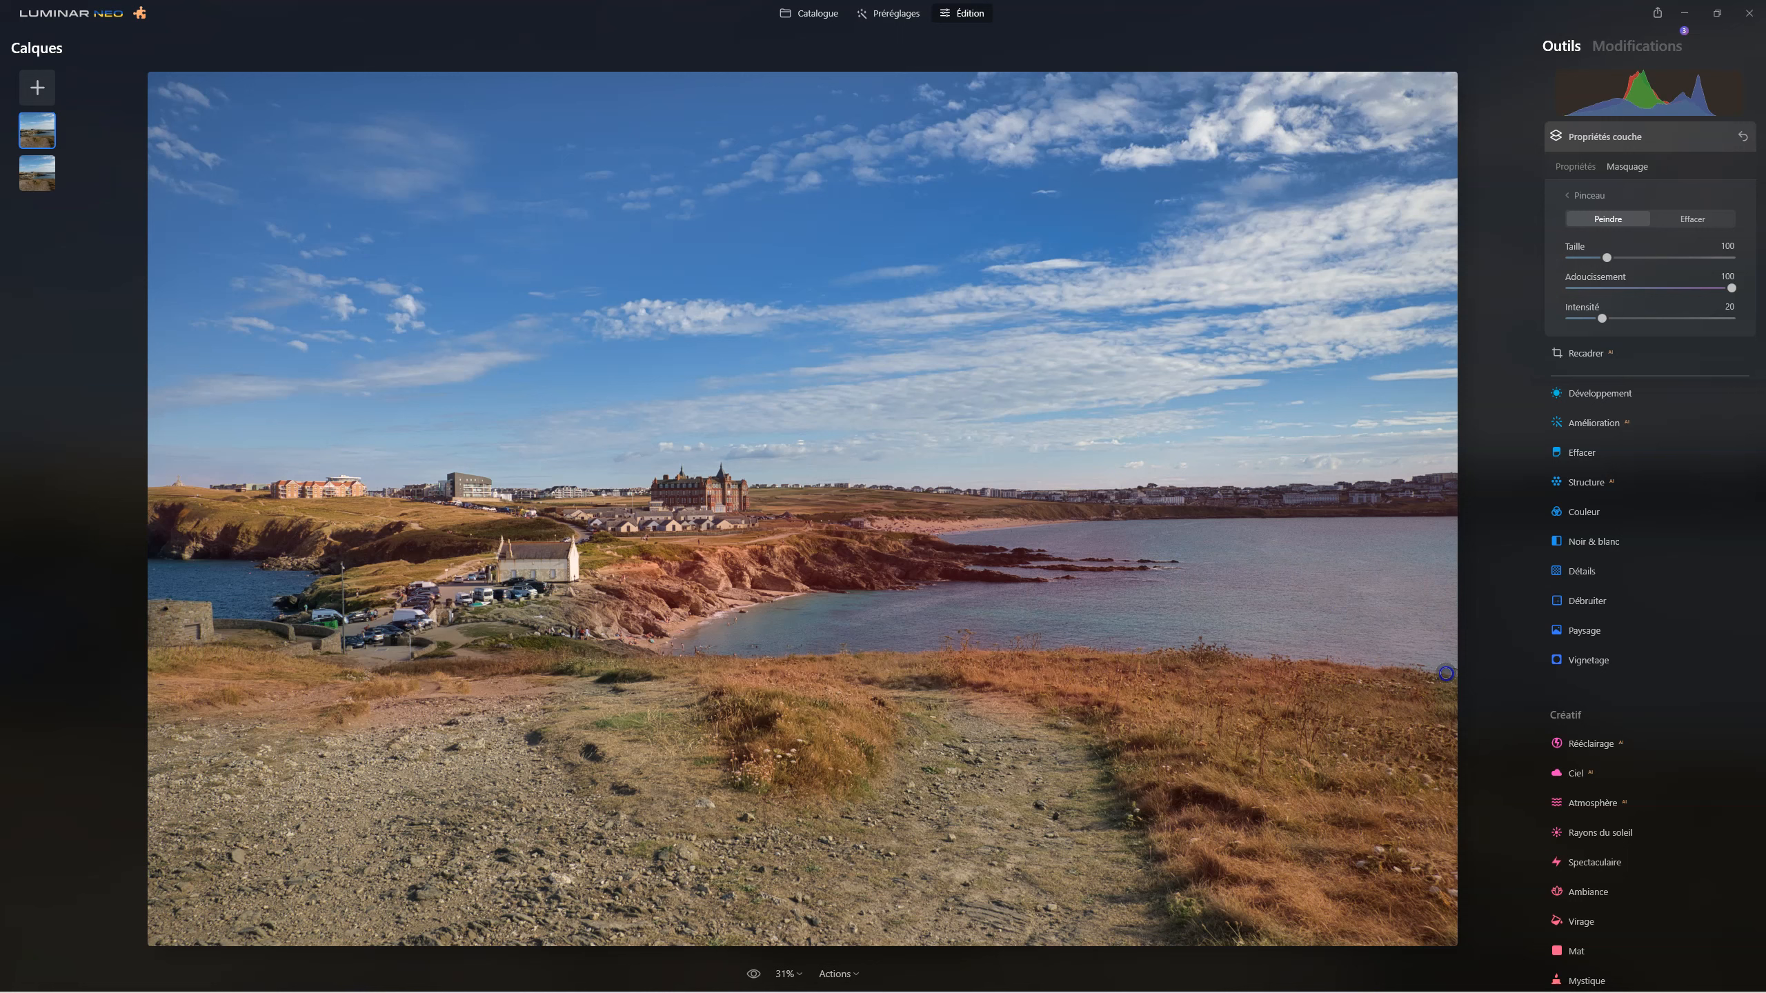
left_click_drag(994, 546, 1452, 547)
mouse_move(878, 680)
left_mouse_down()
mouse_move(1032, 794)
mouse_move(808, 983)
mouse_move(952, 790)
mouse_move(879, 823)
mouse_move(803, 906)
left_mouse_up()
mouse_move(975, 831)
left_mouse_down()
mouse_move(905, 925)
mouse_move(1084, 802)
left_mouse_up()
mouse_move(704, 883)
left_mouse_down()
mouse_move(517, 793)
mouse_move(524, 710)
mouse_move(501, 789)
mouse_move(639, 835)
mouse_move(523, 722)
mouse_move(249, 784)
left_mouse_up()
mouse_move(224, 878)
left_mouse_down()
mouse_move(231, 742)
mouse_move(208, 793)
mouse_move(351, 814)
left_mouse_up()
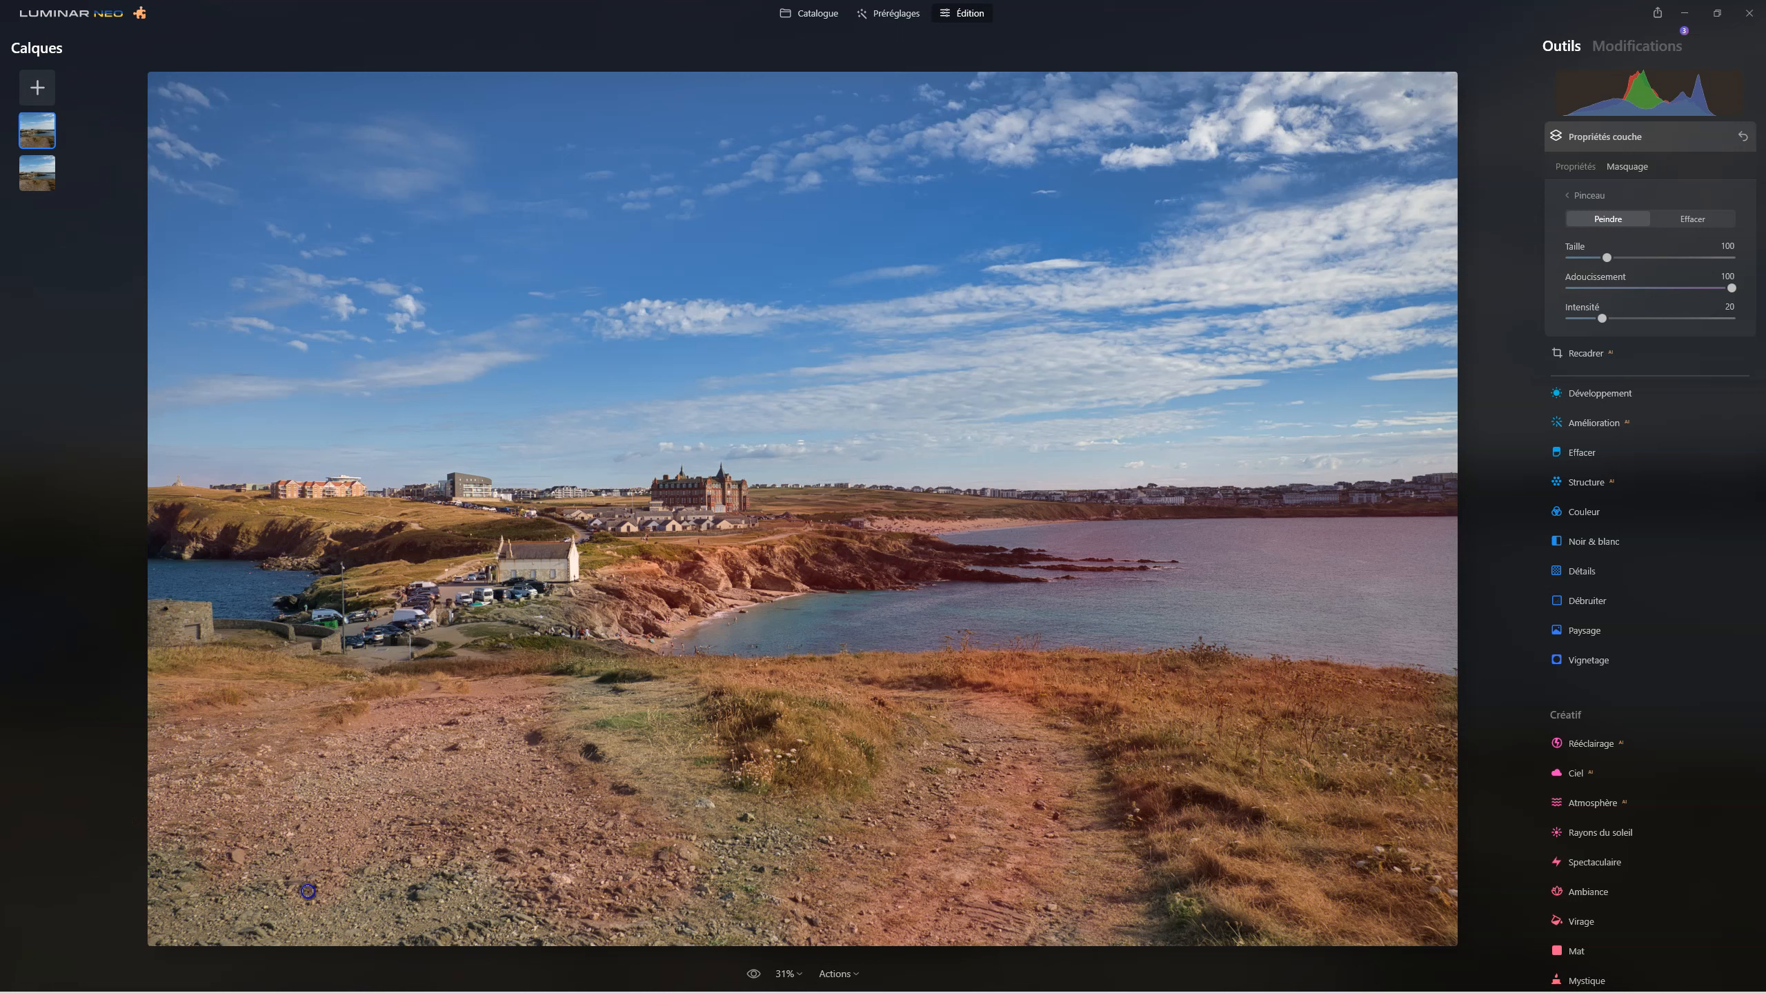
mouse_move(308, 891)
left_mouse_down()
mouse_move(518, 701)
mouse_move(440, 805)
mouse_move(439, 836)
mouse_move(359, 898)
mouse_move(165, 909)
left_mouse_up()
mouse_move(576, 913)
left_mouse_down()
mouse_move(503, 924)
mouse_move(692, 898)
mouse_move(650, 918)
mouse_move(767, 915)
mouse_move(668, 838)
mouse_move(687, 770)
mouse_move(663, 738)
left_mouse_up()
left_click(774, 785)
left_click(664, 761)
left_click(1155, 690)
left_click(1676, 221)
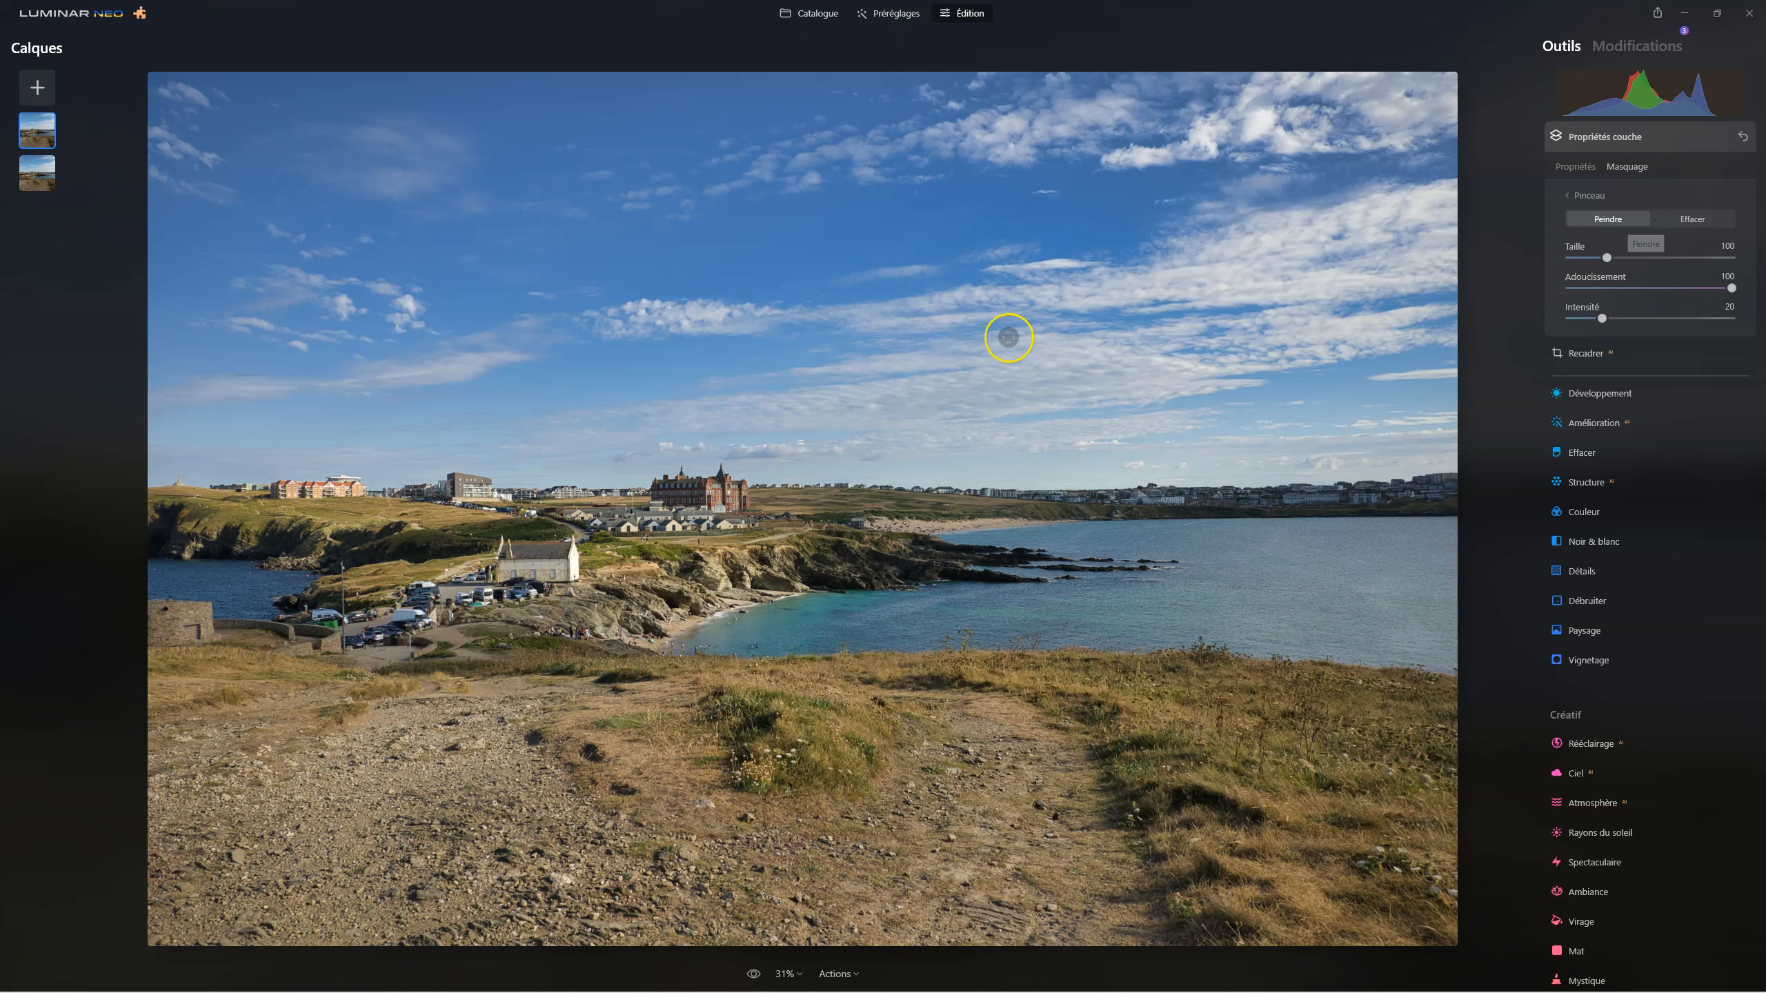
Compare the masked layer's effect by lowering its opacity to 0 and restoring it to 100.
left_click(36, 132)
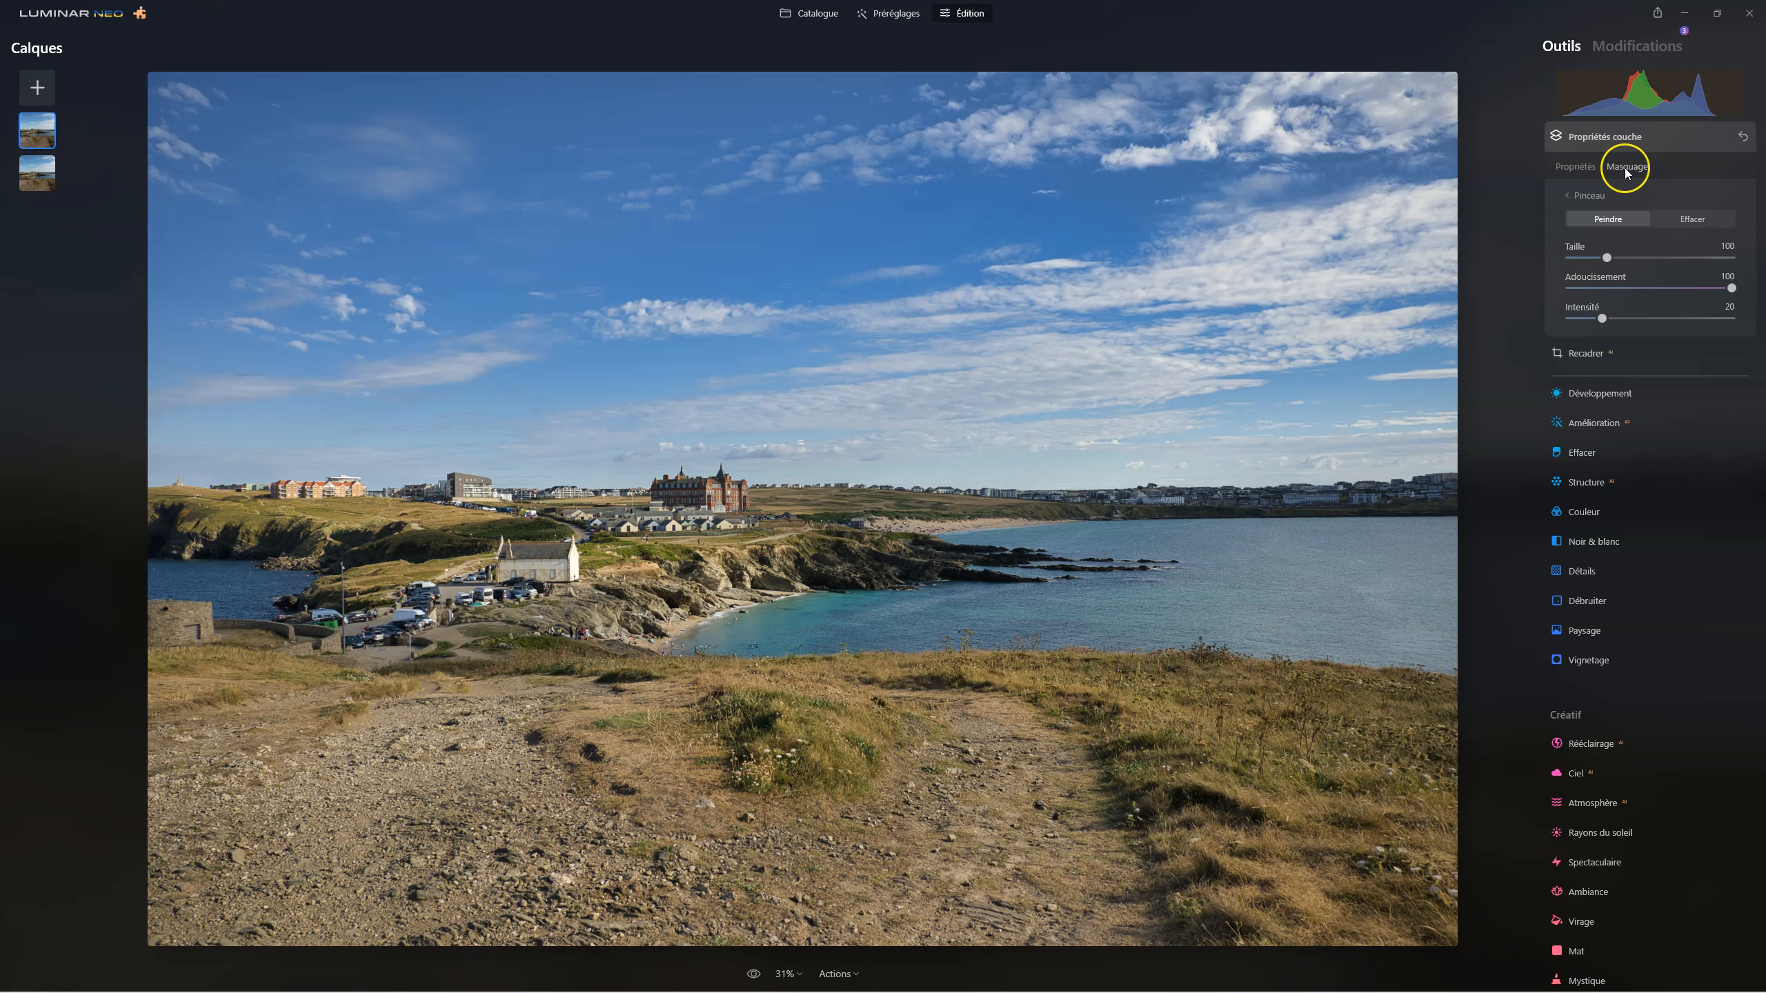
left_click(1576, 167)
left_click_drag(1737, 216, 1438, 214)
left_click(1570, 213)
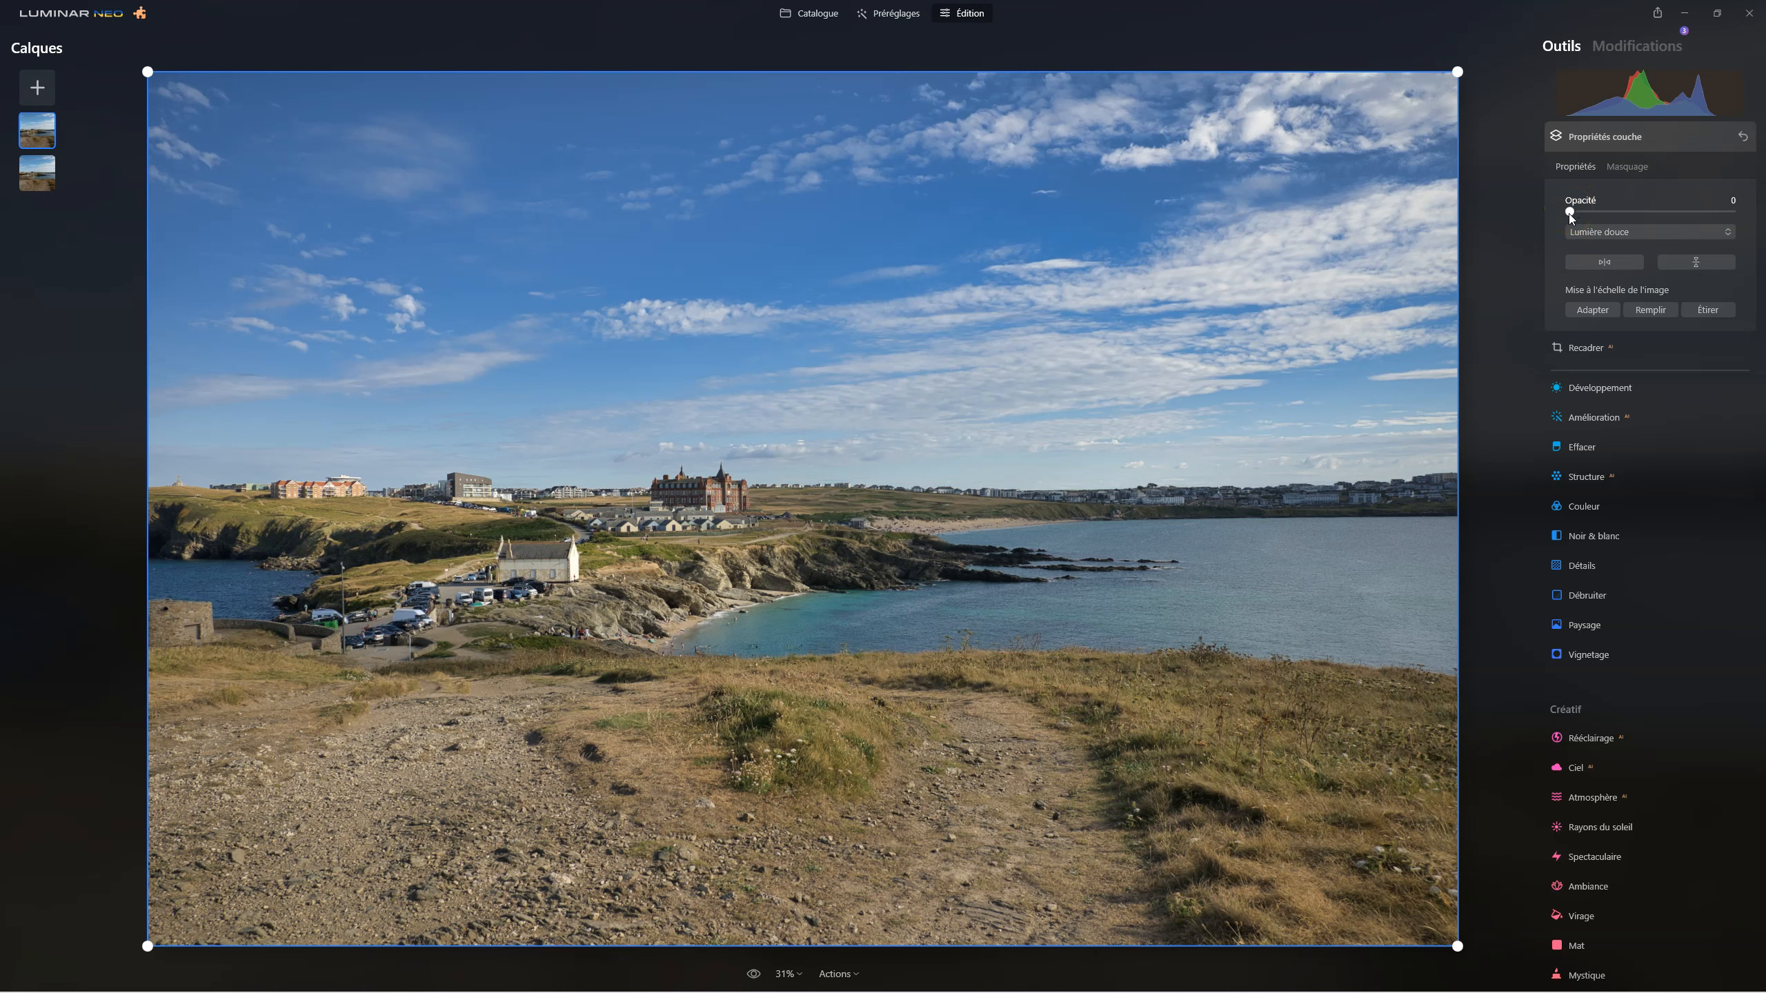
left_click_drag(1578, 217, 1764, 215)
mouse_move(1731, 209)
left_mouse_down()
mouse_move(1433, 212)
mouse_move(1764, 209)
left_mouse_up()
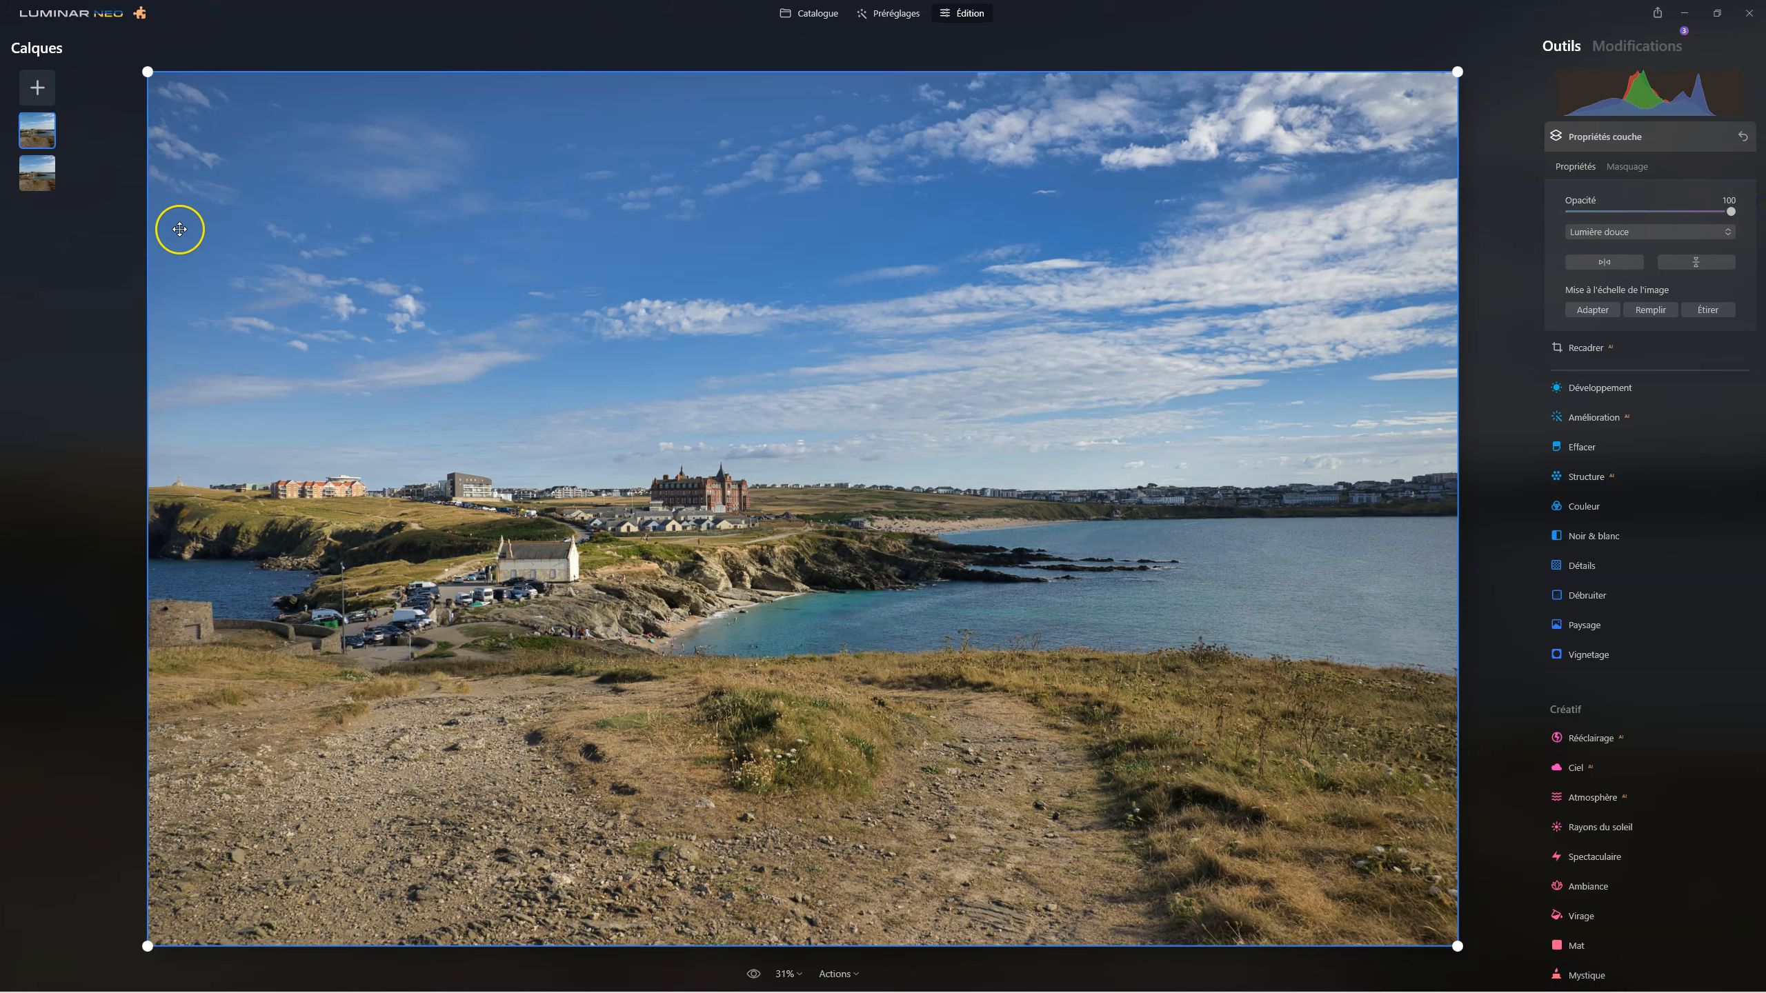
Hide the duplicated layer and show it again to compare before and after.
right_click(39, 136)
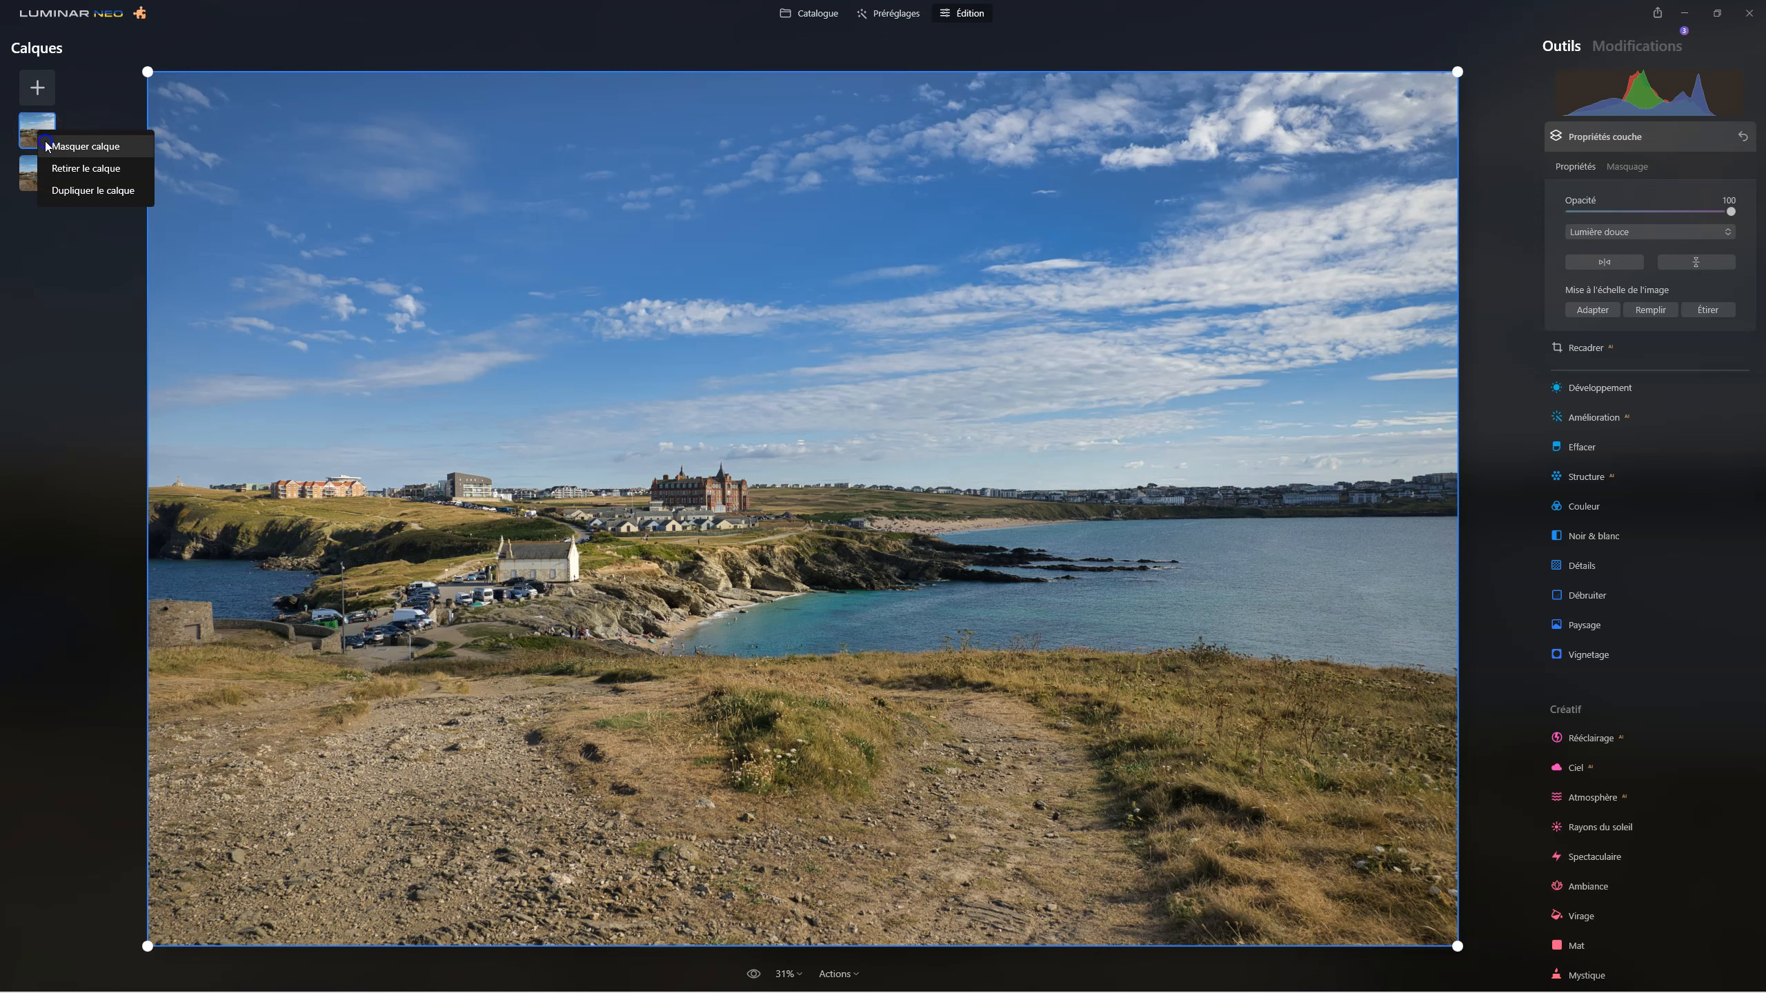
left_click(48, 146)
right_click(48, 147)
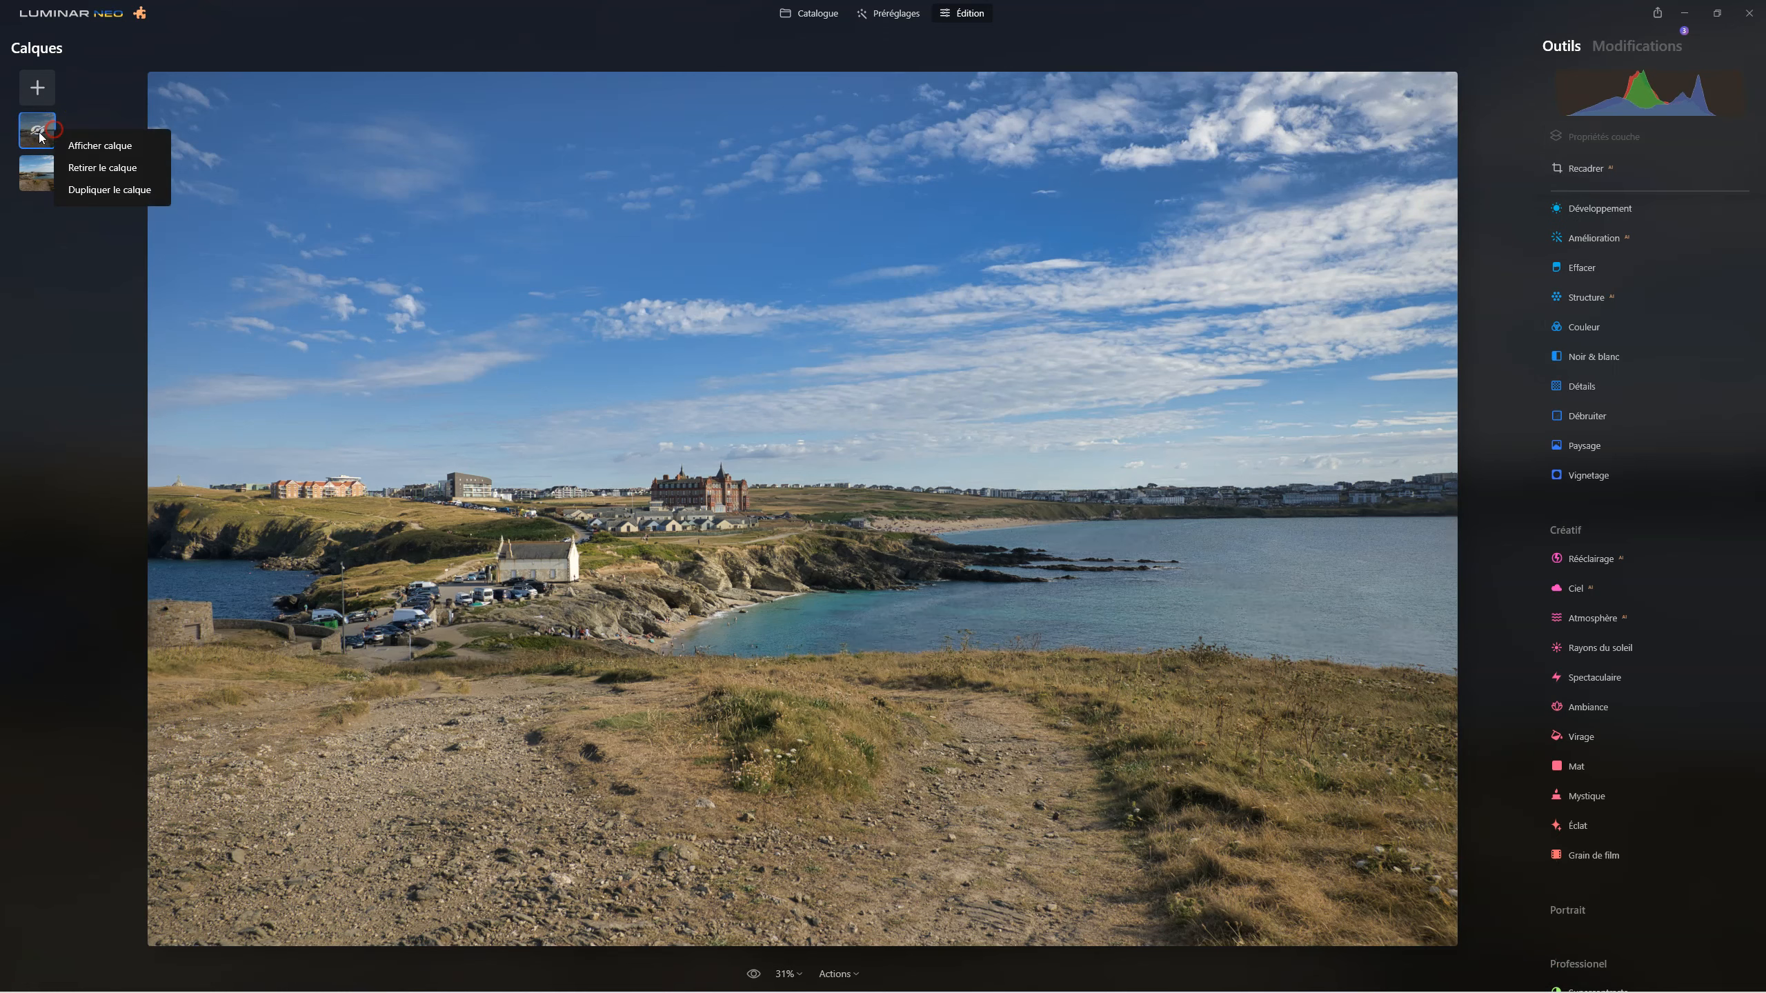
left_click(74, 146)
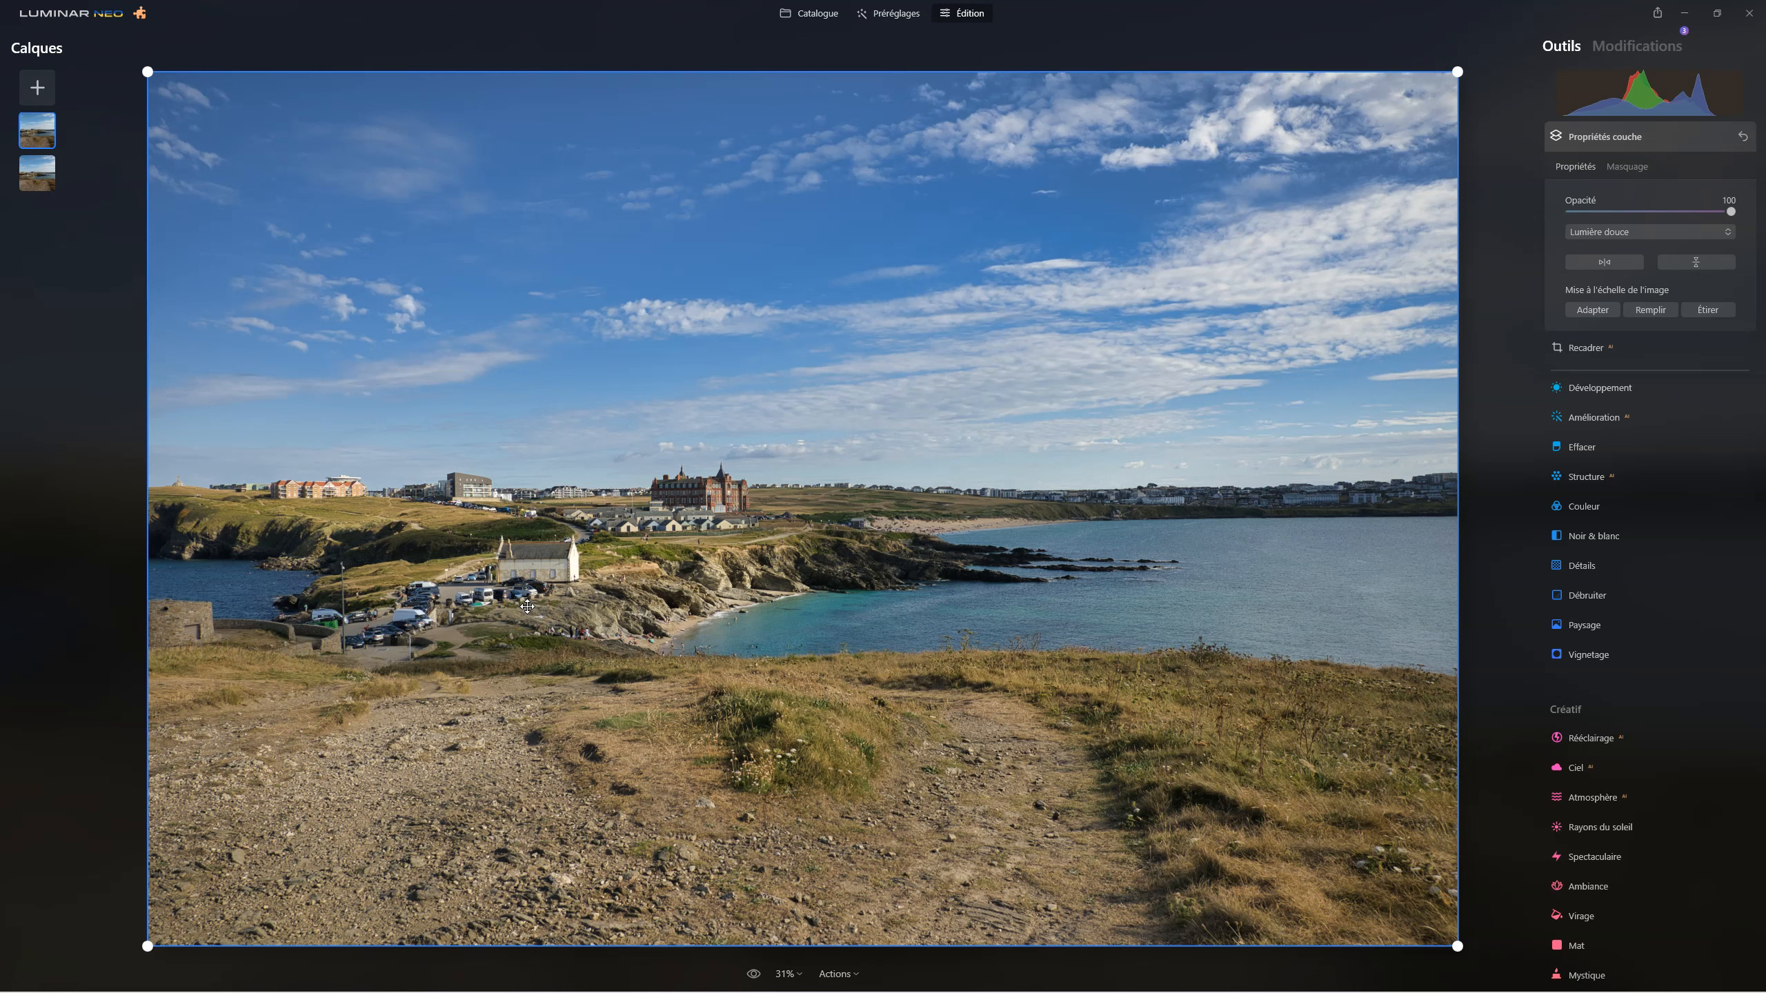
Add the sky to the duplicated layer's mask with the Masque IA option Ciel.
left_click(1627, 168)
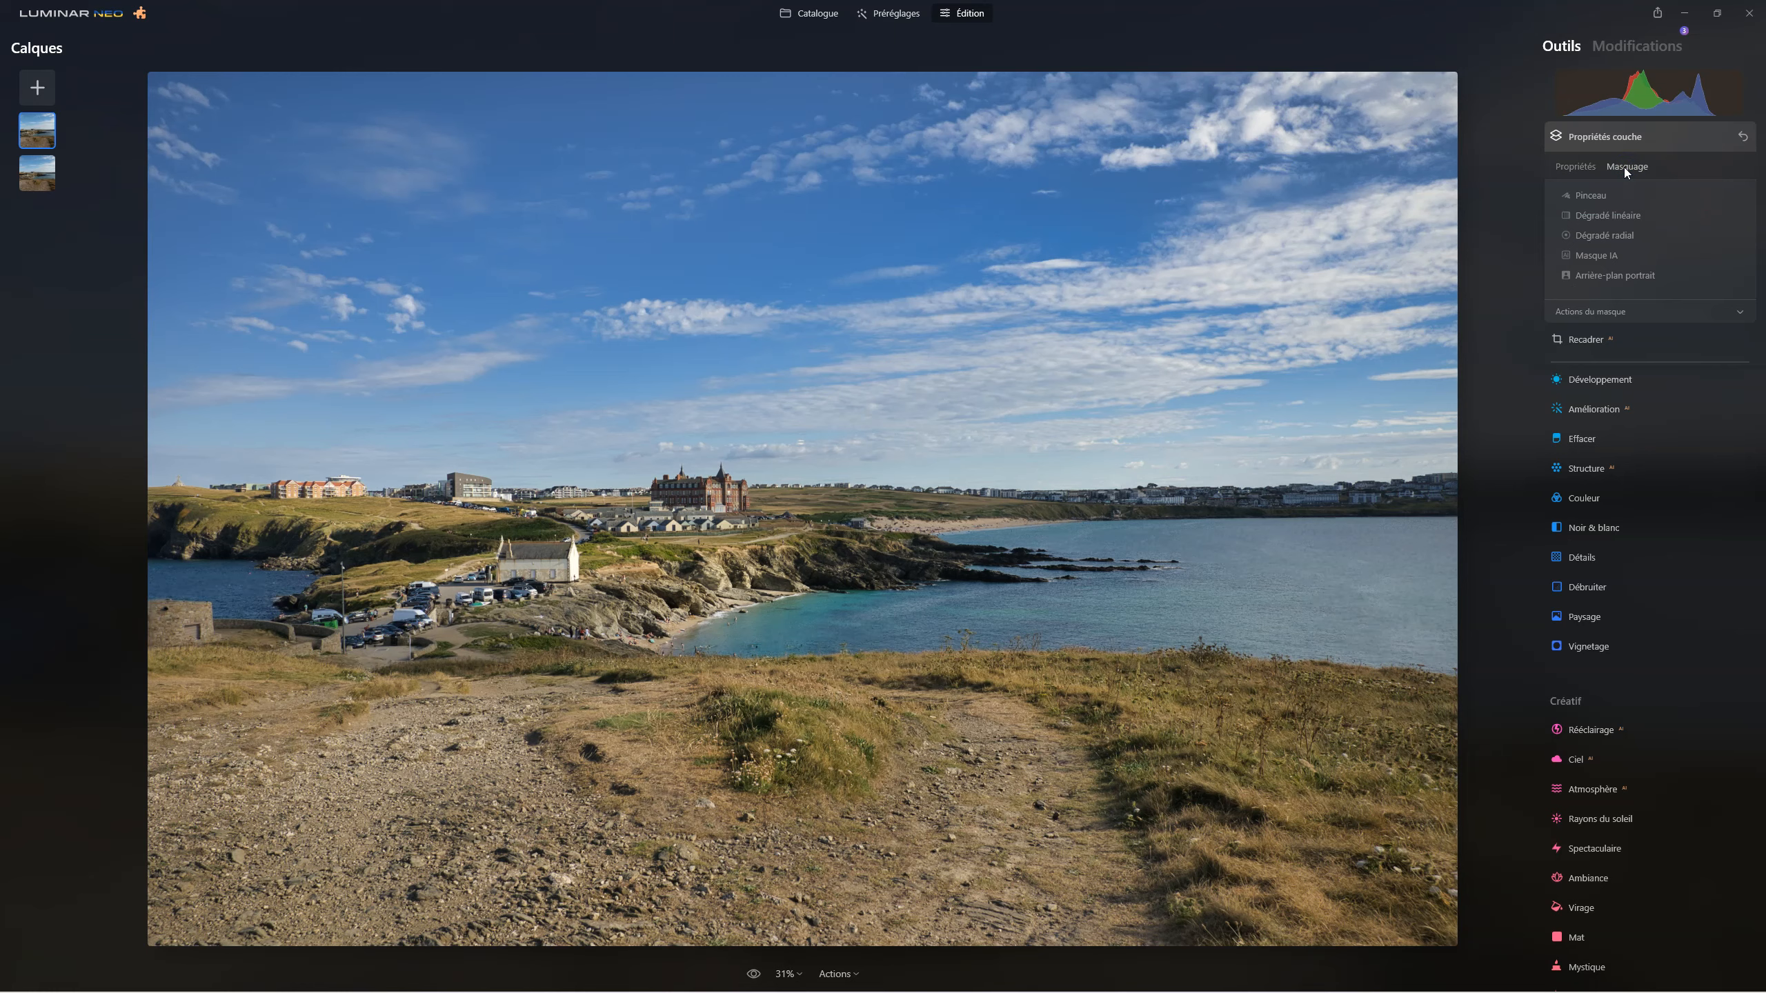
left_click(1595, 255)
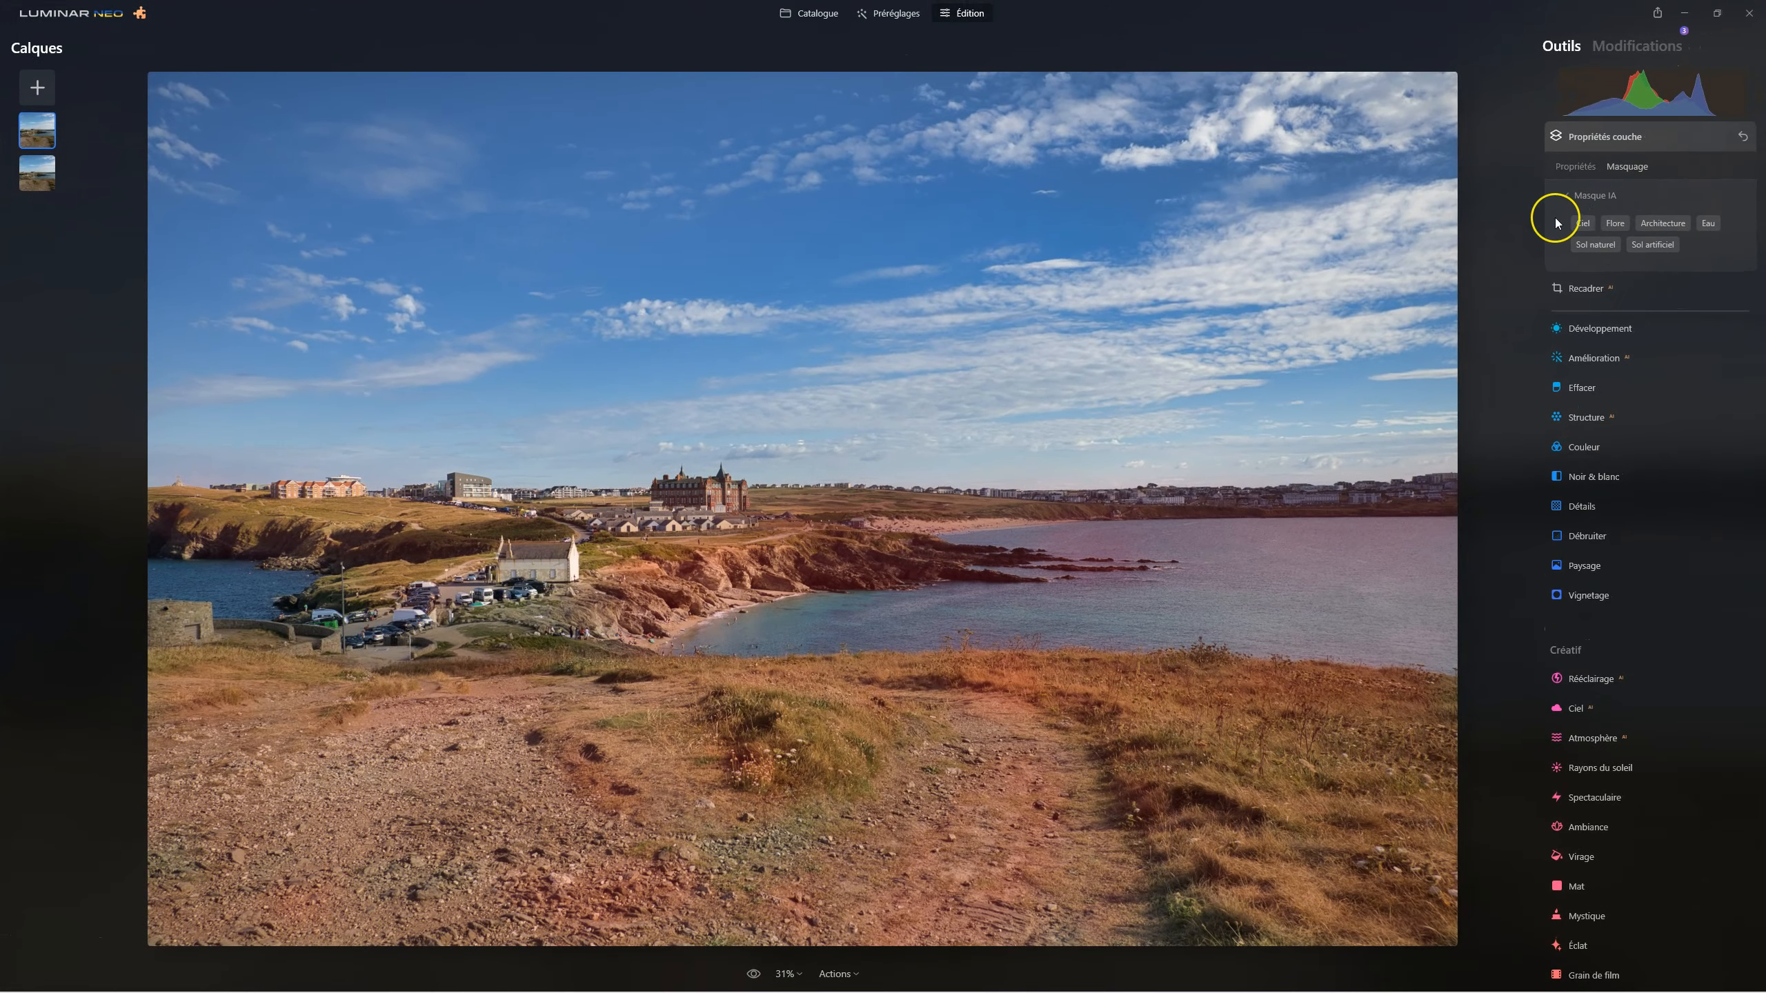
left_click(1581, 223)
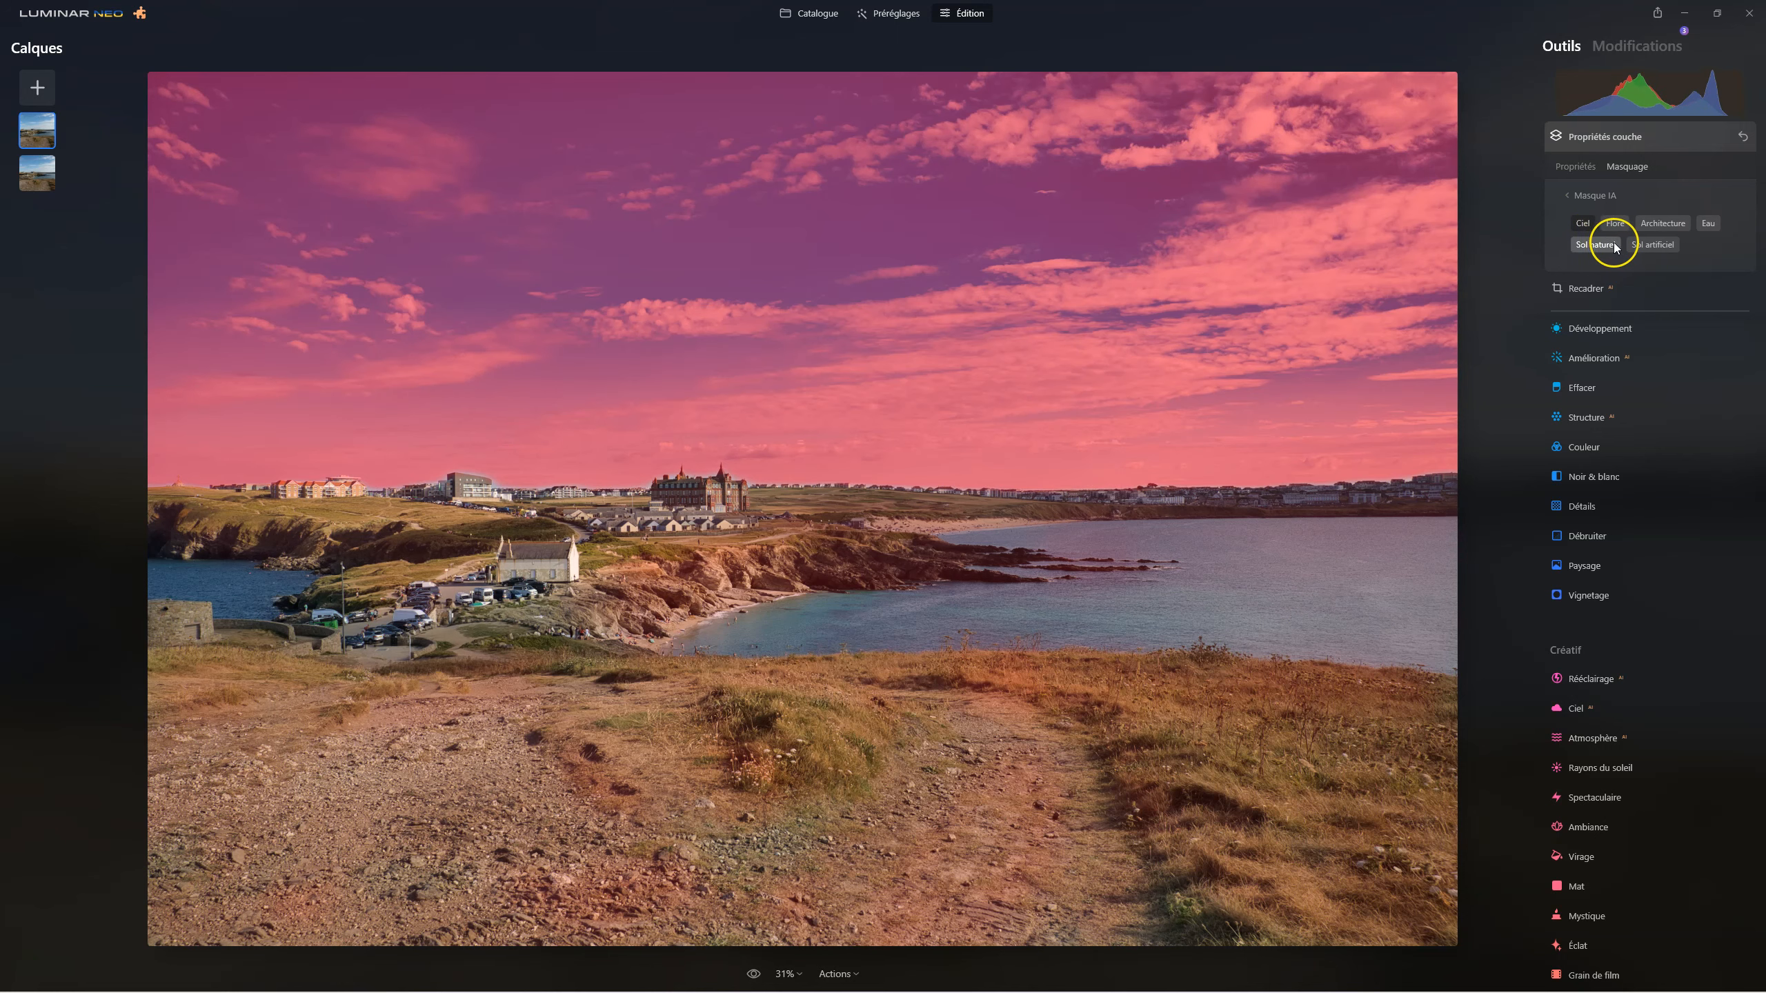
left_click(1569, 196)
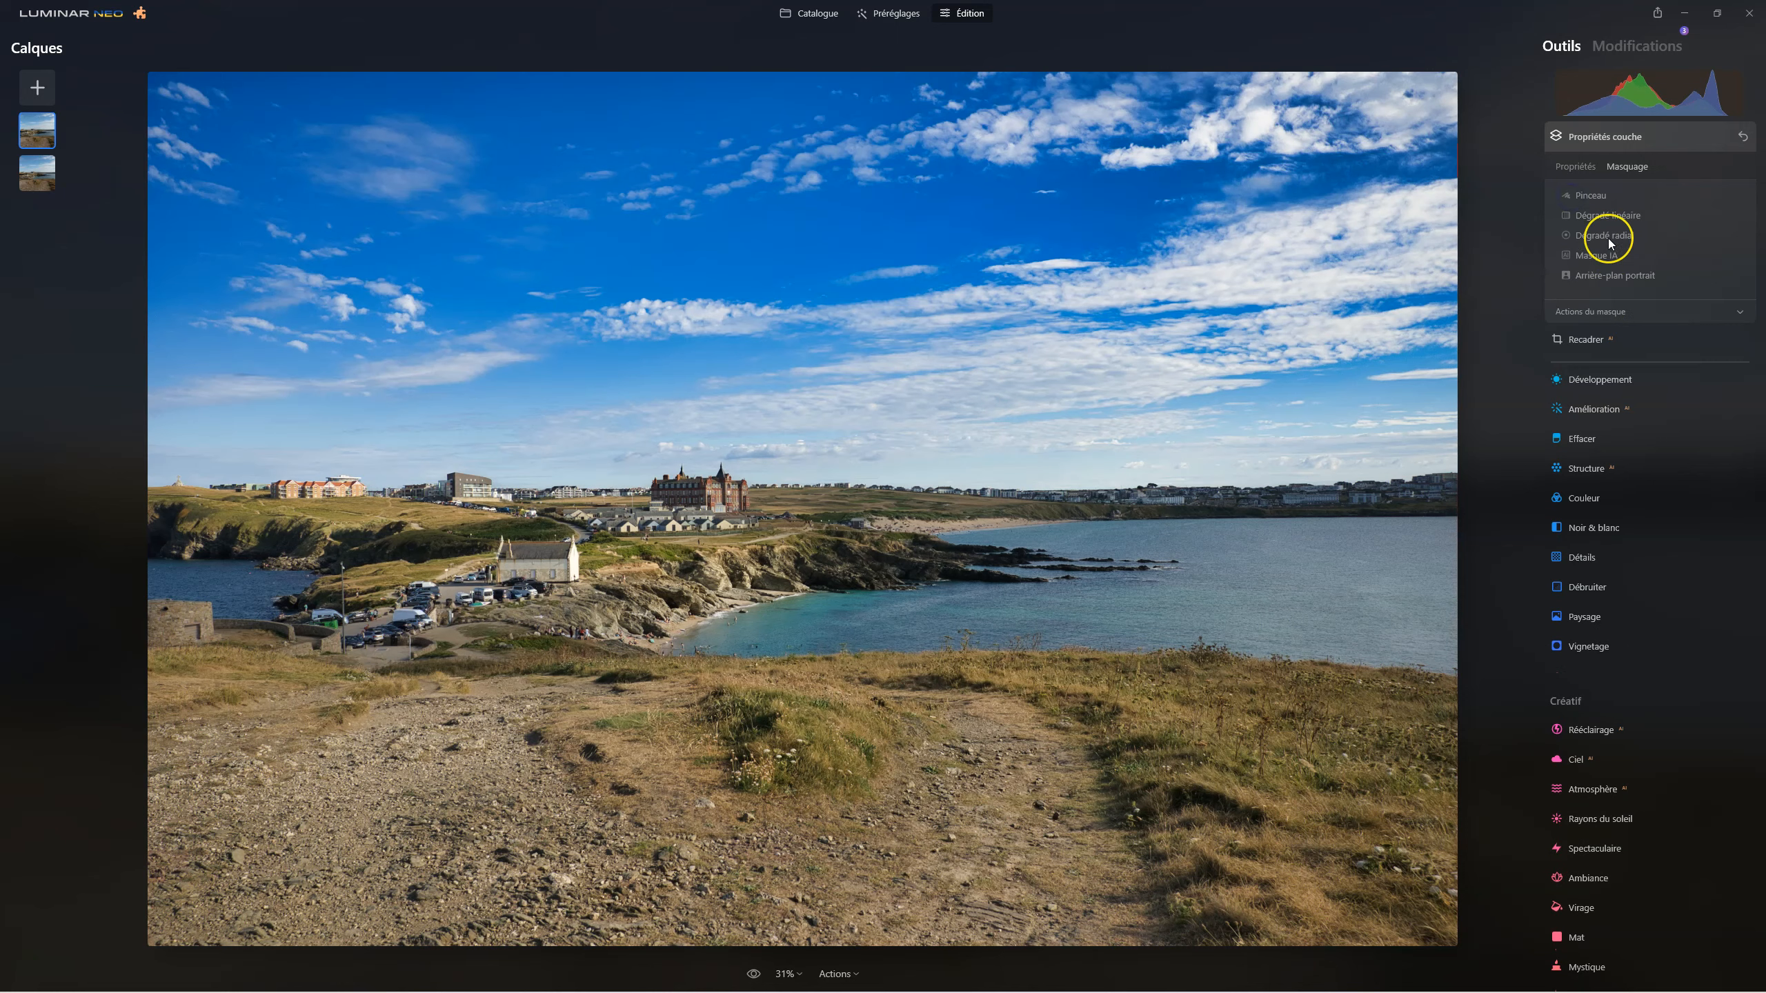
Display the layer's mask overlay to check its coverage, then hide it.
left_click(1627, 319)
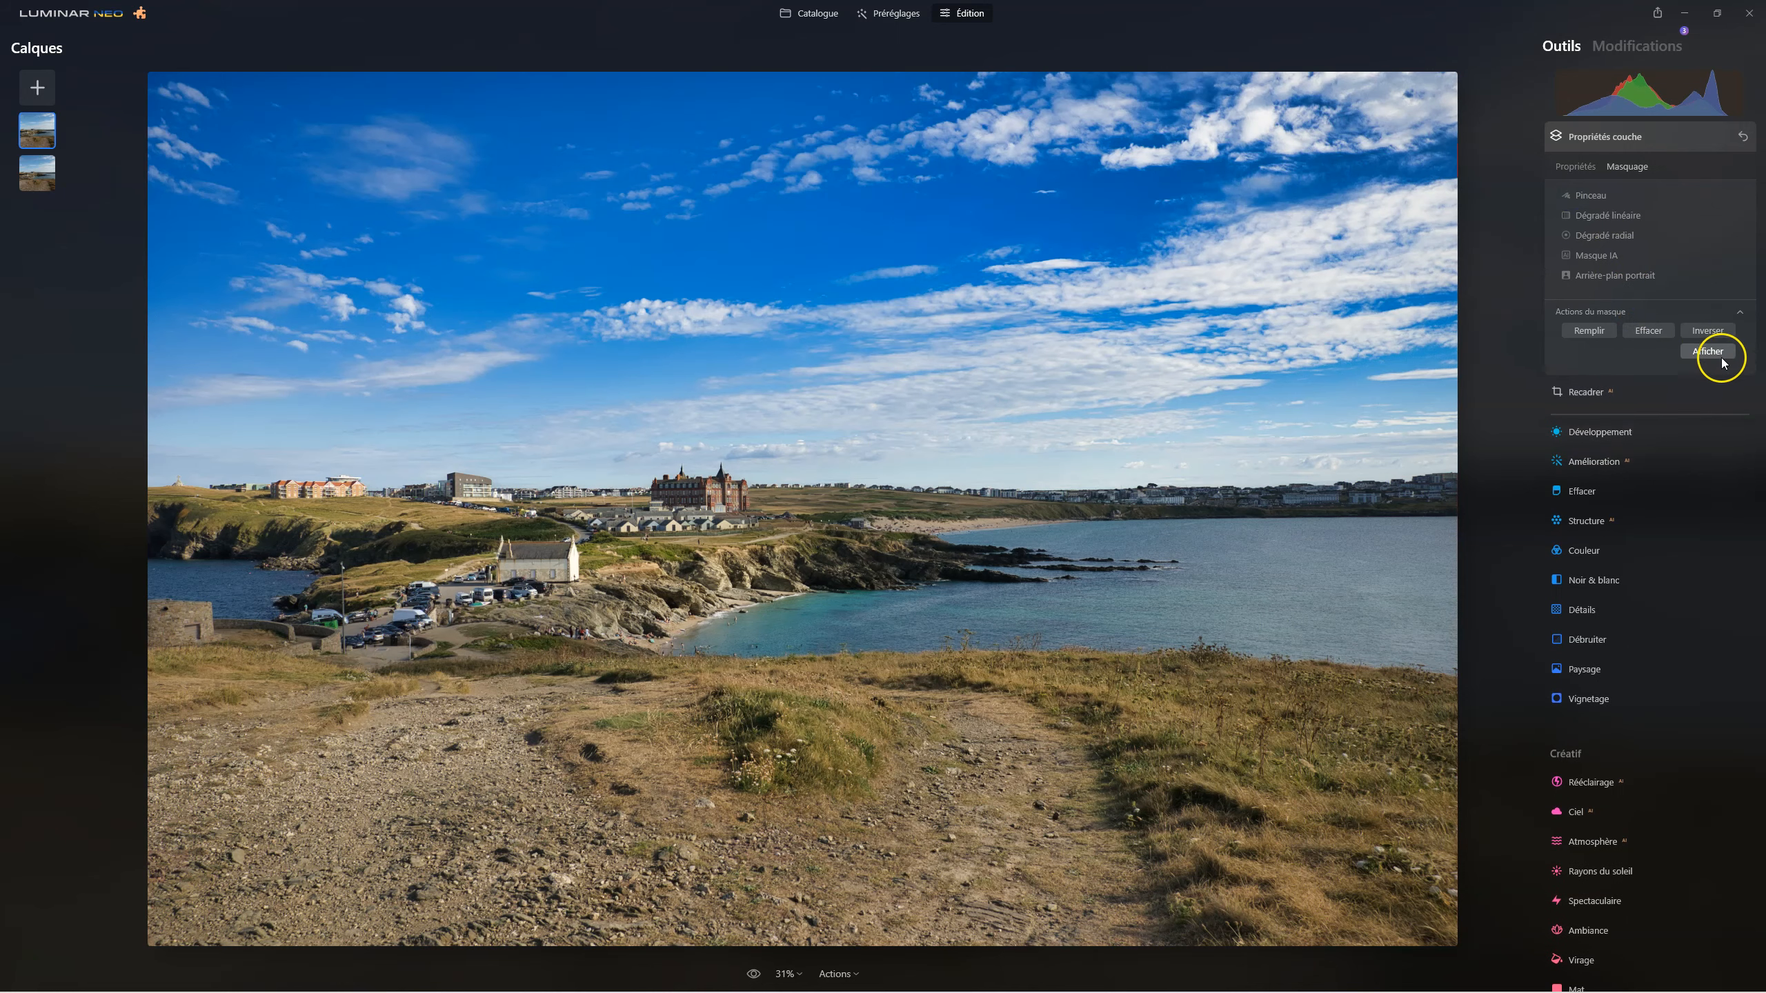
left_click(1720, 355)
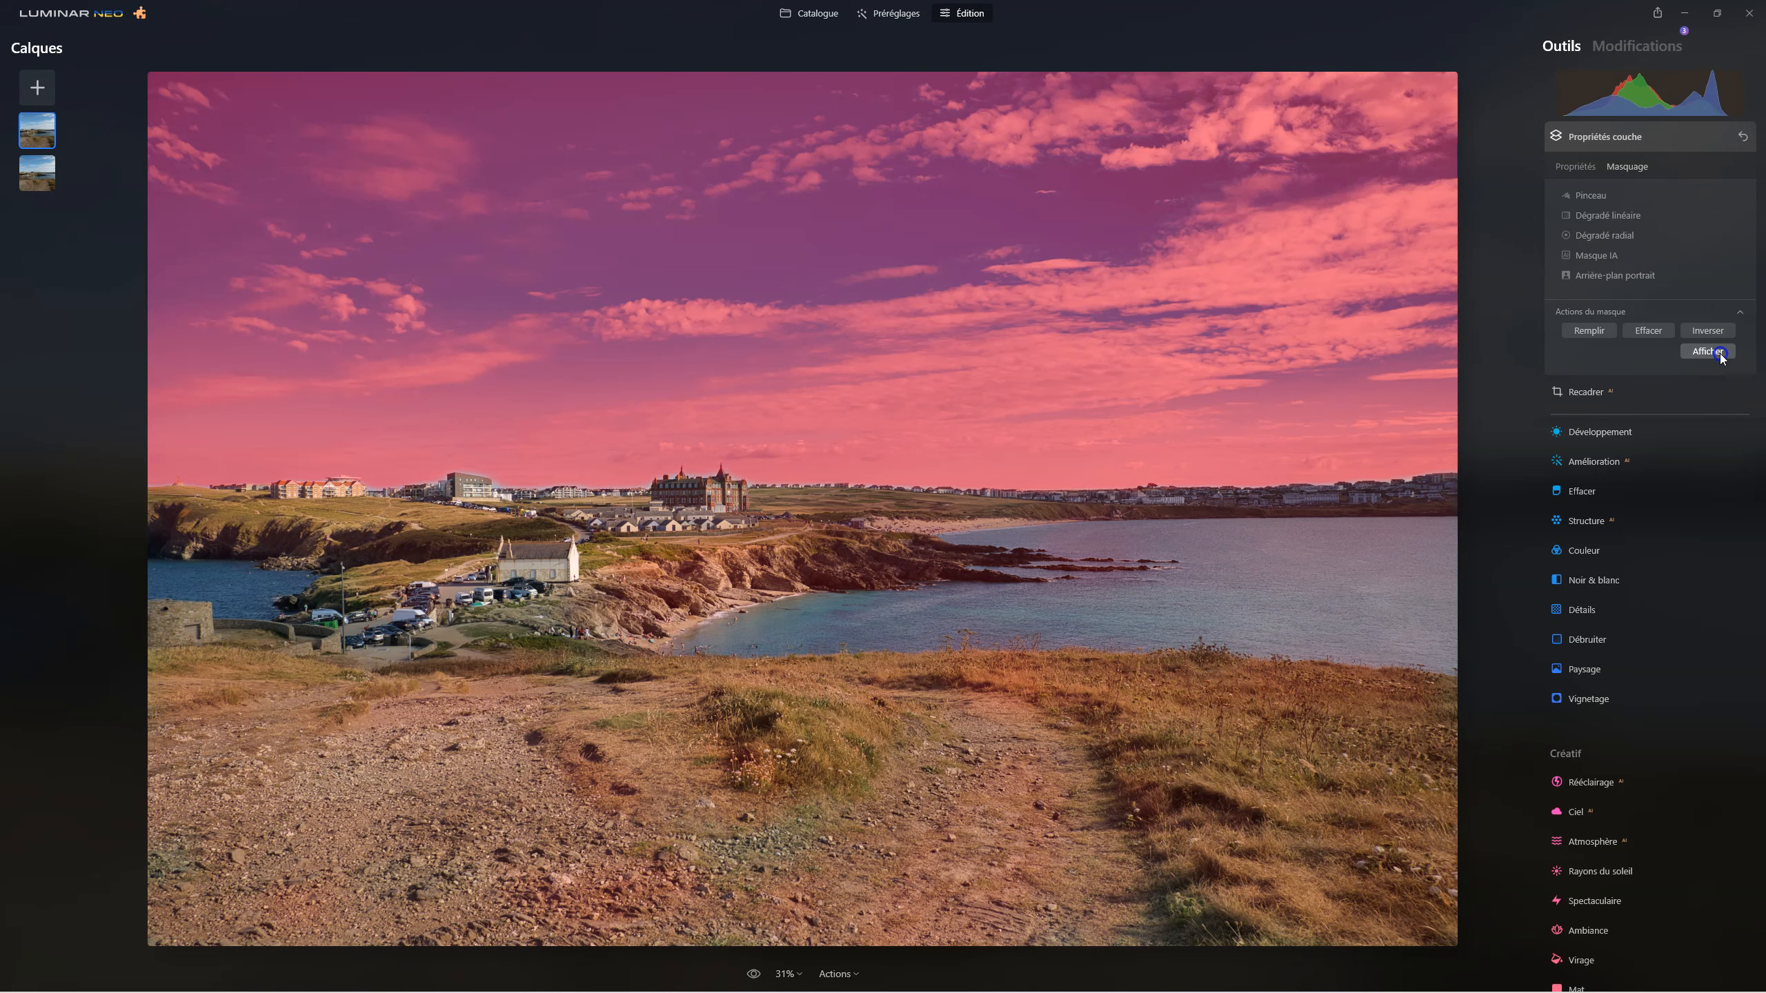
left_click(1720, 355)
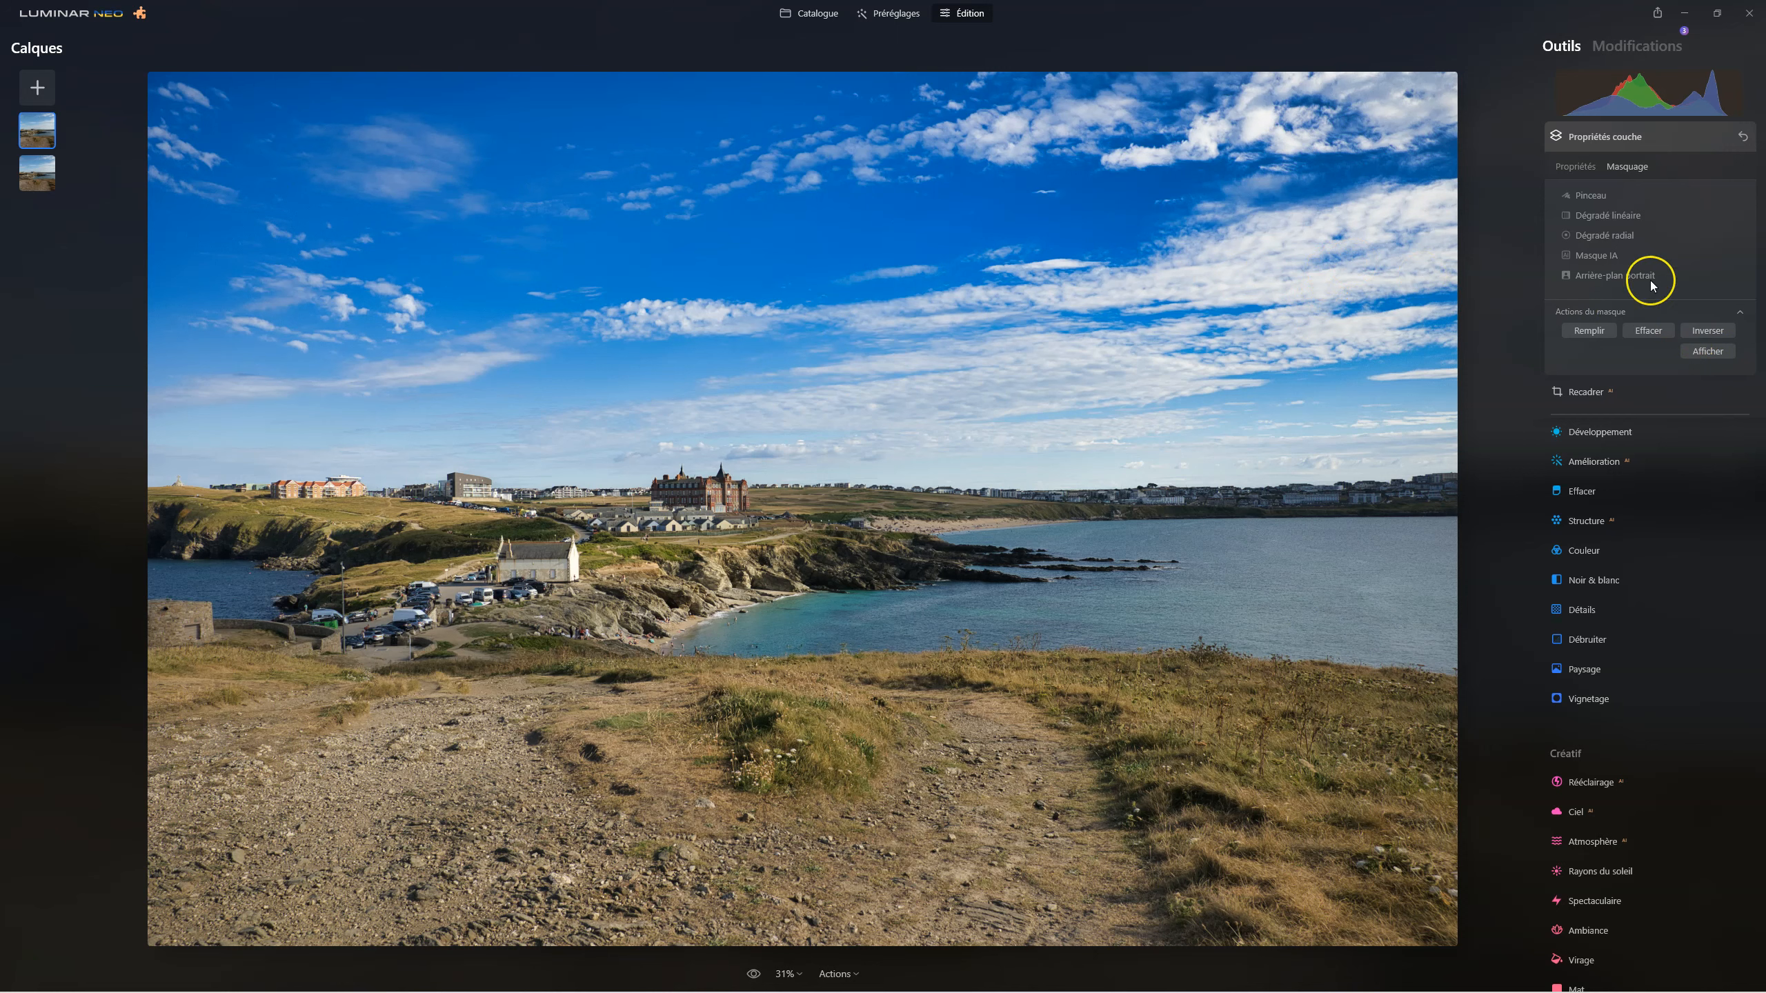
Partially erase the layer's mask across the sky using the brush in Effacer mode at size 340 and intensity 20.
left_click(1589, 200)
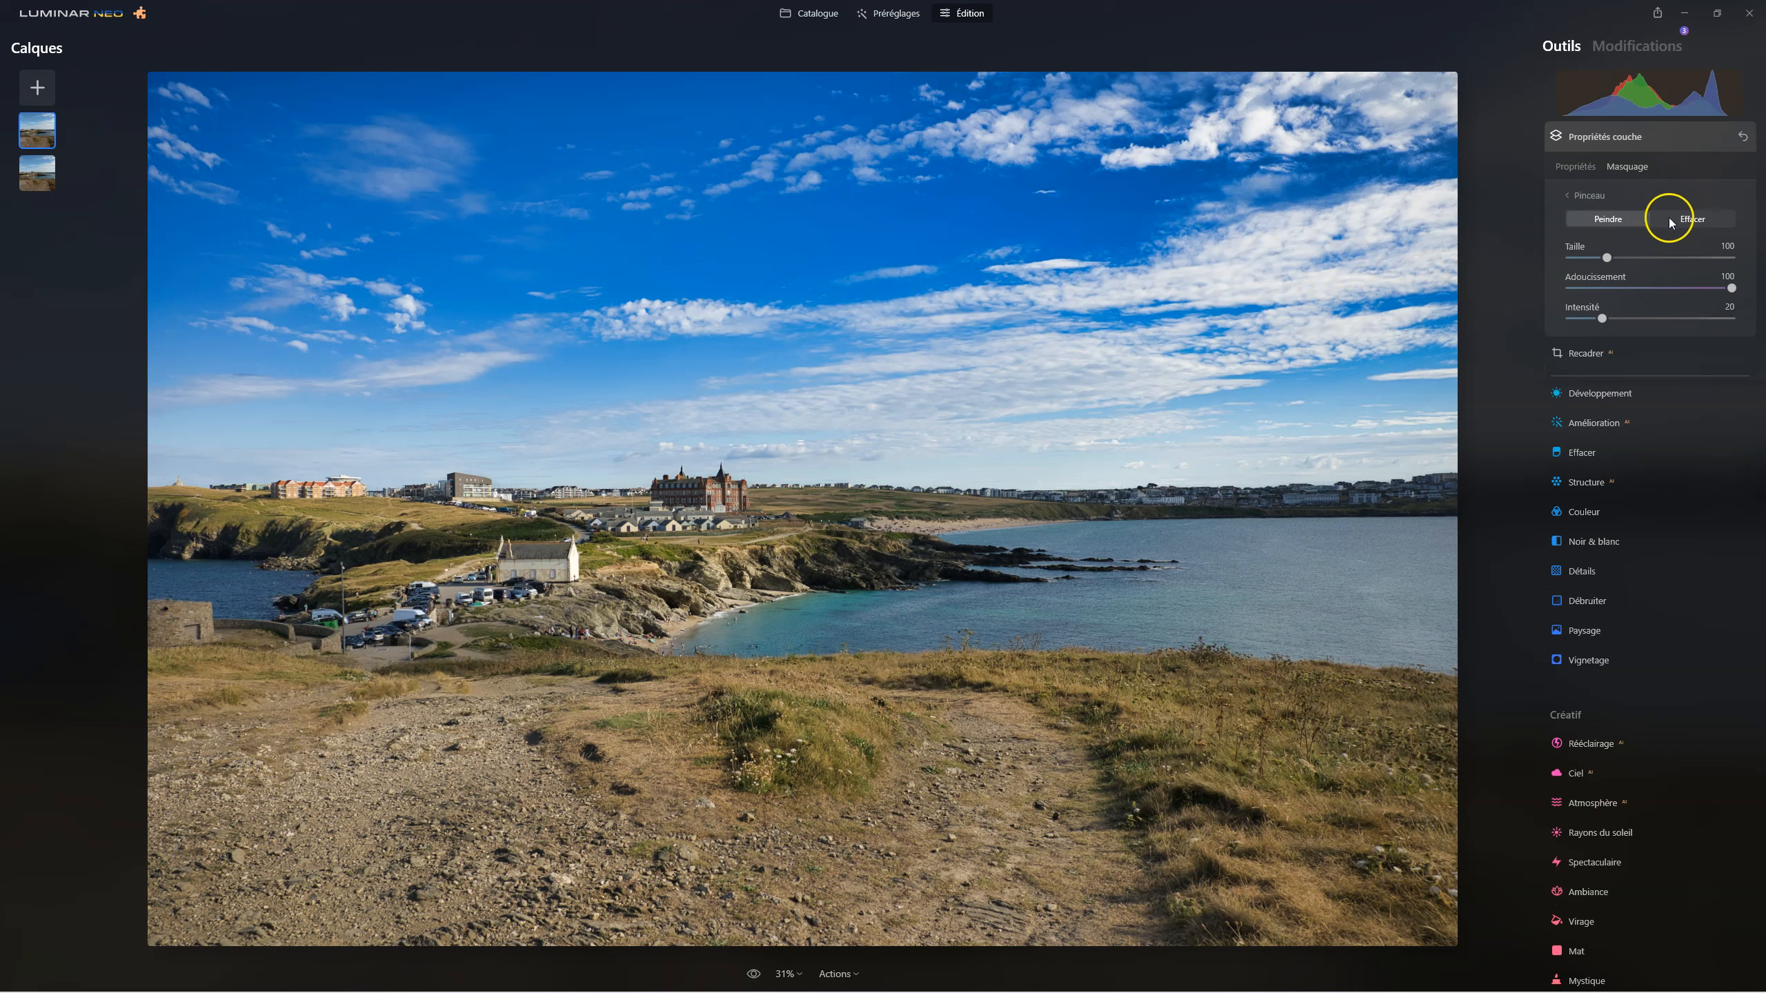
left_click(1696, 220)
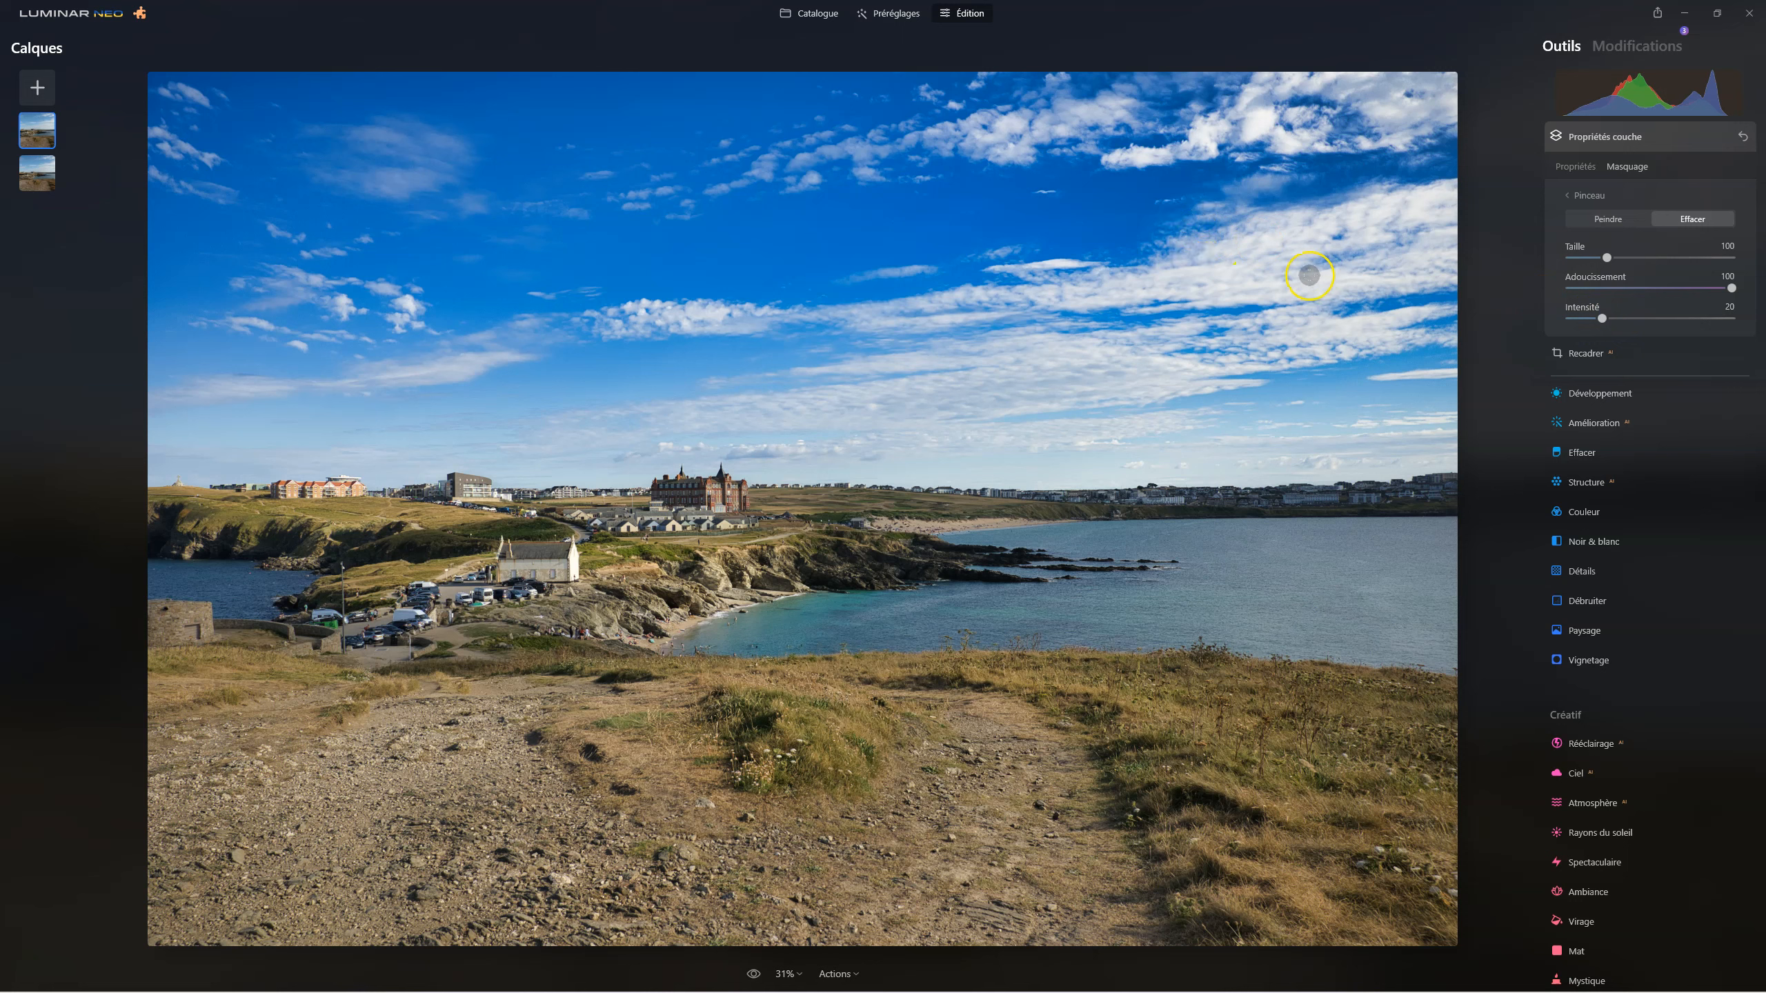
scroll(1300, 271, "up", 1)
scroll(1234, 265, "up", 1)
left_click_drag(158, 114, 1407, 145)
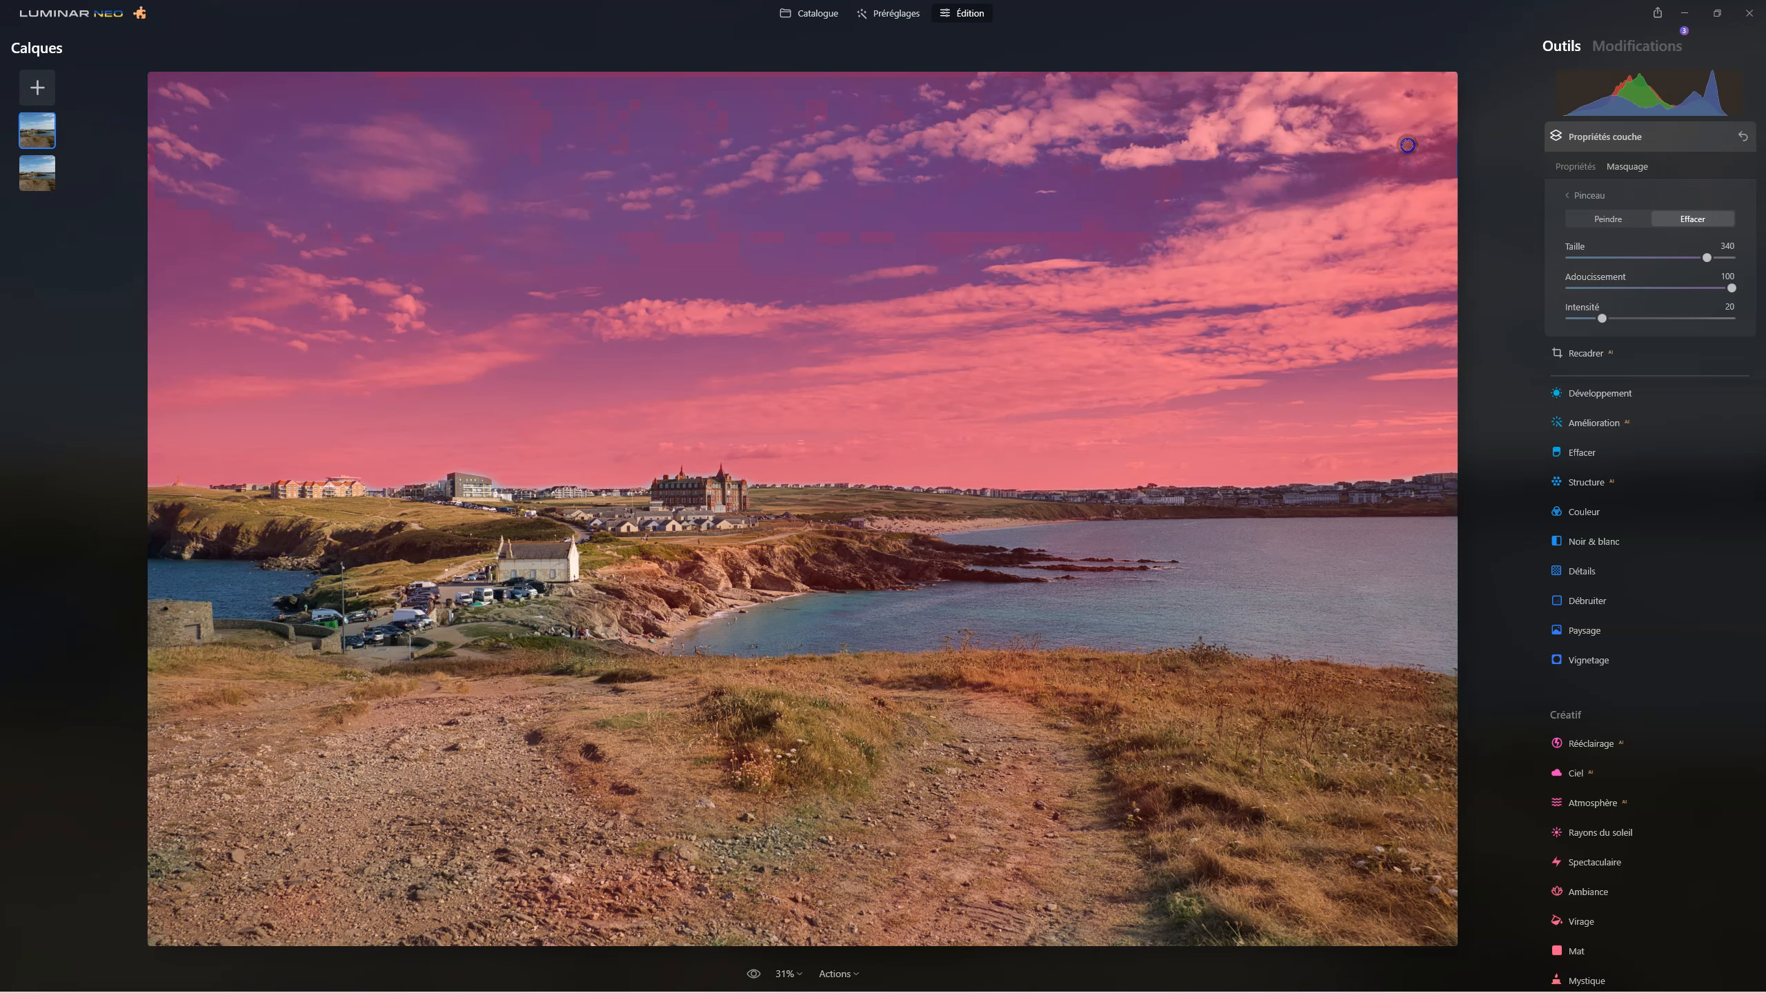
left_click_drag(431, 392, 1467, 401)
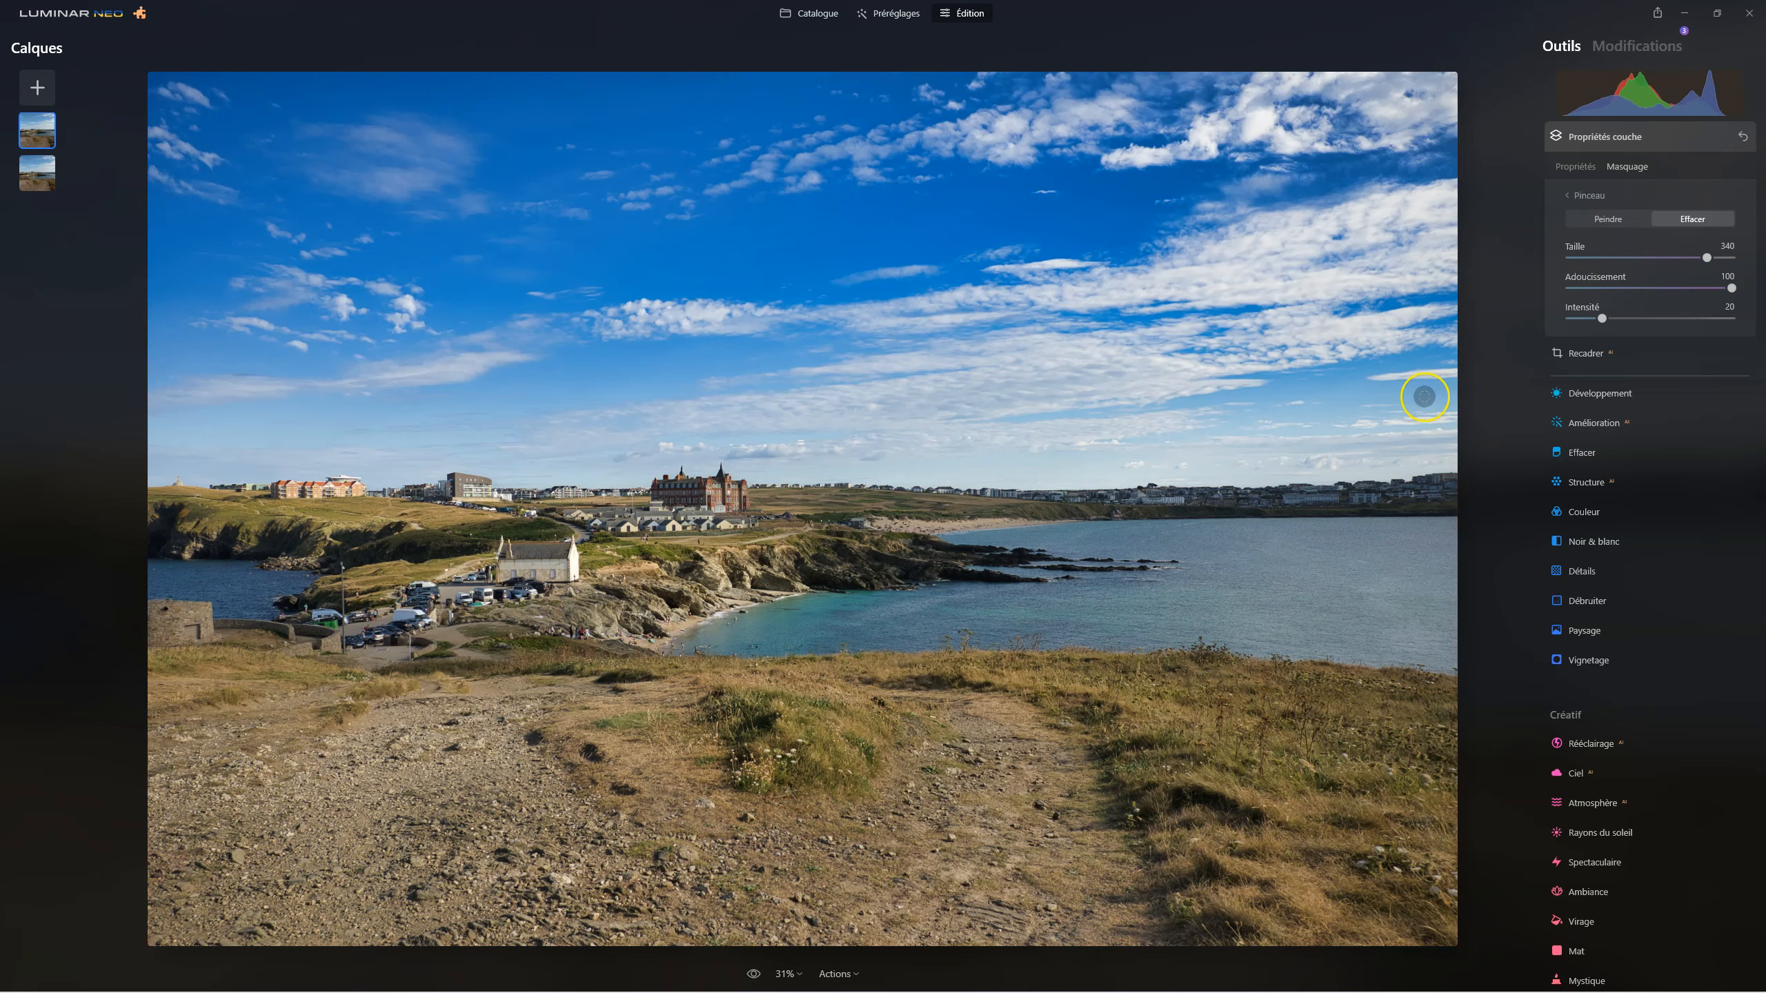
Erase more of the duplicated layer's mask with broad strokes across the entire sky.
mouse_move(158, 106)
left_mouse_down()
mouse_move(1077, 107)
mouse_move(1314, 124)
mouse_move(1423, 185)
mouse_move(1309, 260)
mouse_move(342, 275)
mouse_move(208, 295)
mouse_move(160, 323)
mouse_move(266, 368)
mouse_move(1052, 378)
mouse_move(1439, 361)
left_mouse_up()
mouse_move(1164, 122)
left_mouse_down()
mouse_move(304, 122)
mouse_move(135, 140)
mouse_move(150, 244)
mouse_move(370, 277)
mouse_move(1358, 278)
mouse_move(1509, 309)
mouse_move(1453, 388)
mouse_move(1156, 413)
mouse_move(388, 407)
mouse_move(340, 387)
left_mouse_up()
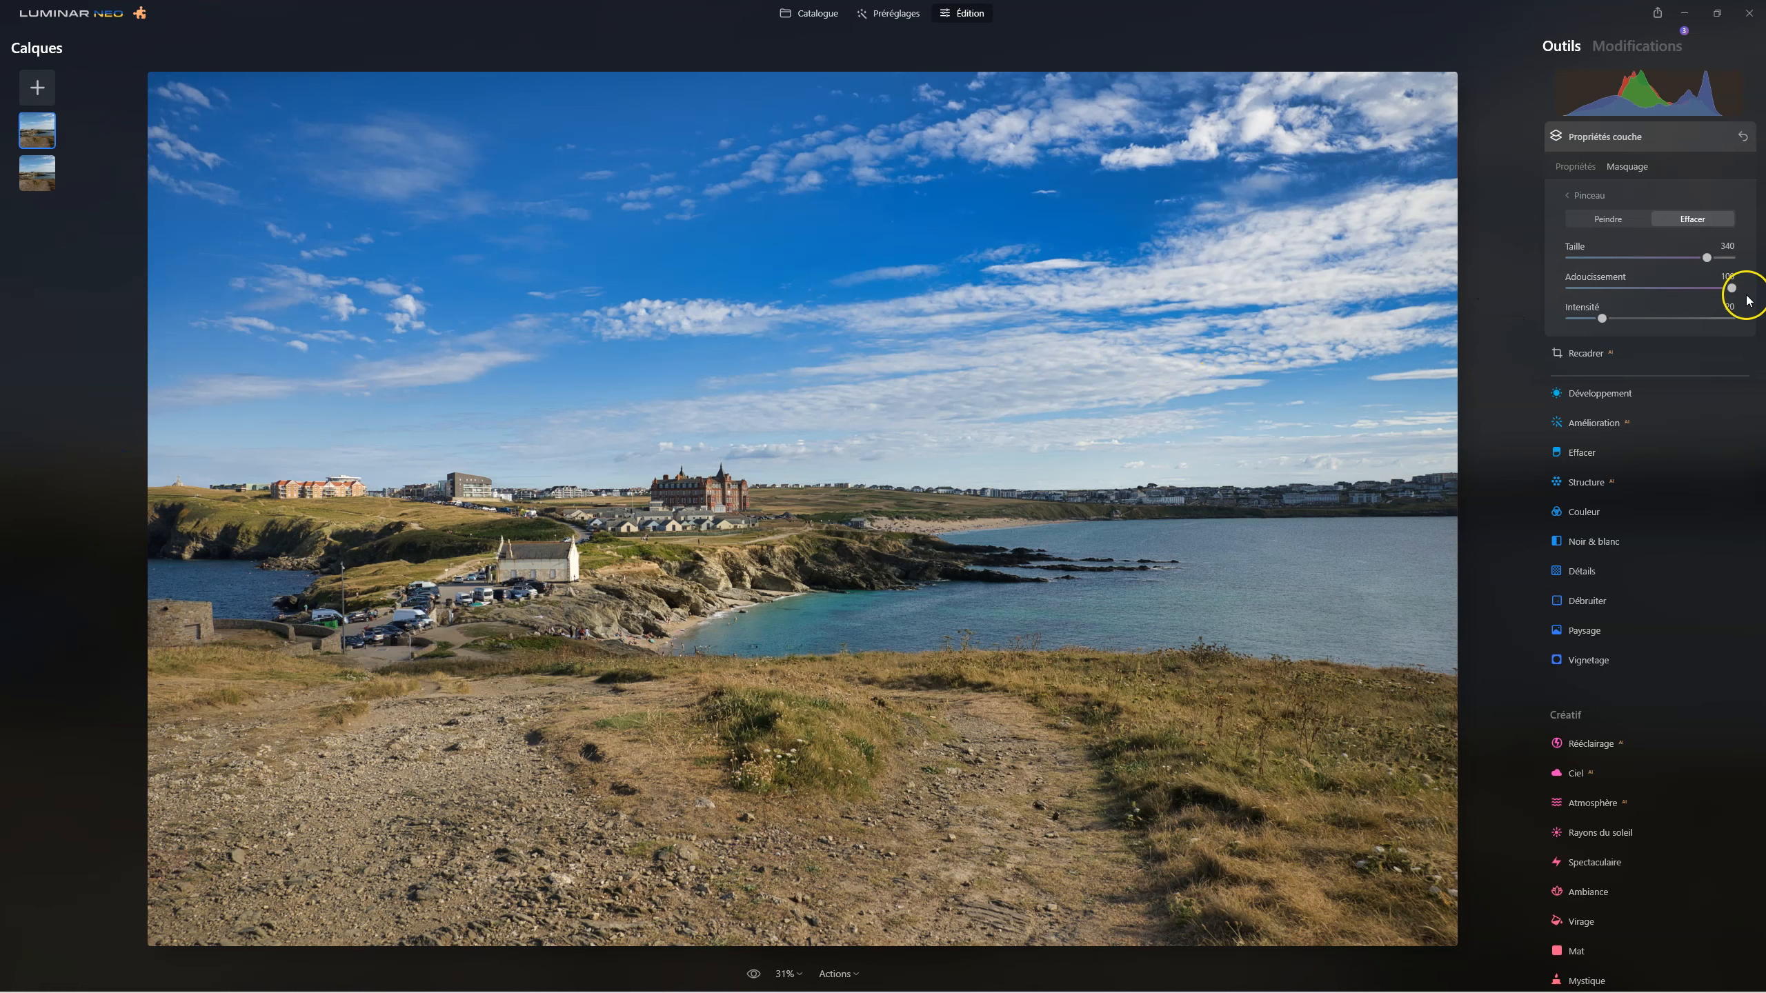
Try a lower opacity on the duplicated layer and bring it back to 100.
left_click(1575, 166)
left_click(1729, 211)
left_click_drag(1699, 213, 1762, 225)
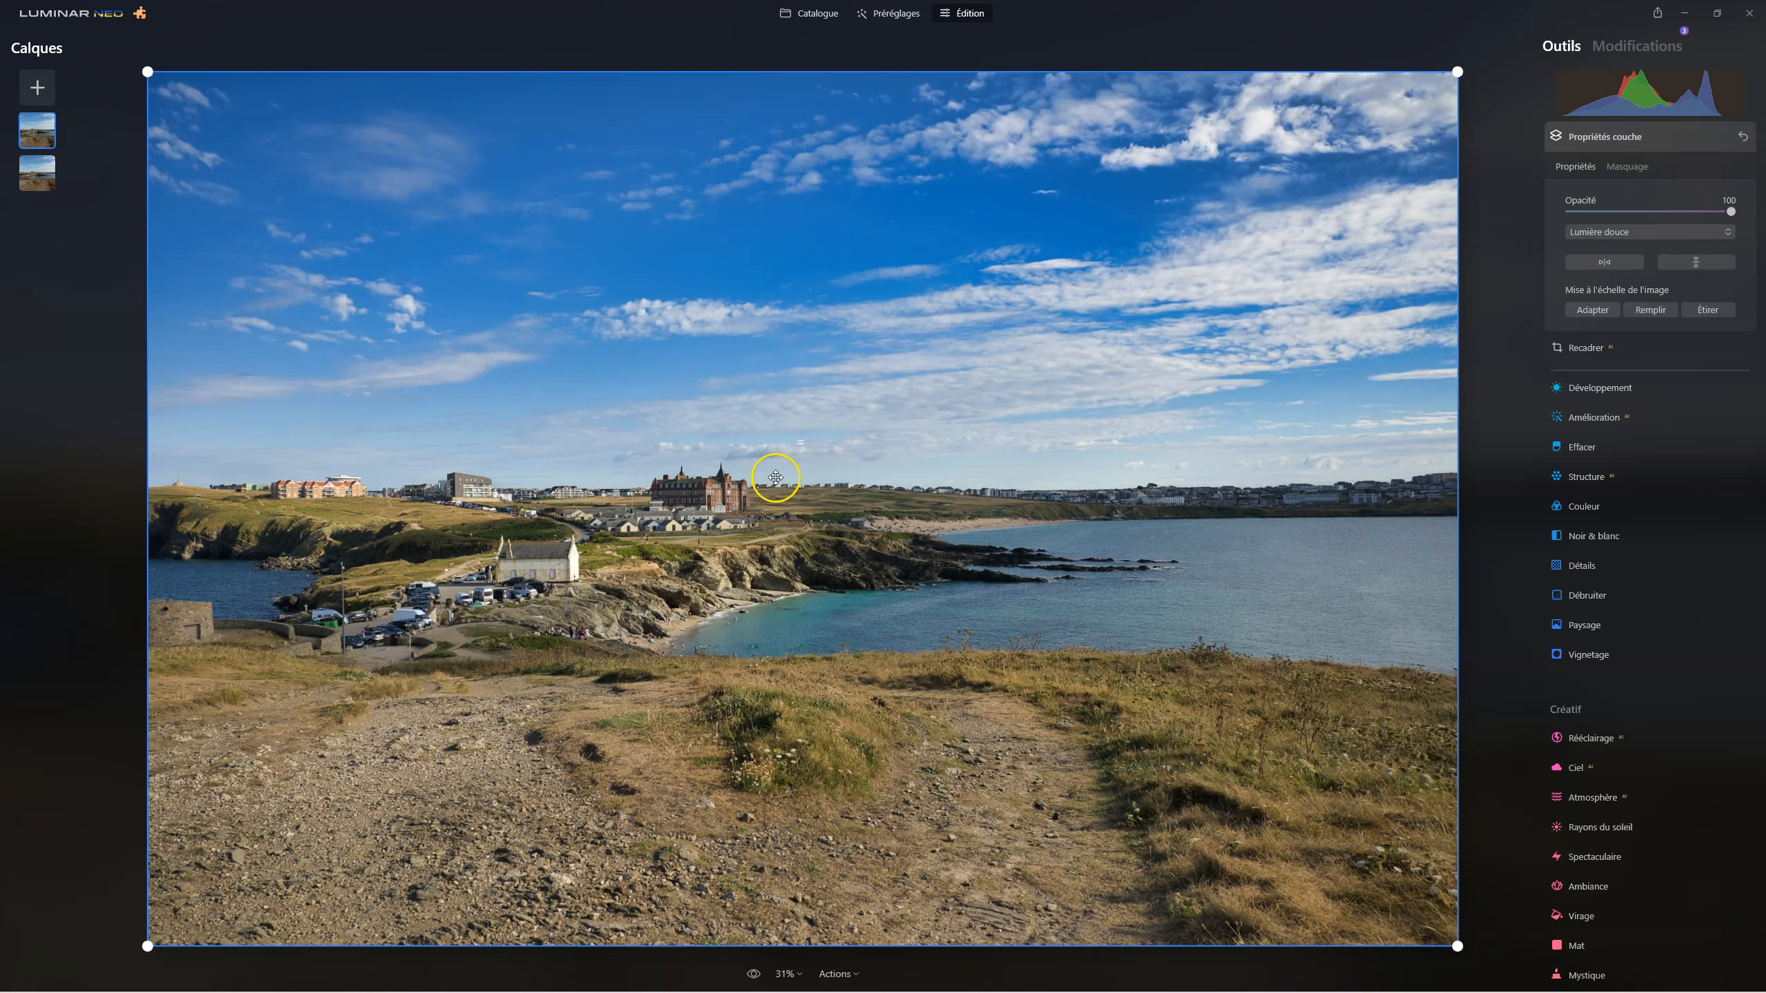
Hide and show the duplicated layer twice to compare the photo with and without it.
right_click(50, 145)
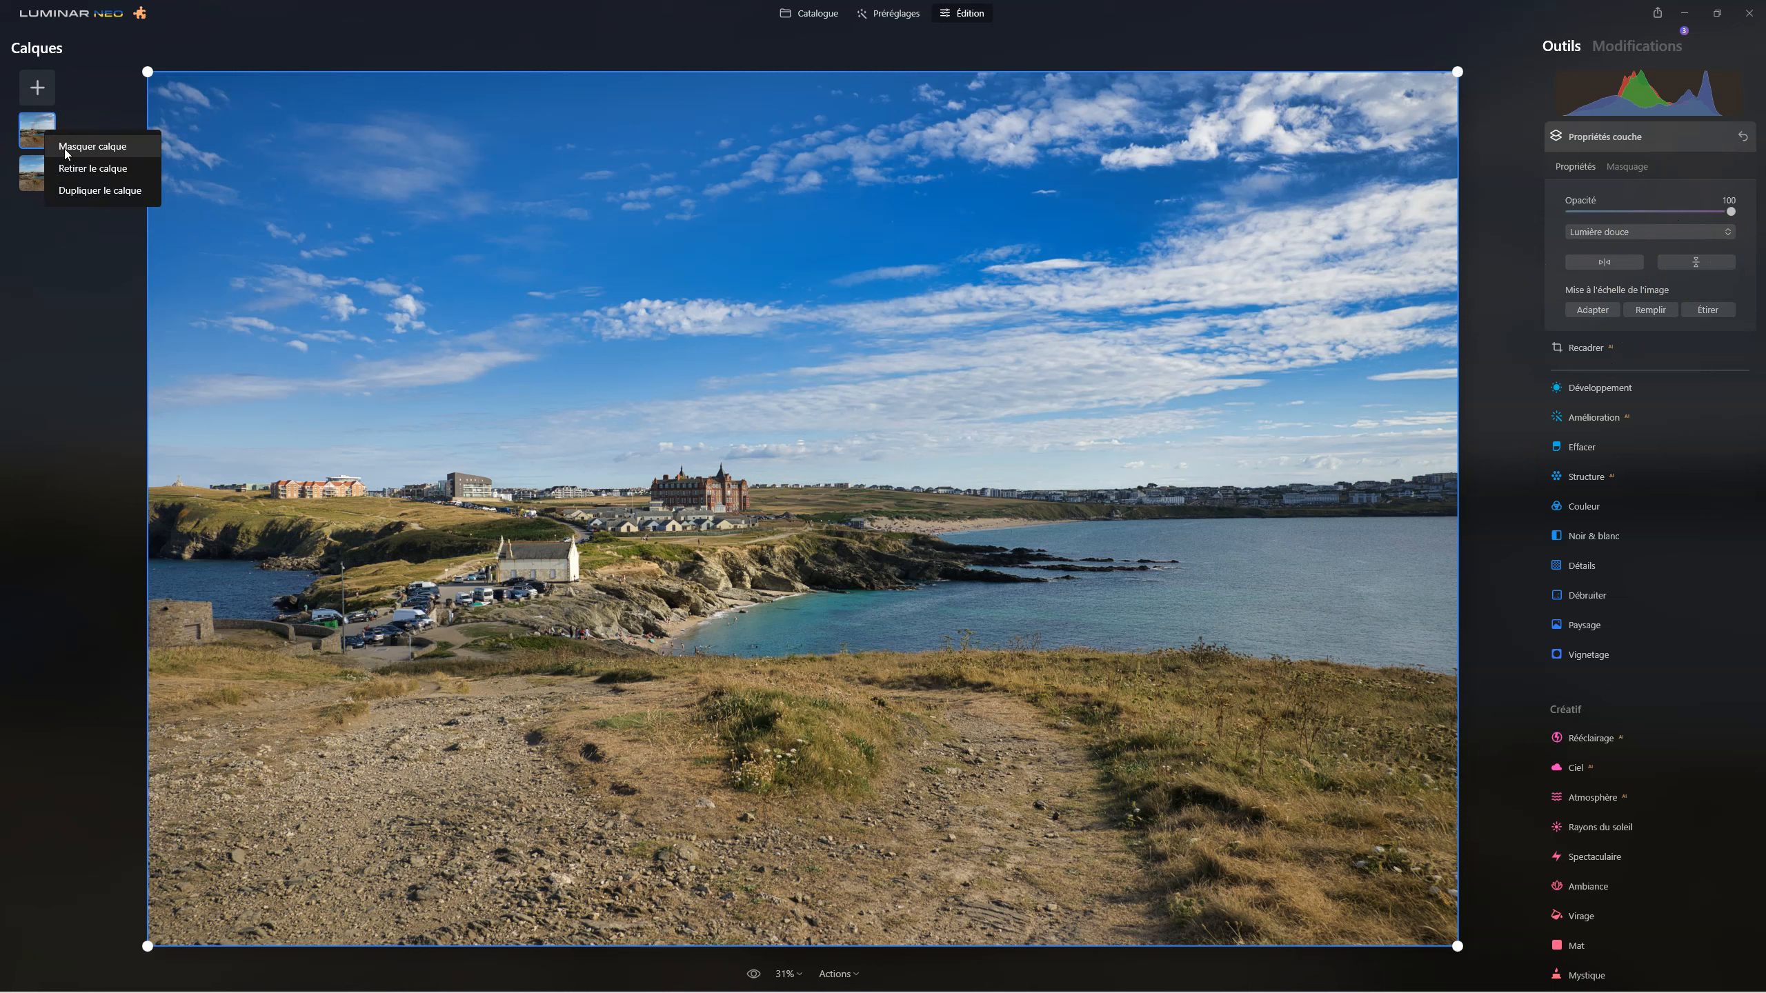
left_click(66, 148)
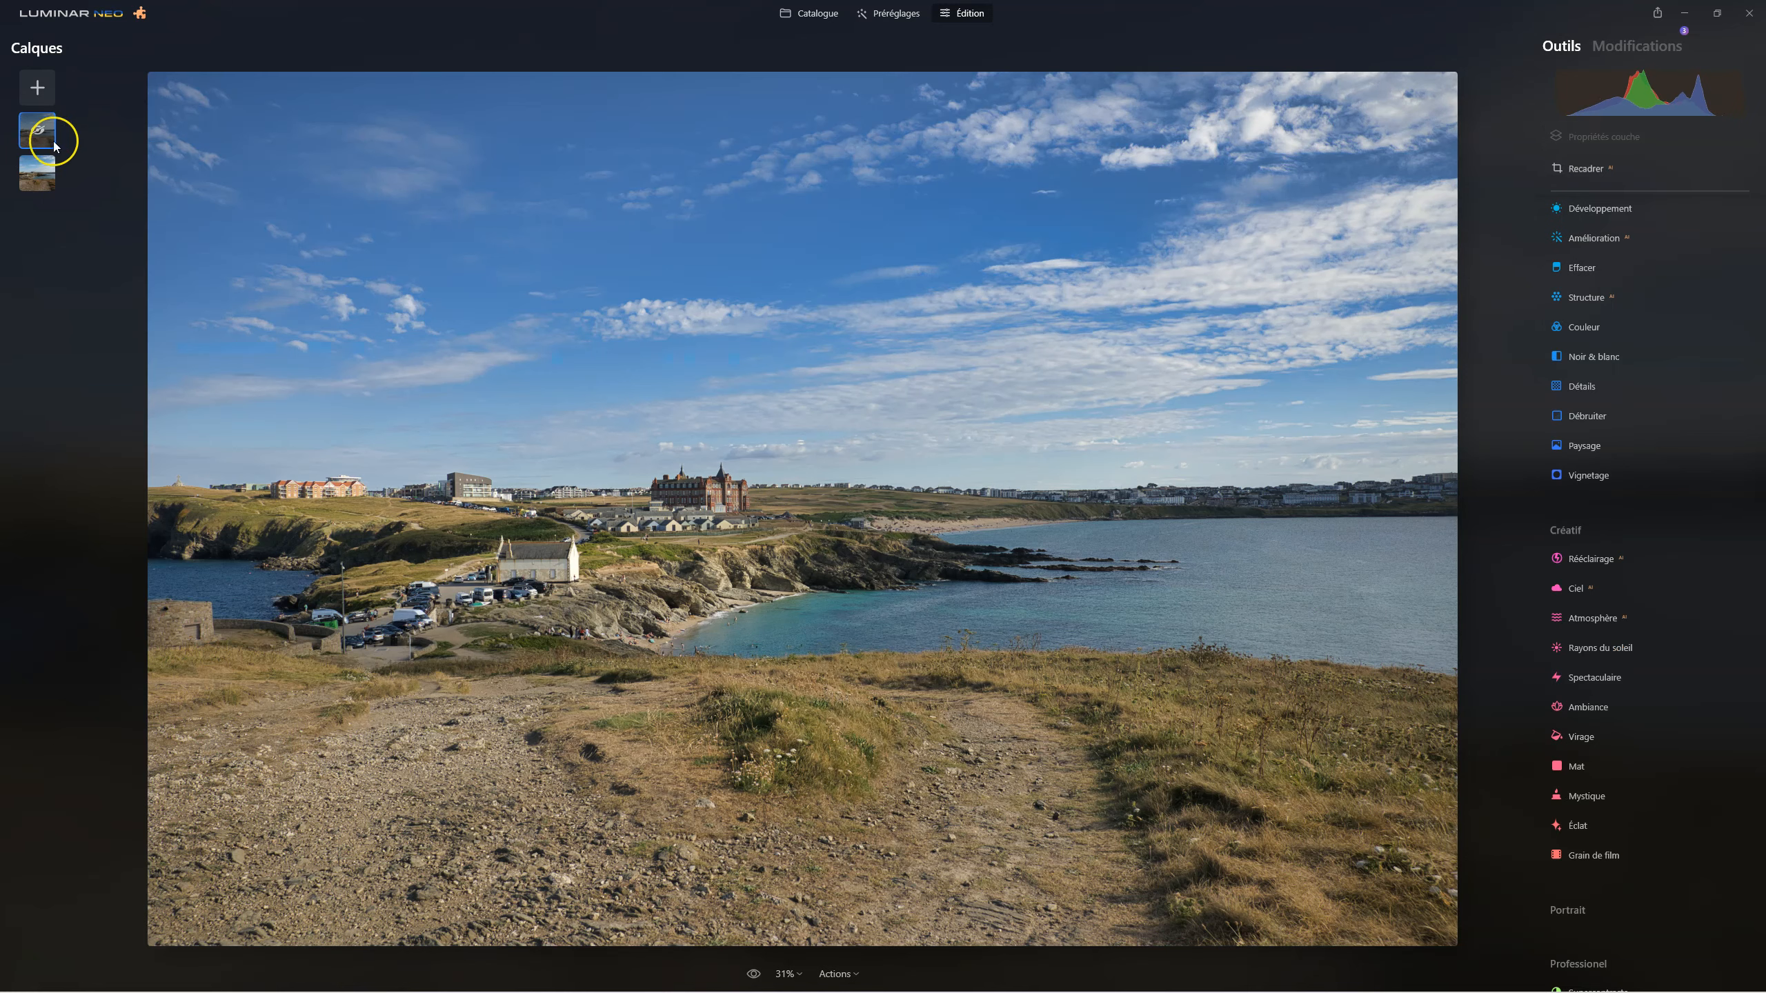
right_click(36, 138)
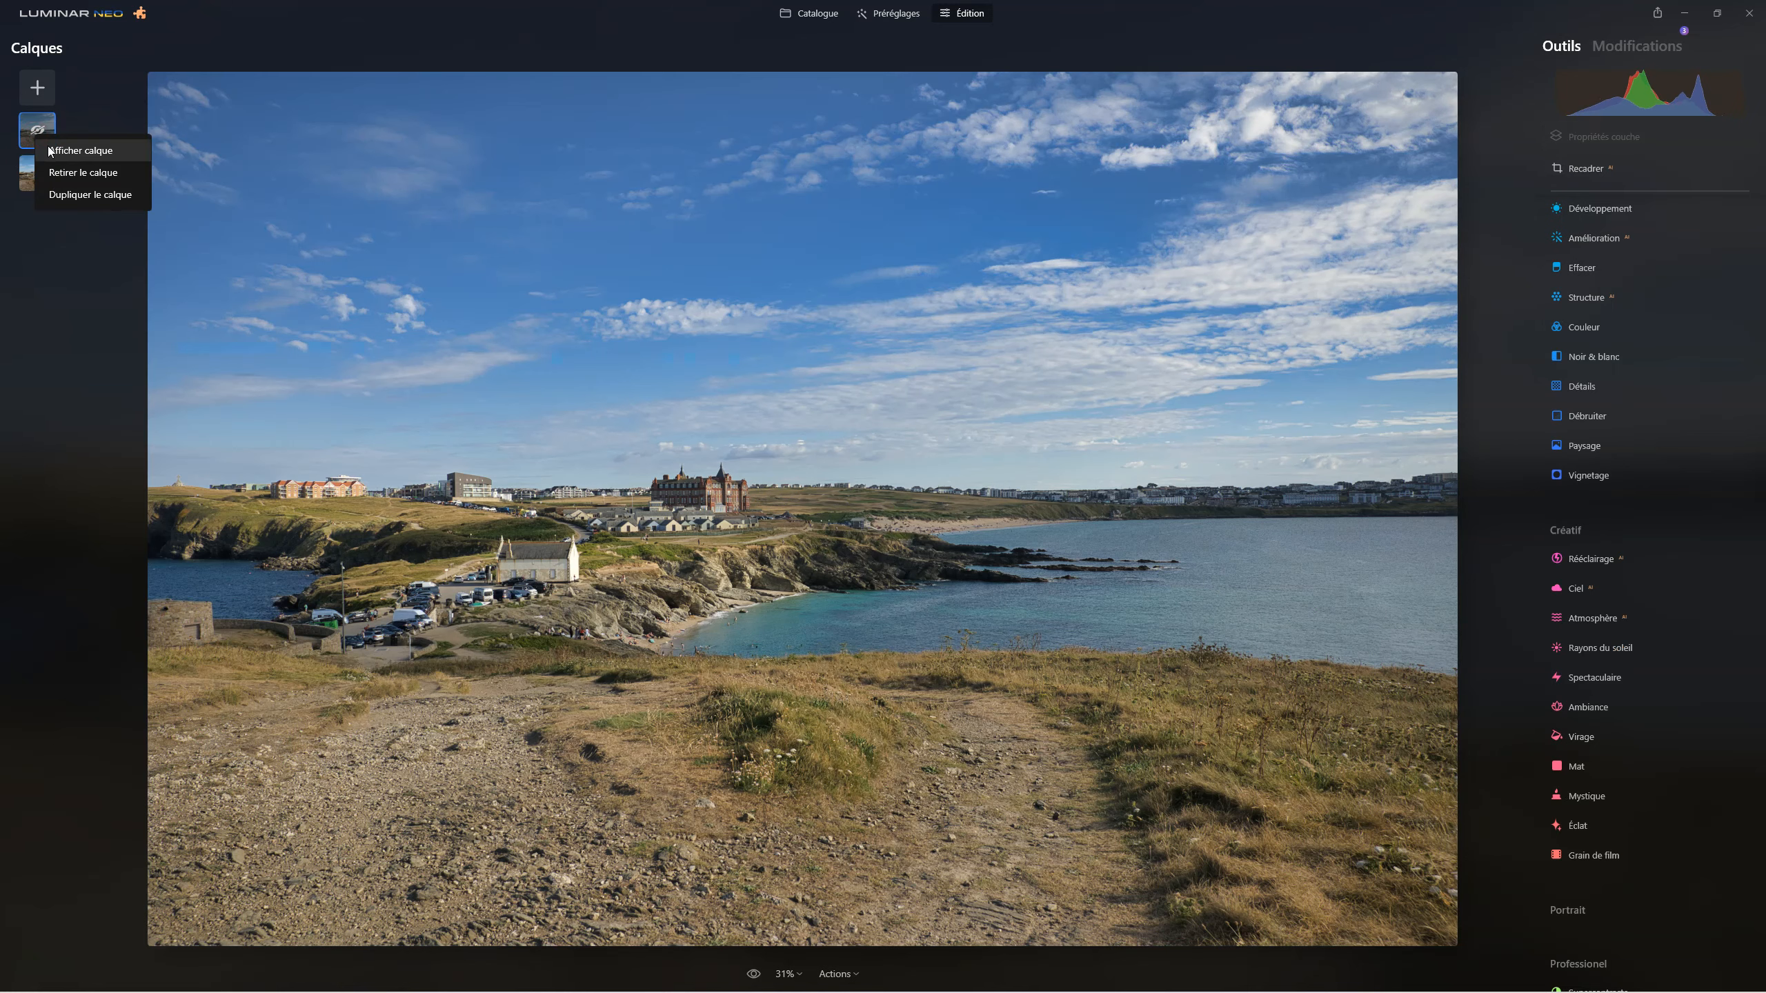
left_click(50, 150)
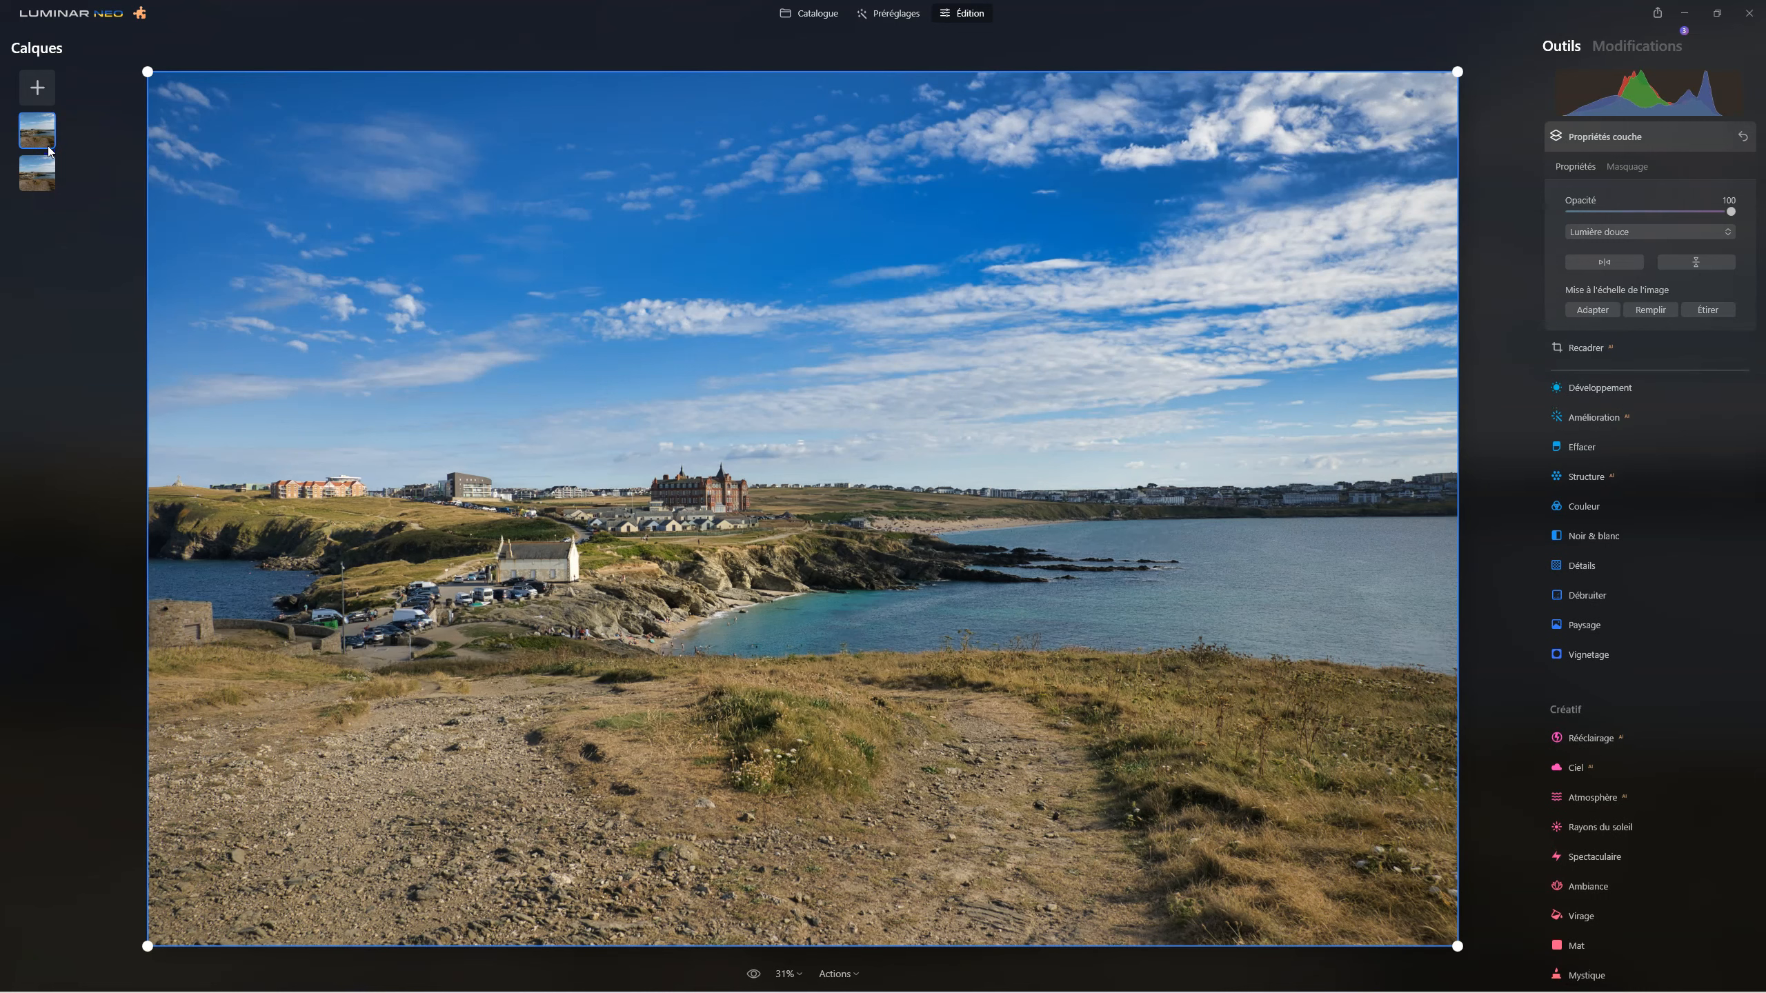
left_click(57, 149)
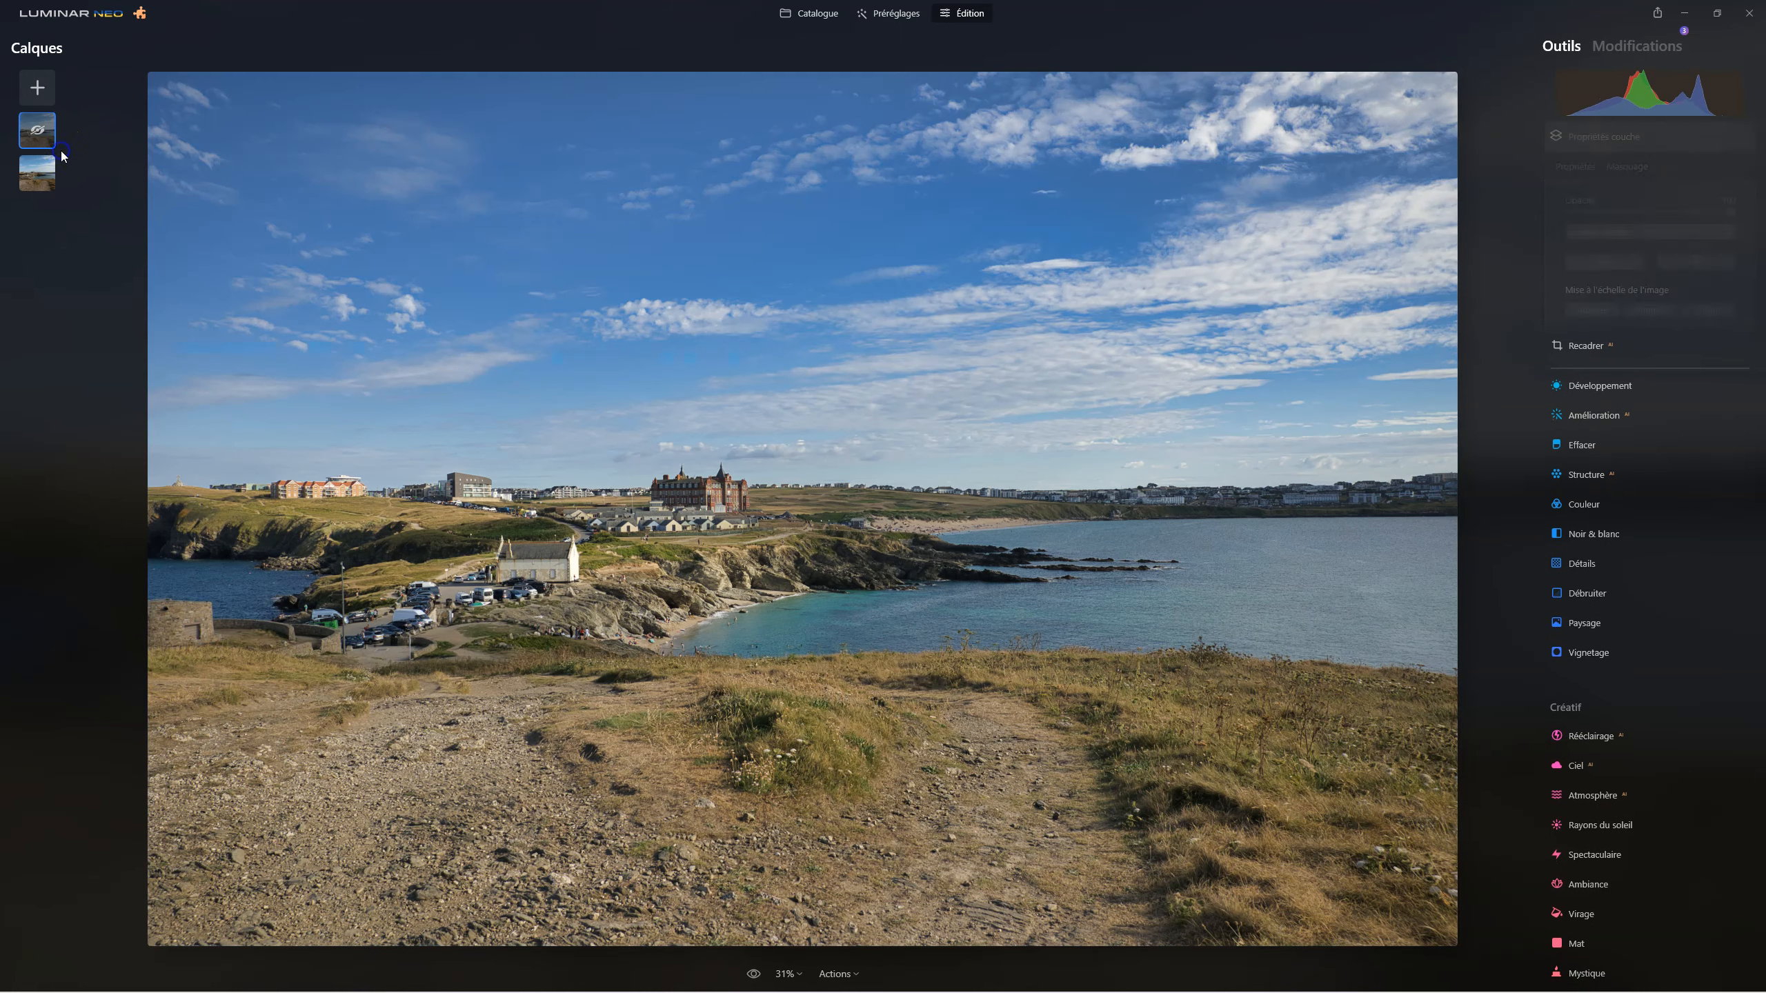
right_click(45, 131)
left_click(56, 143)
left_click(828, 206)
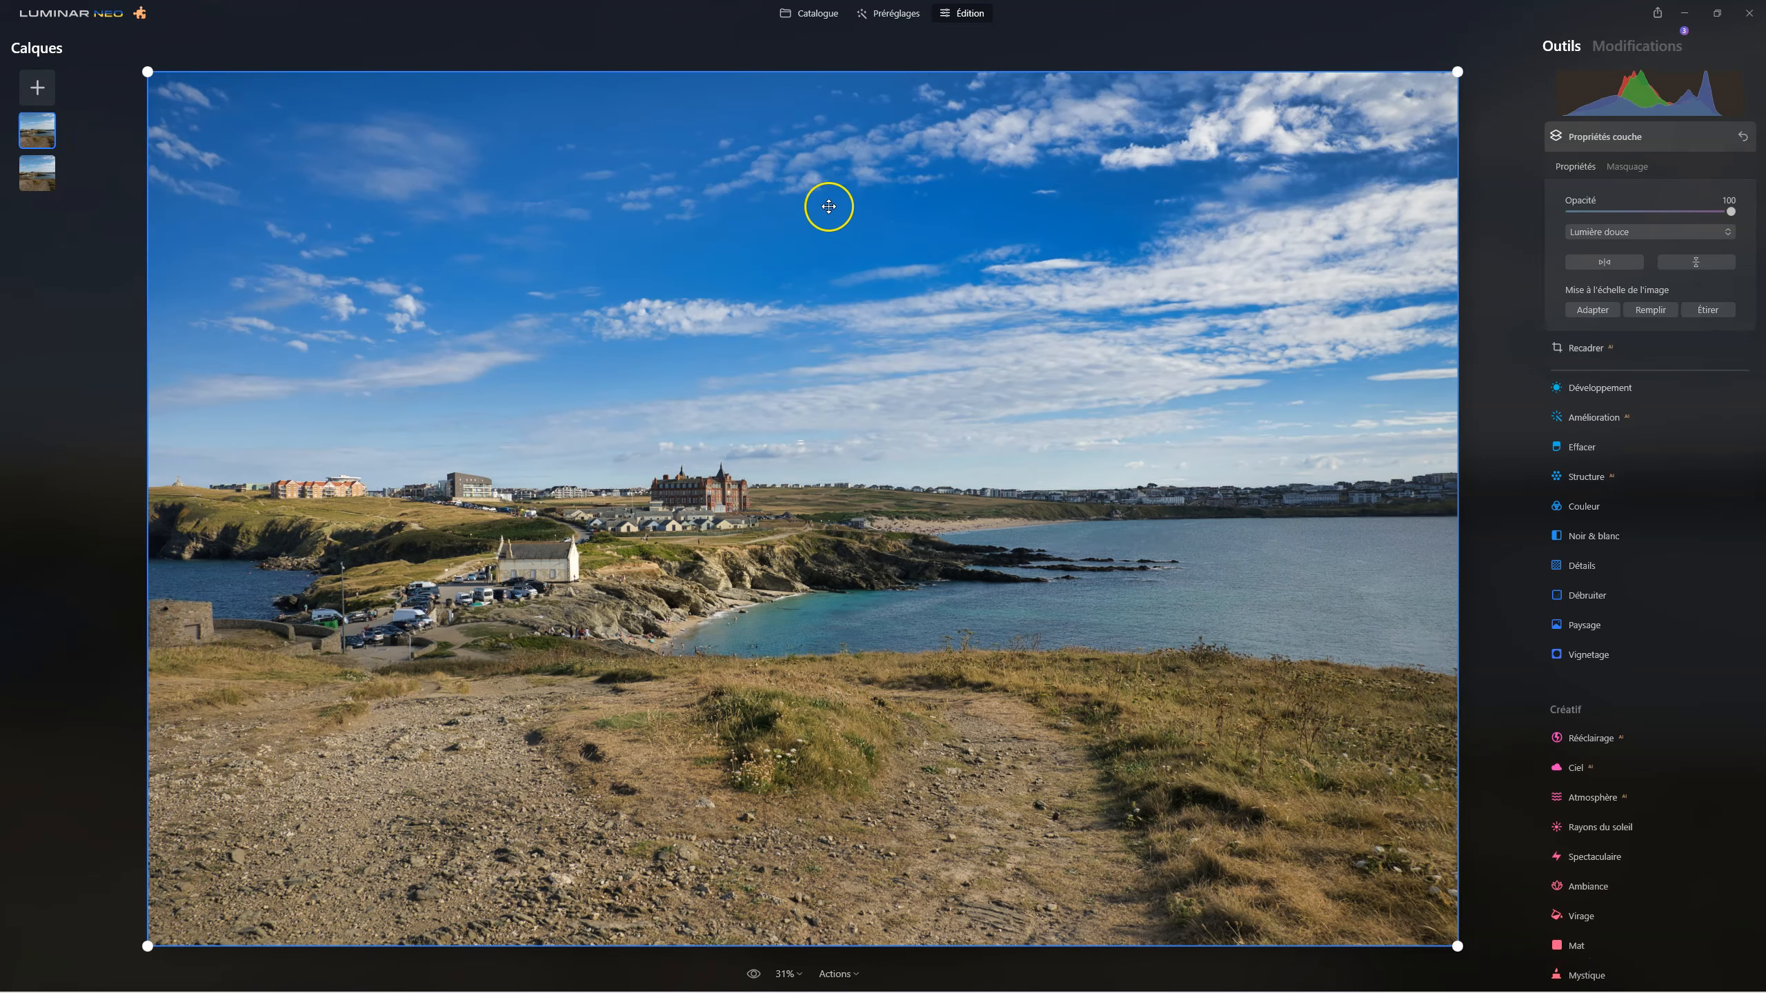
Close the layer properties and compare the edited photo with the original.
left_click(1611, 136)
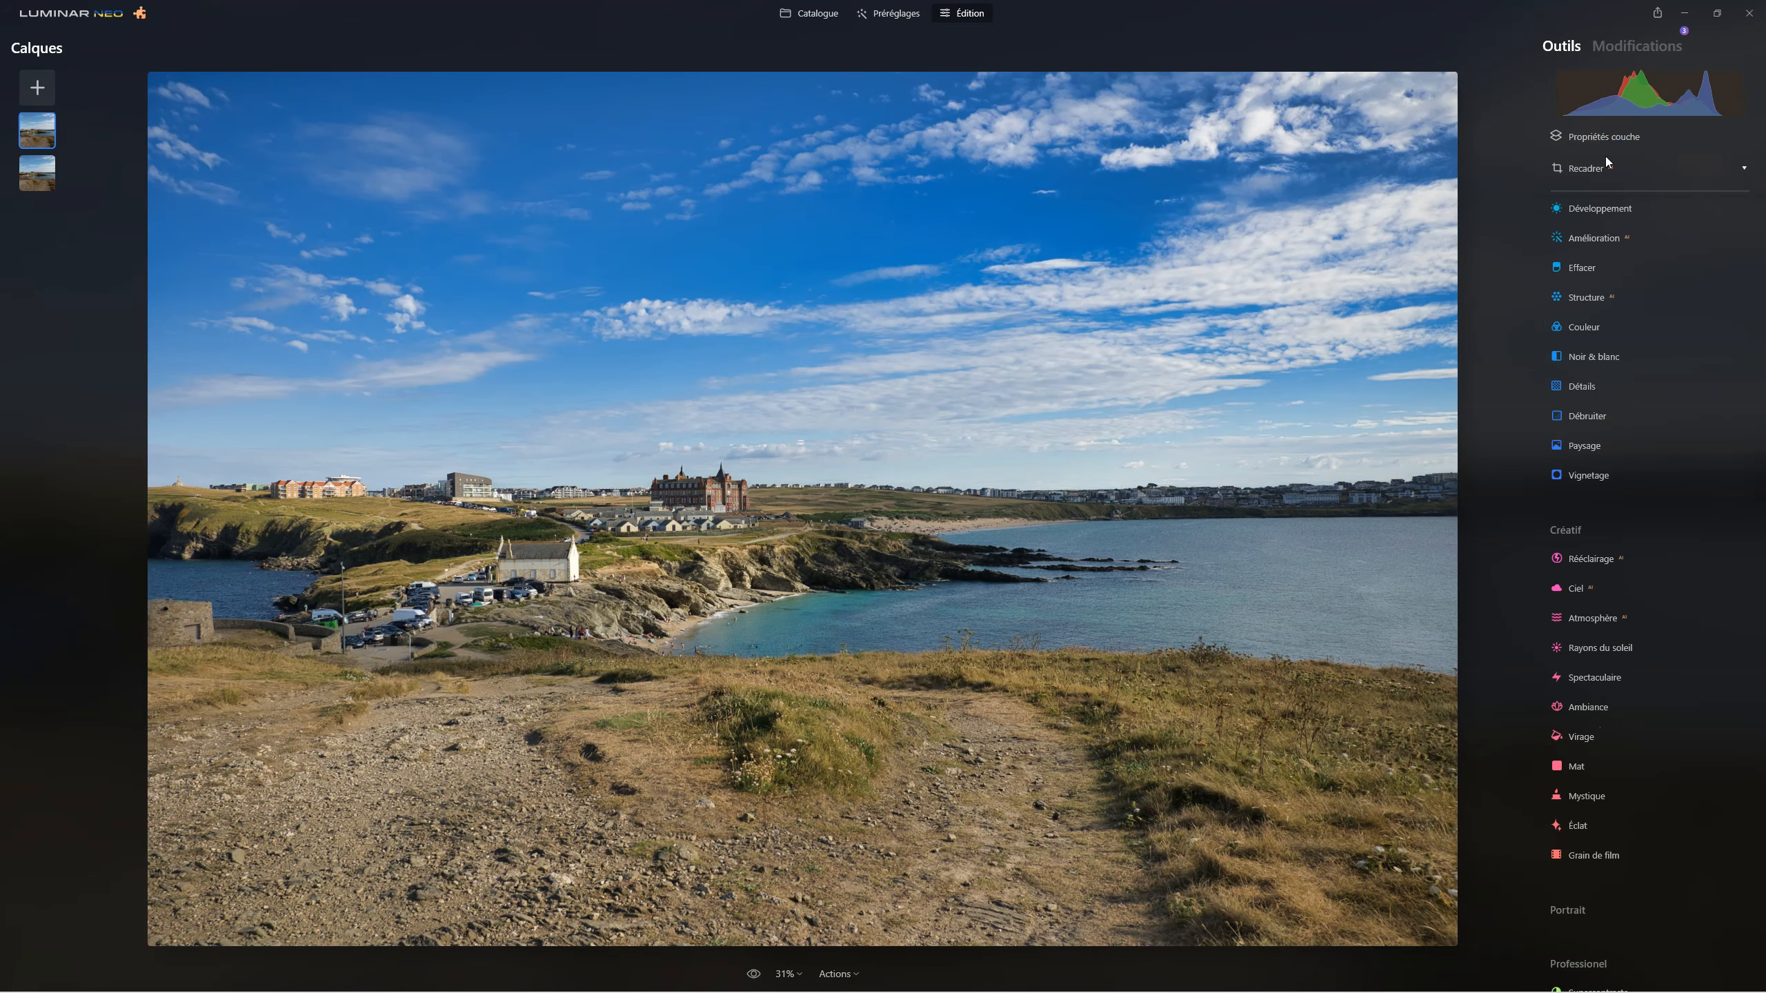
left_click(754, 974)
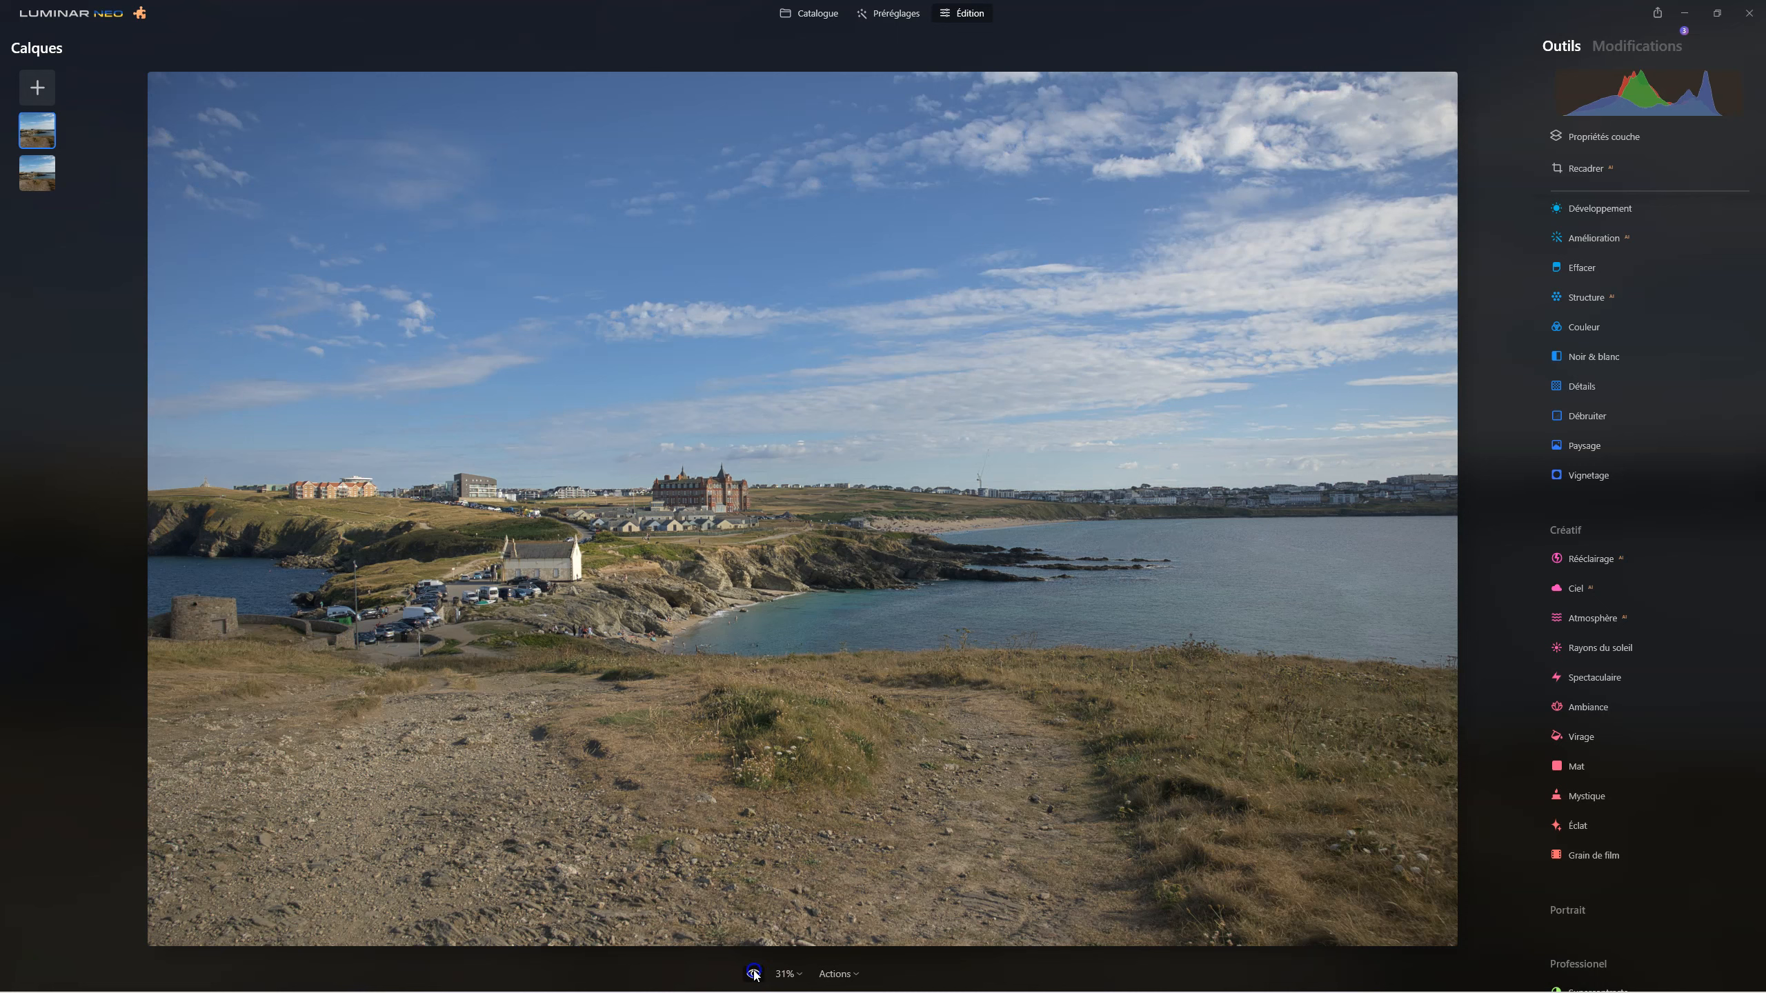
left_click(754, 974)
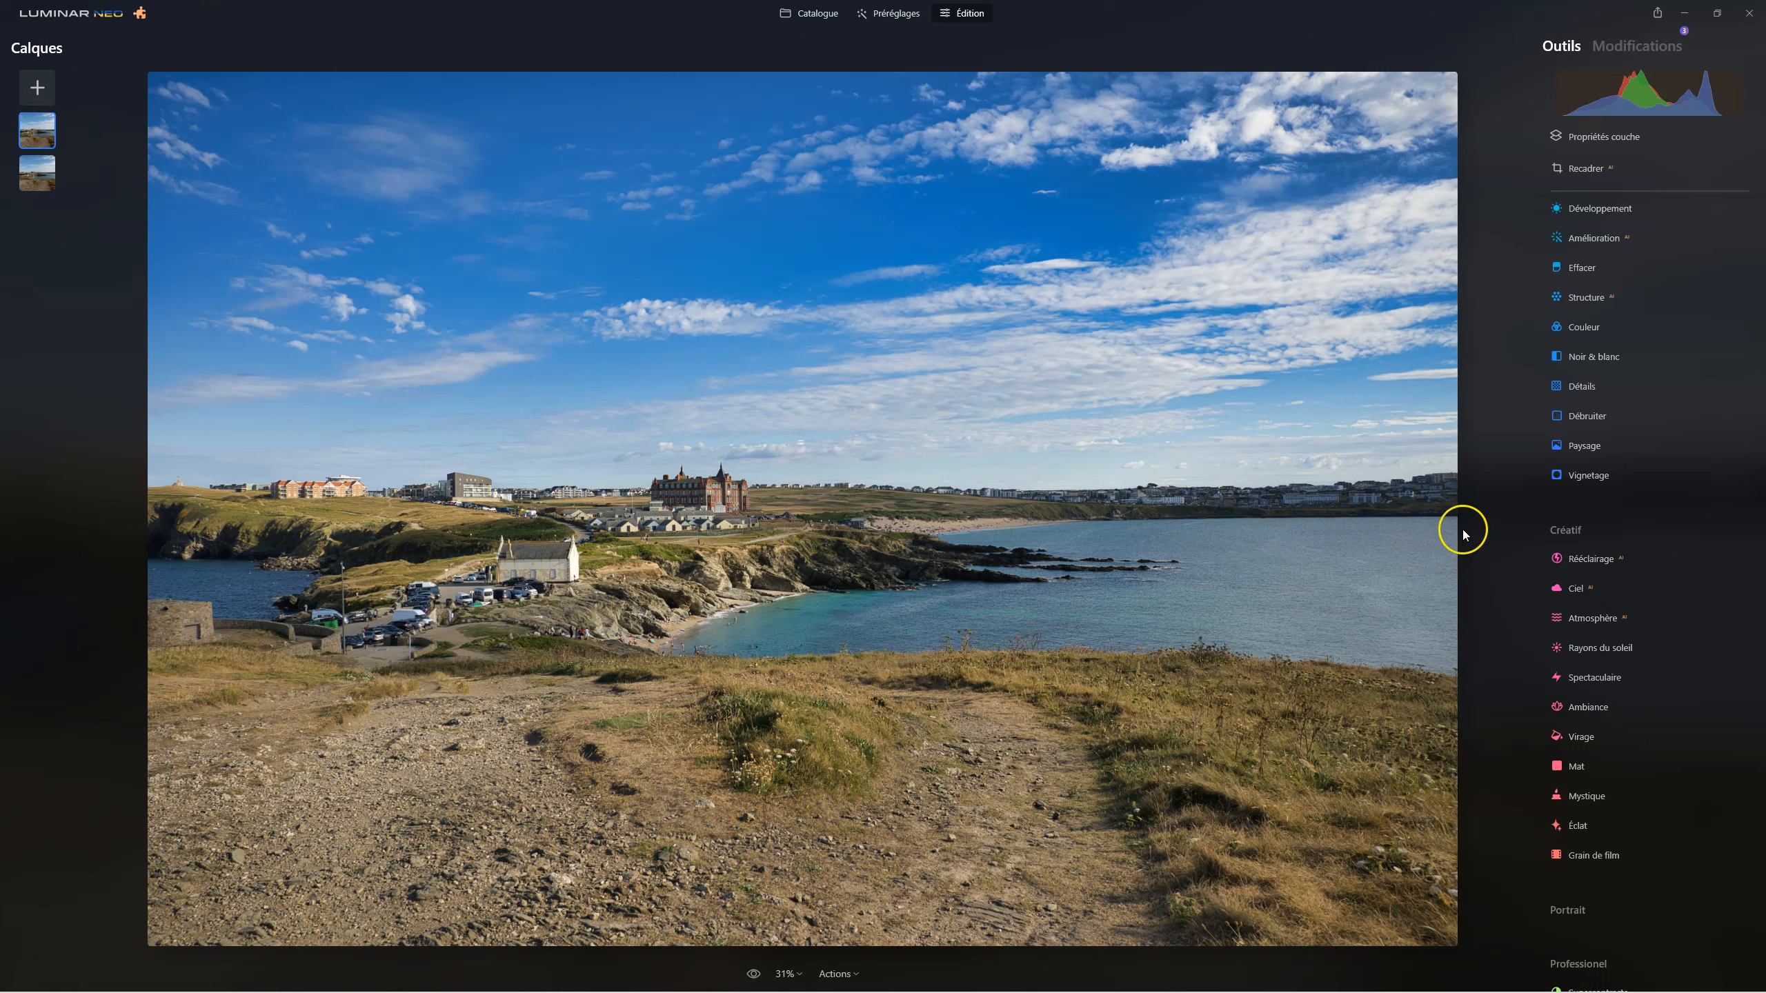
Mask the Couleur tool to the sky with the Masque IA option Ciel.
left_click(1585, 325)
left_click(1635, 356)
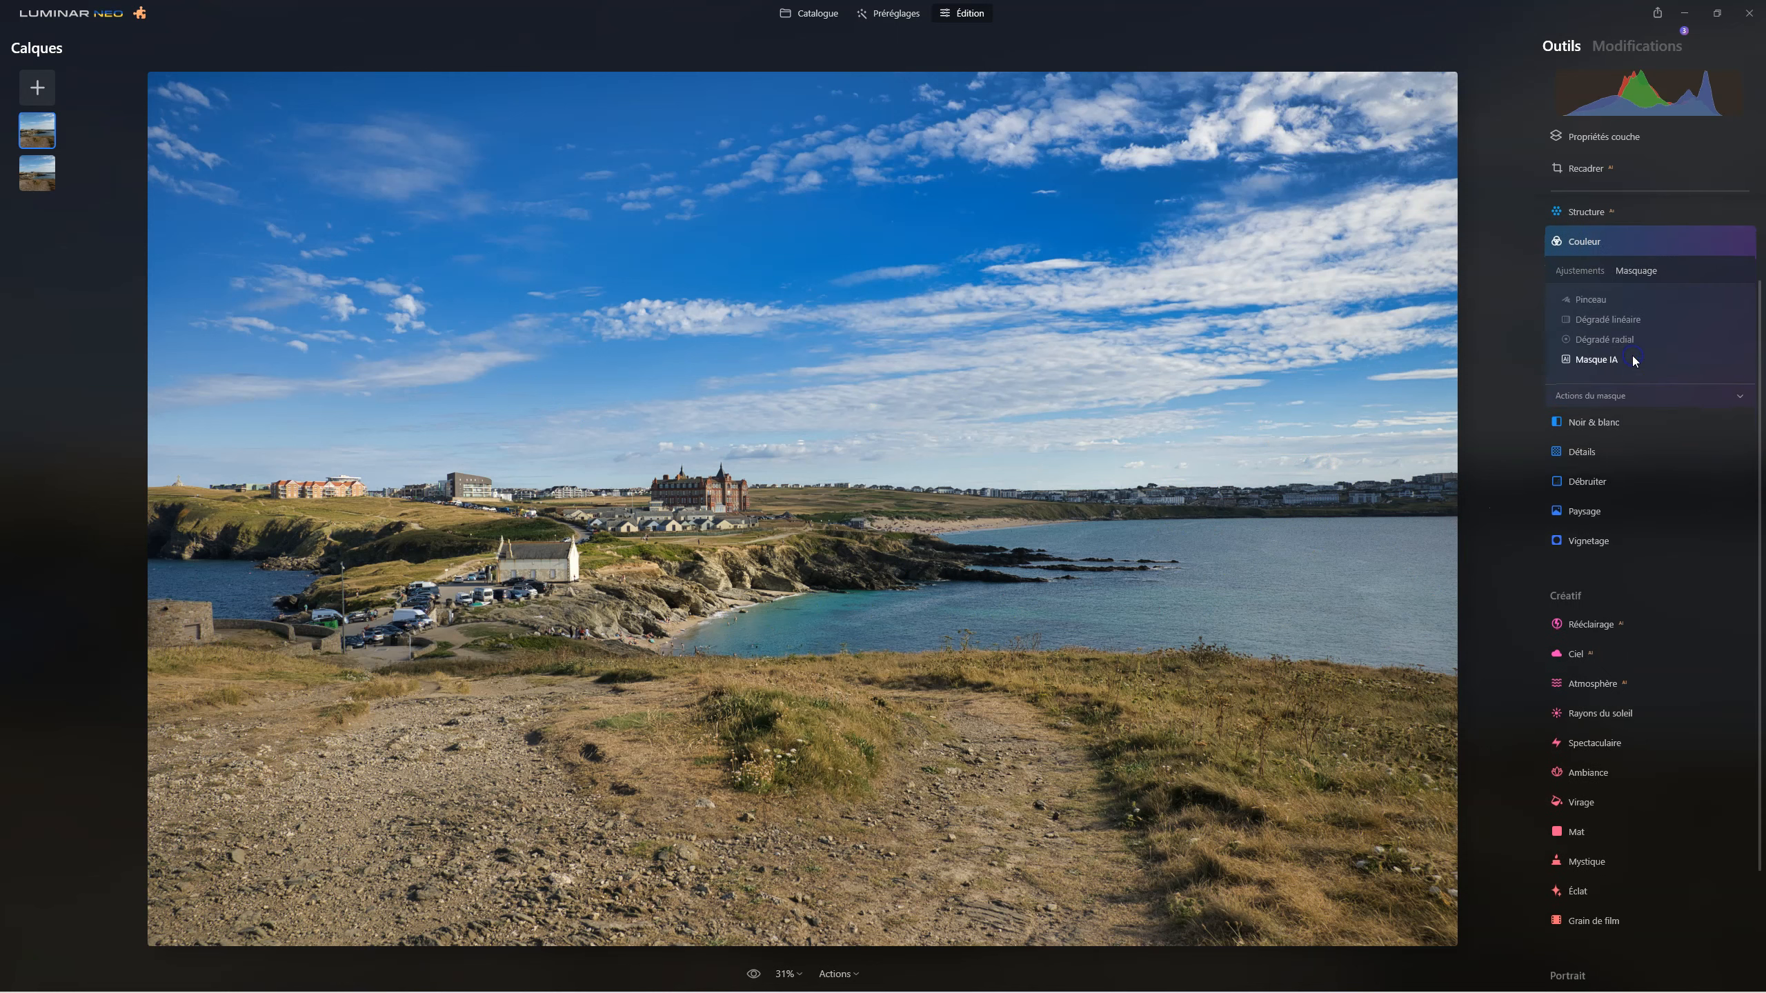
left_click(1595, 356)
left_click(1584, 324)
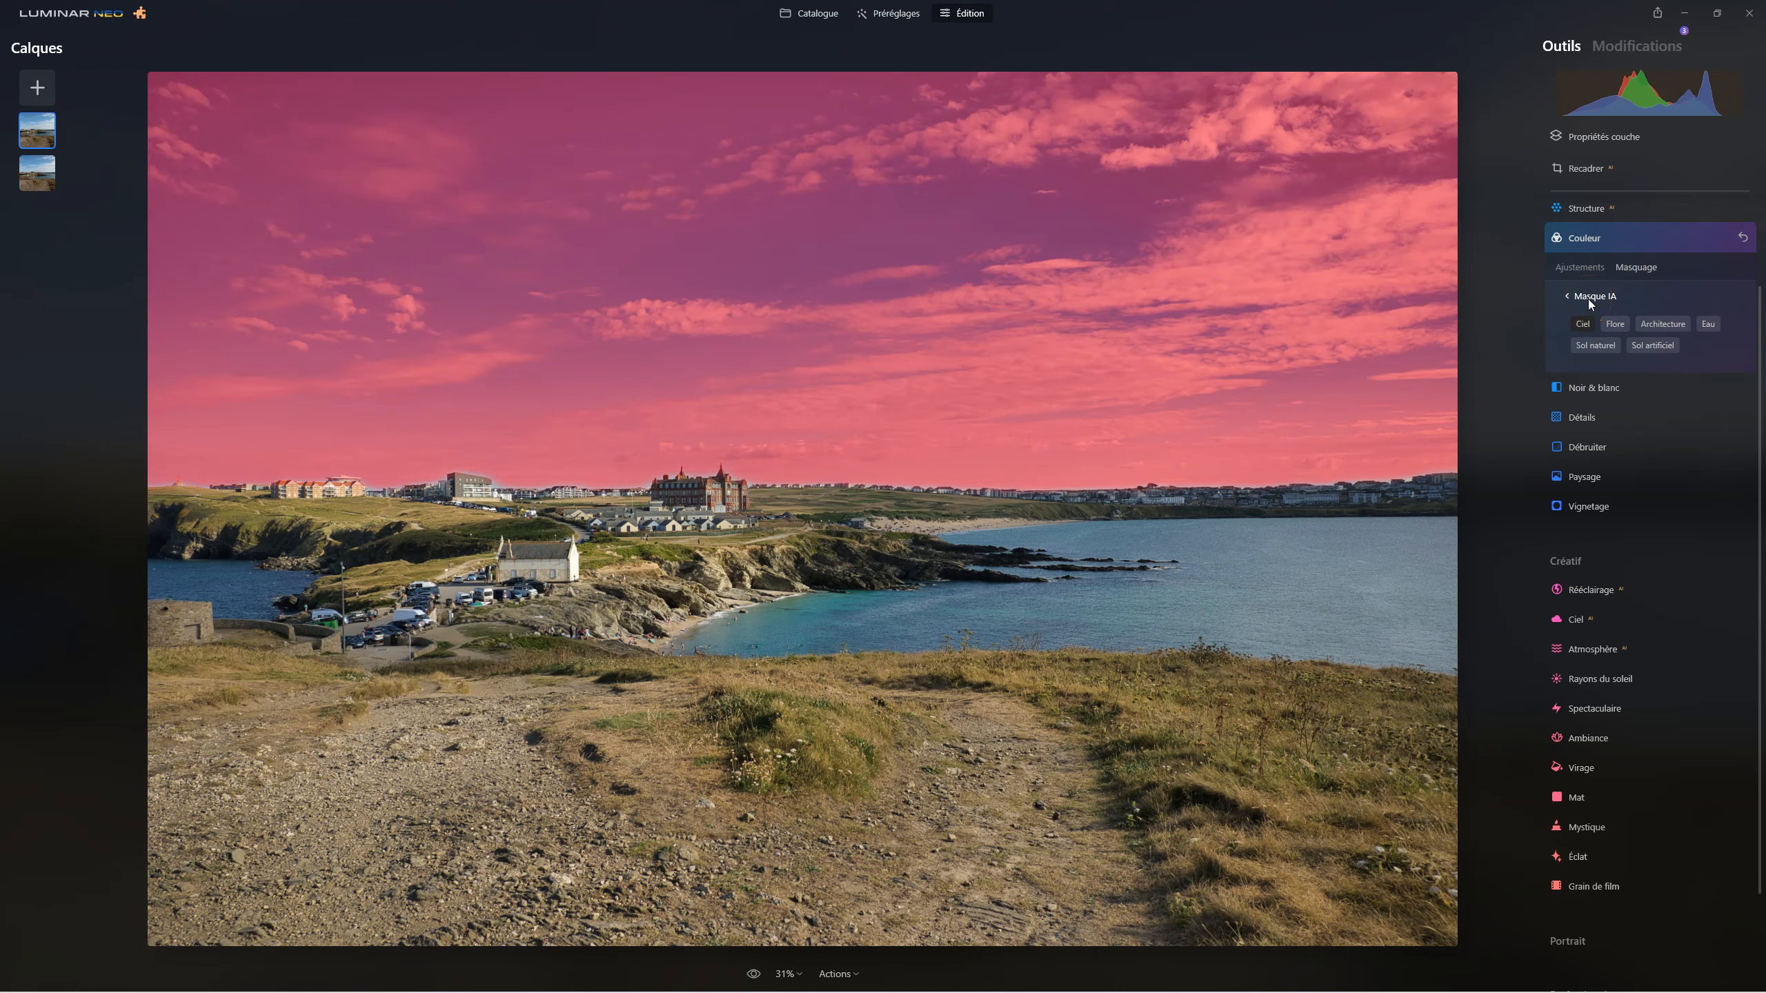
left_click(1590, 302)
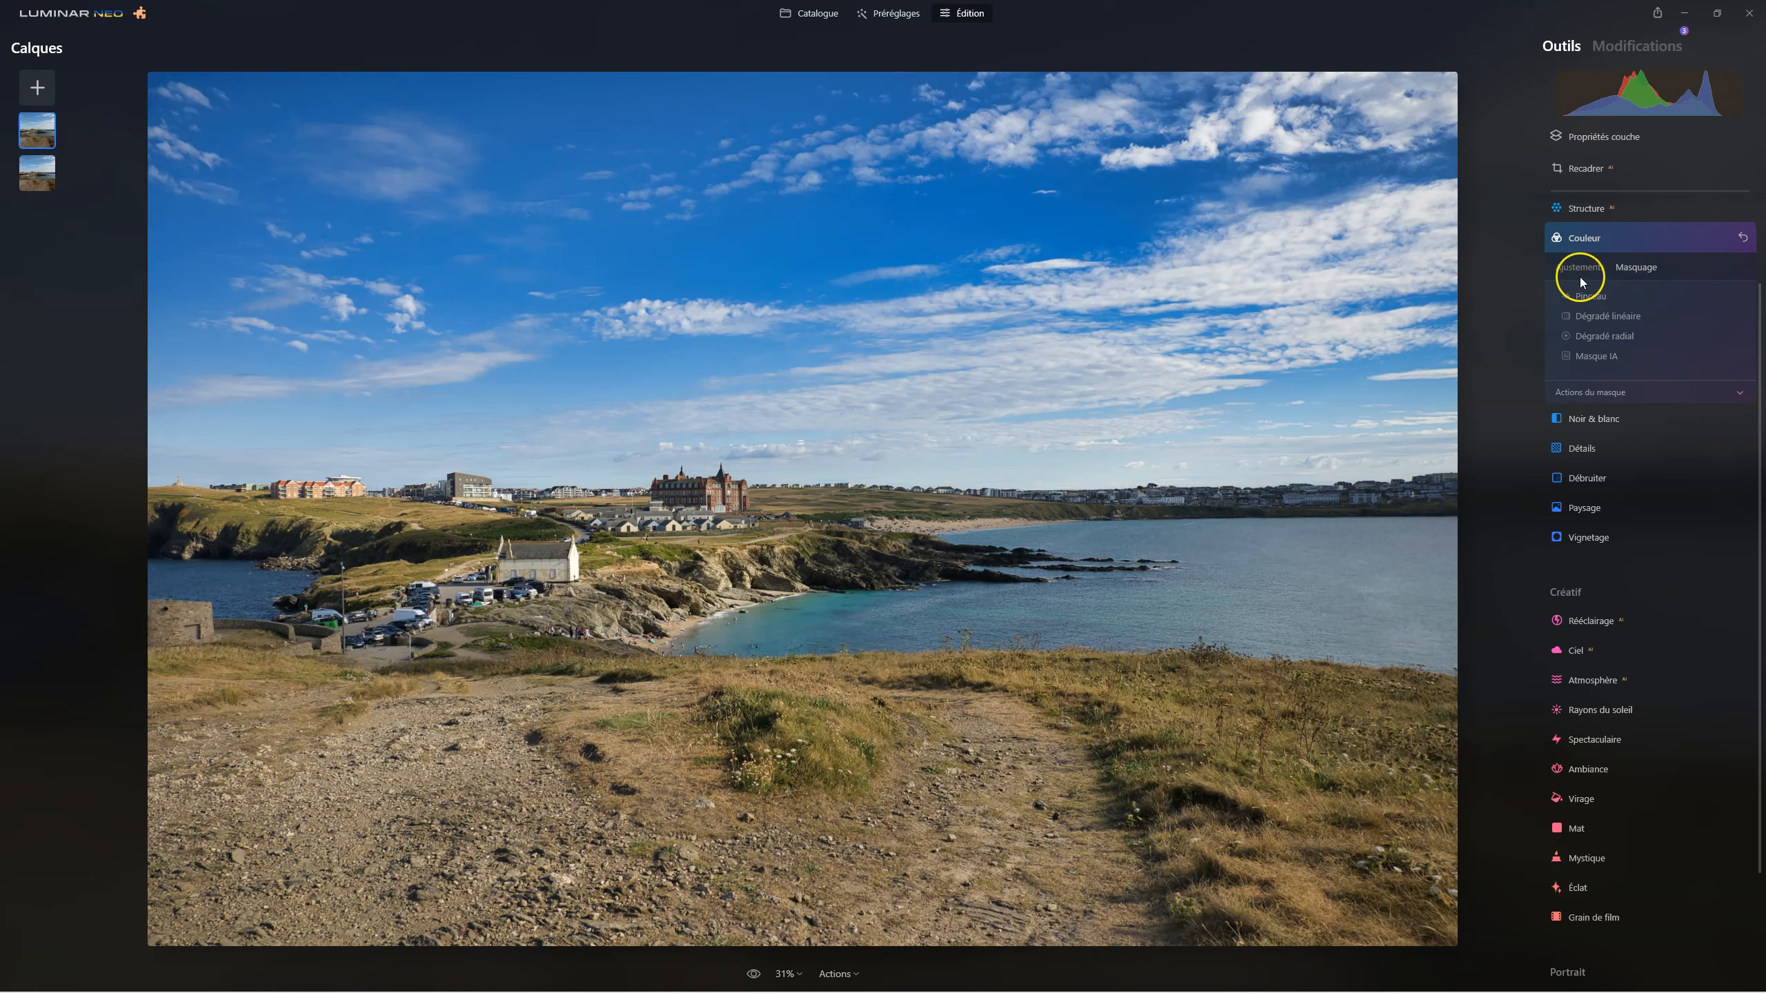
Set the Bleu saturation to -75 in the HSL adjustments of the Couleur tool.
left_click(1580, 268)
left_click(1563, 408)
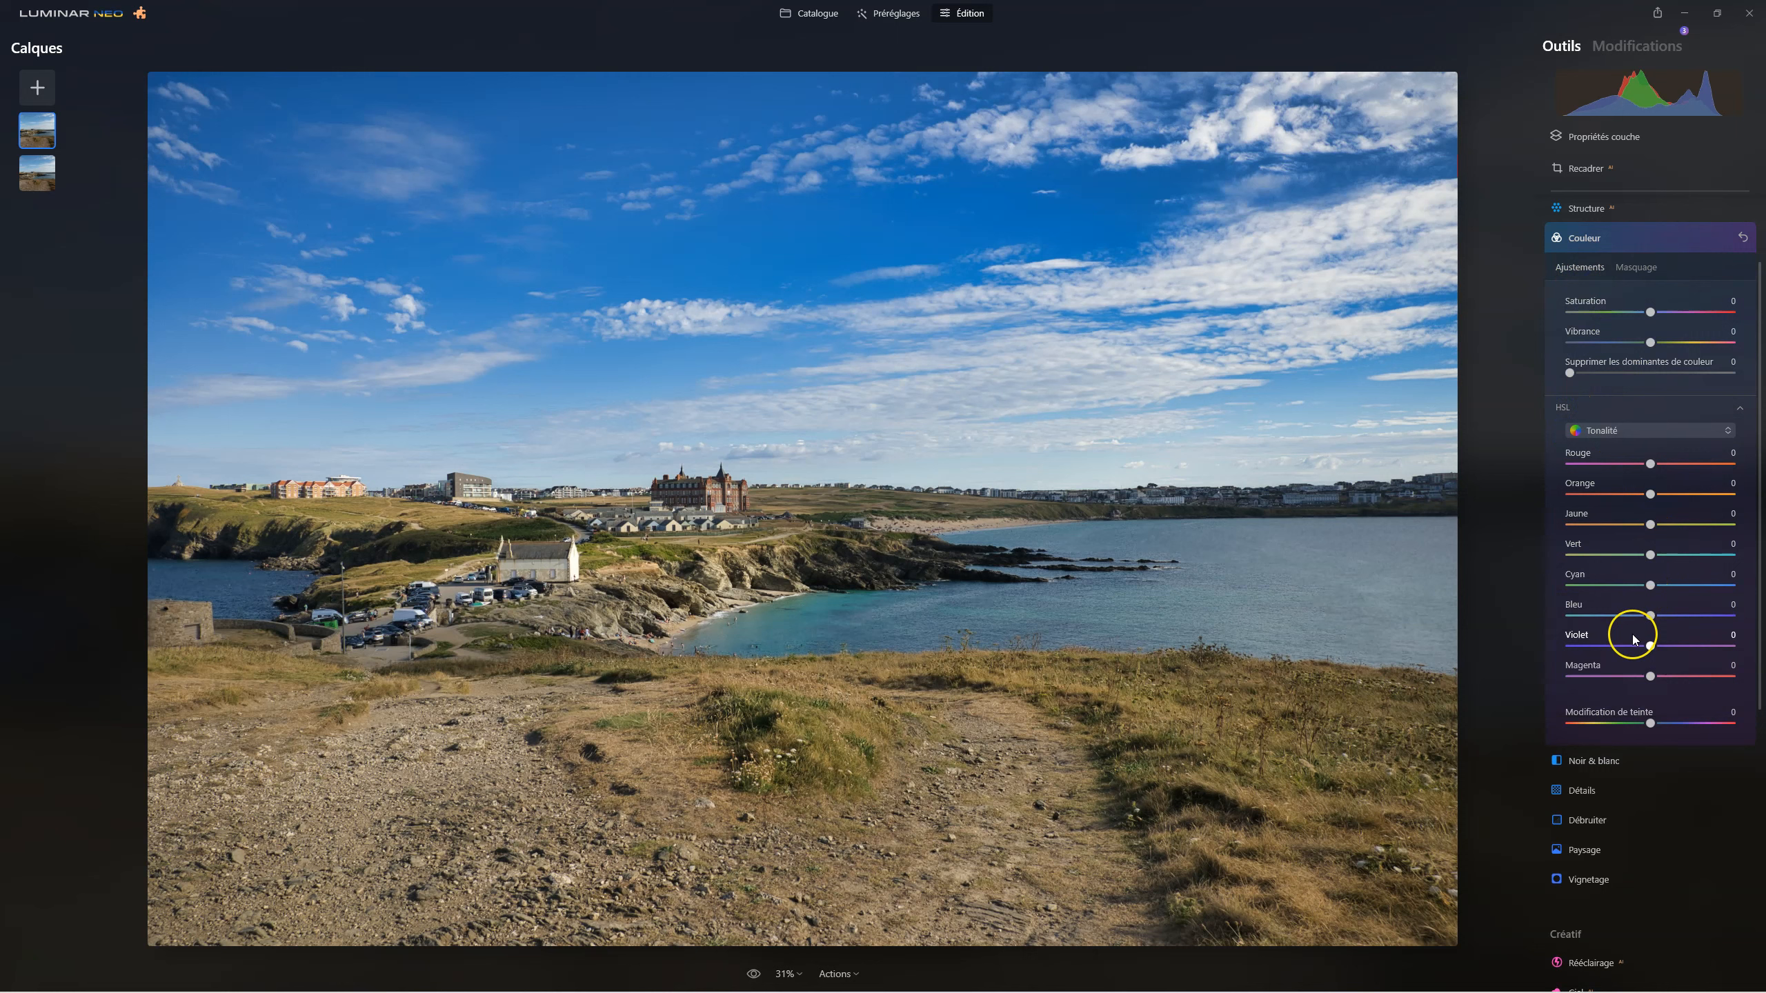
left_click(1617, 432)
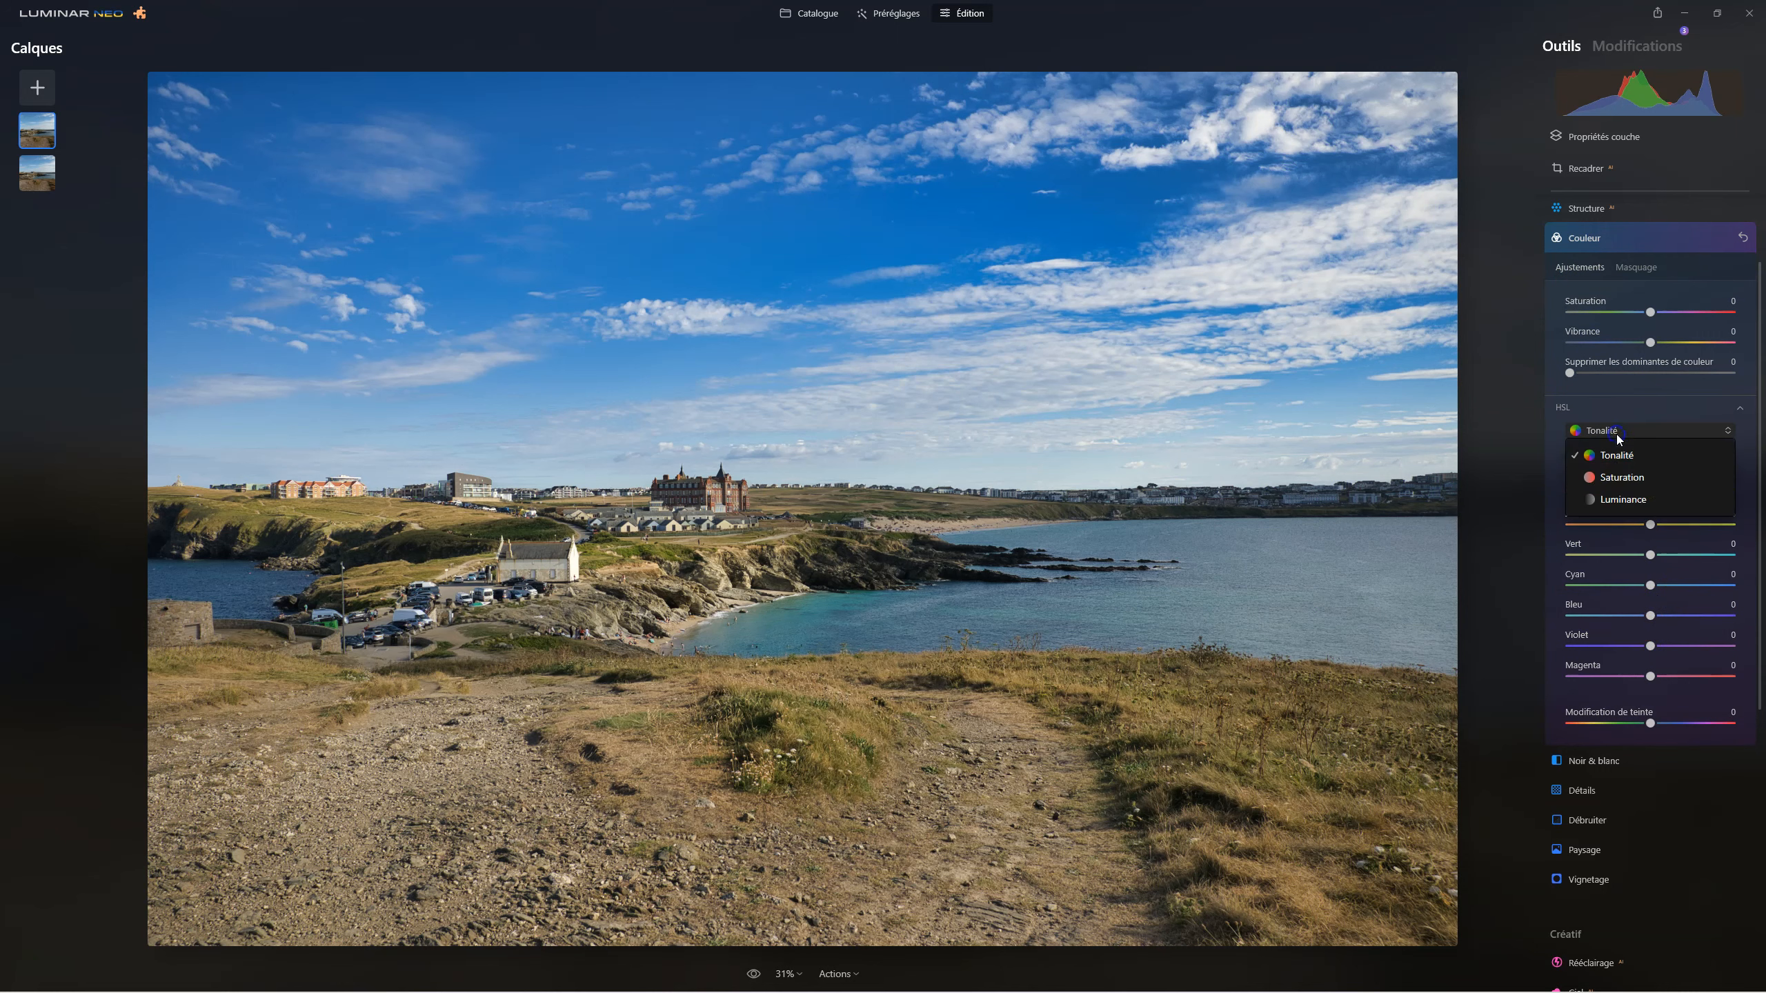
left_click(1614, 480)
left_click_drag(1651, 617, 1574, 615)
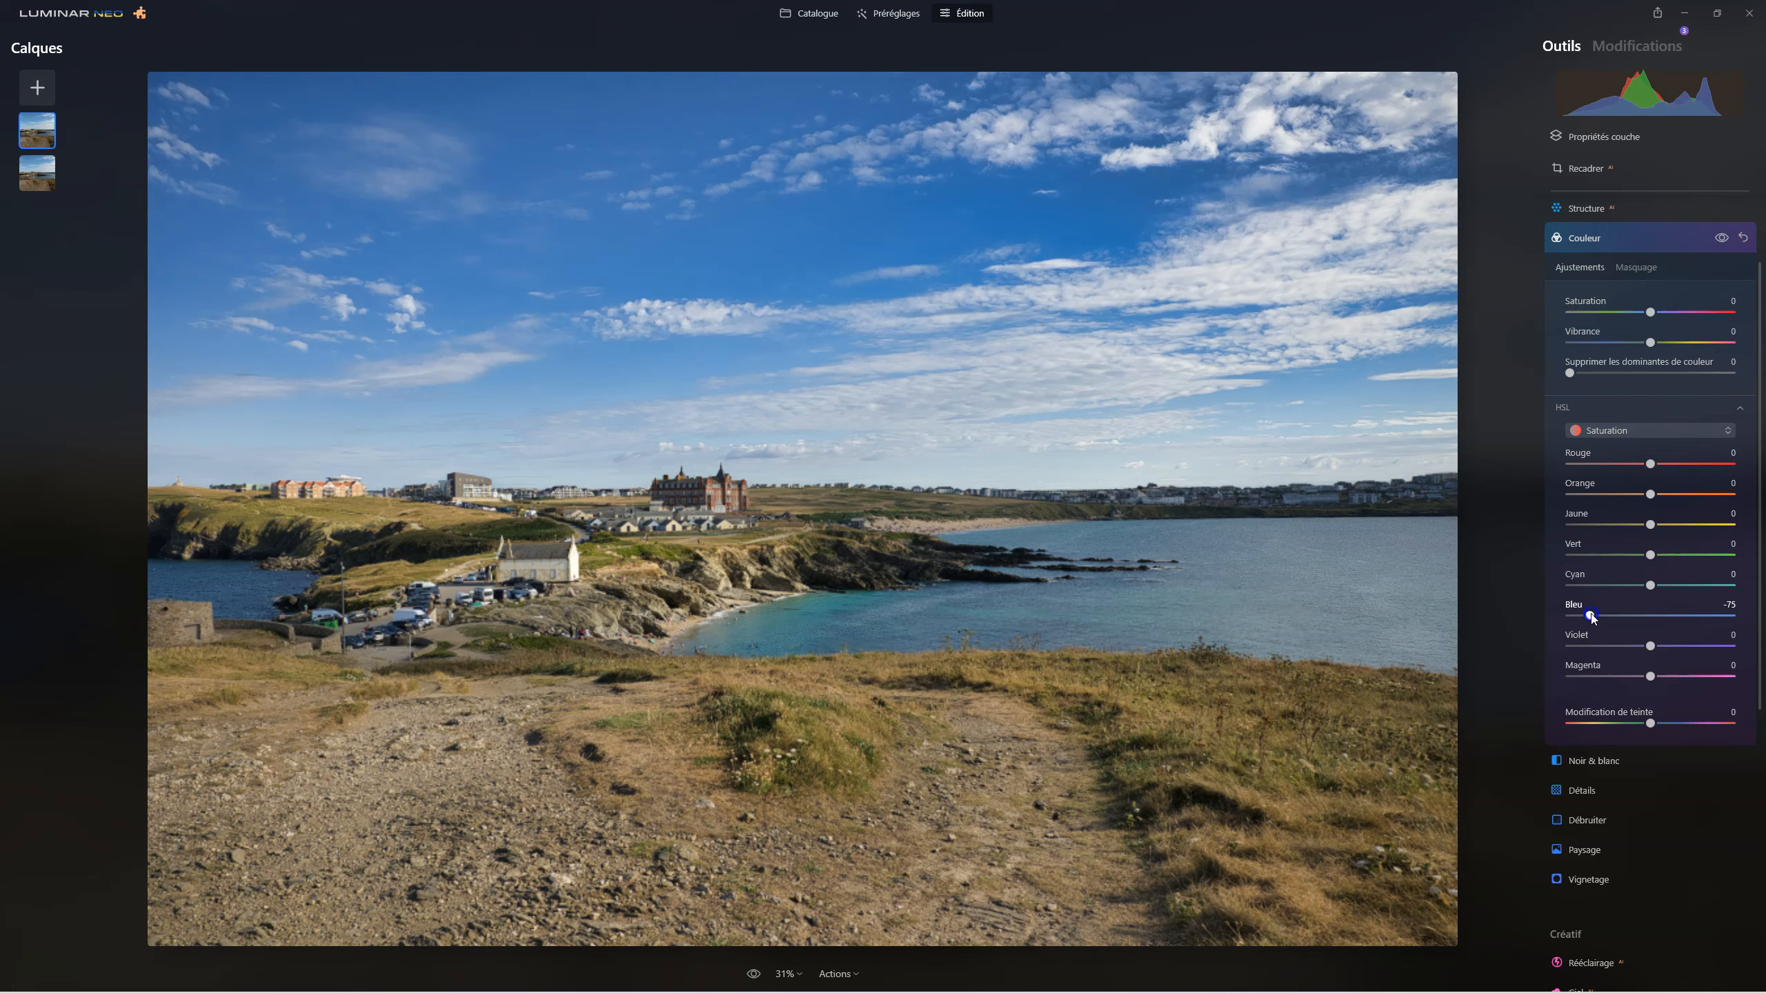
Preview the sky without the Couleur adjustment, close the tool, and compare the whole edit with the original photo.
left_click(1717, 239)
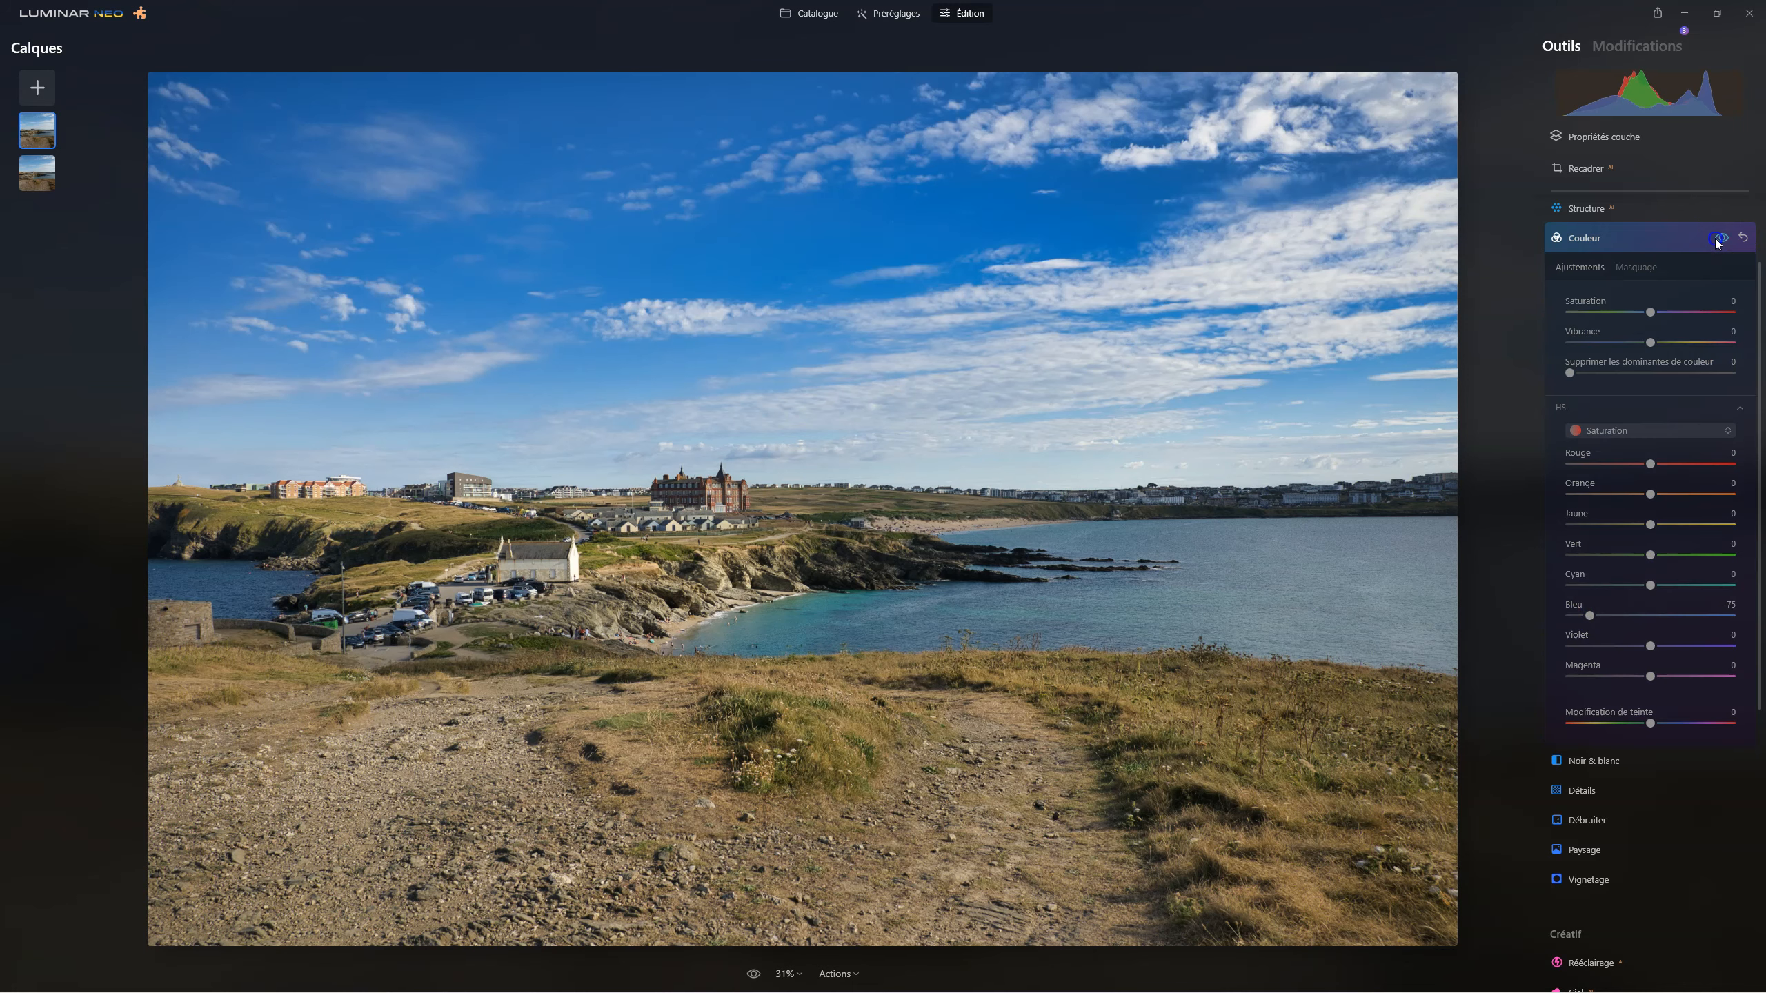
left_click(1716, 239)
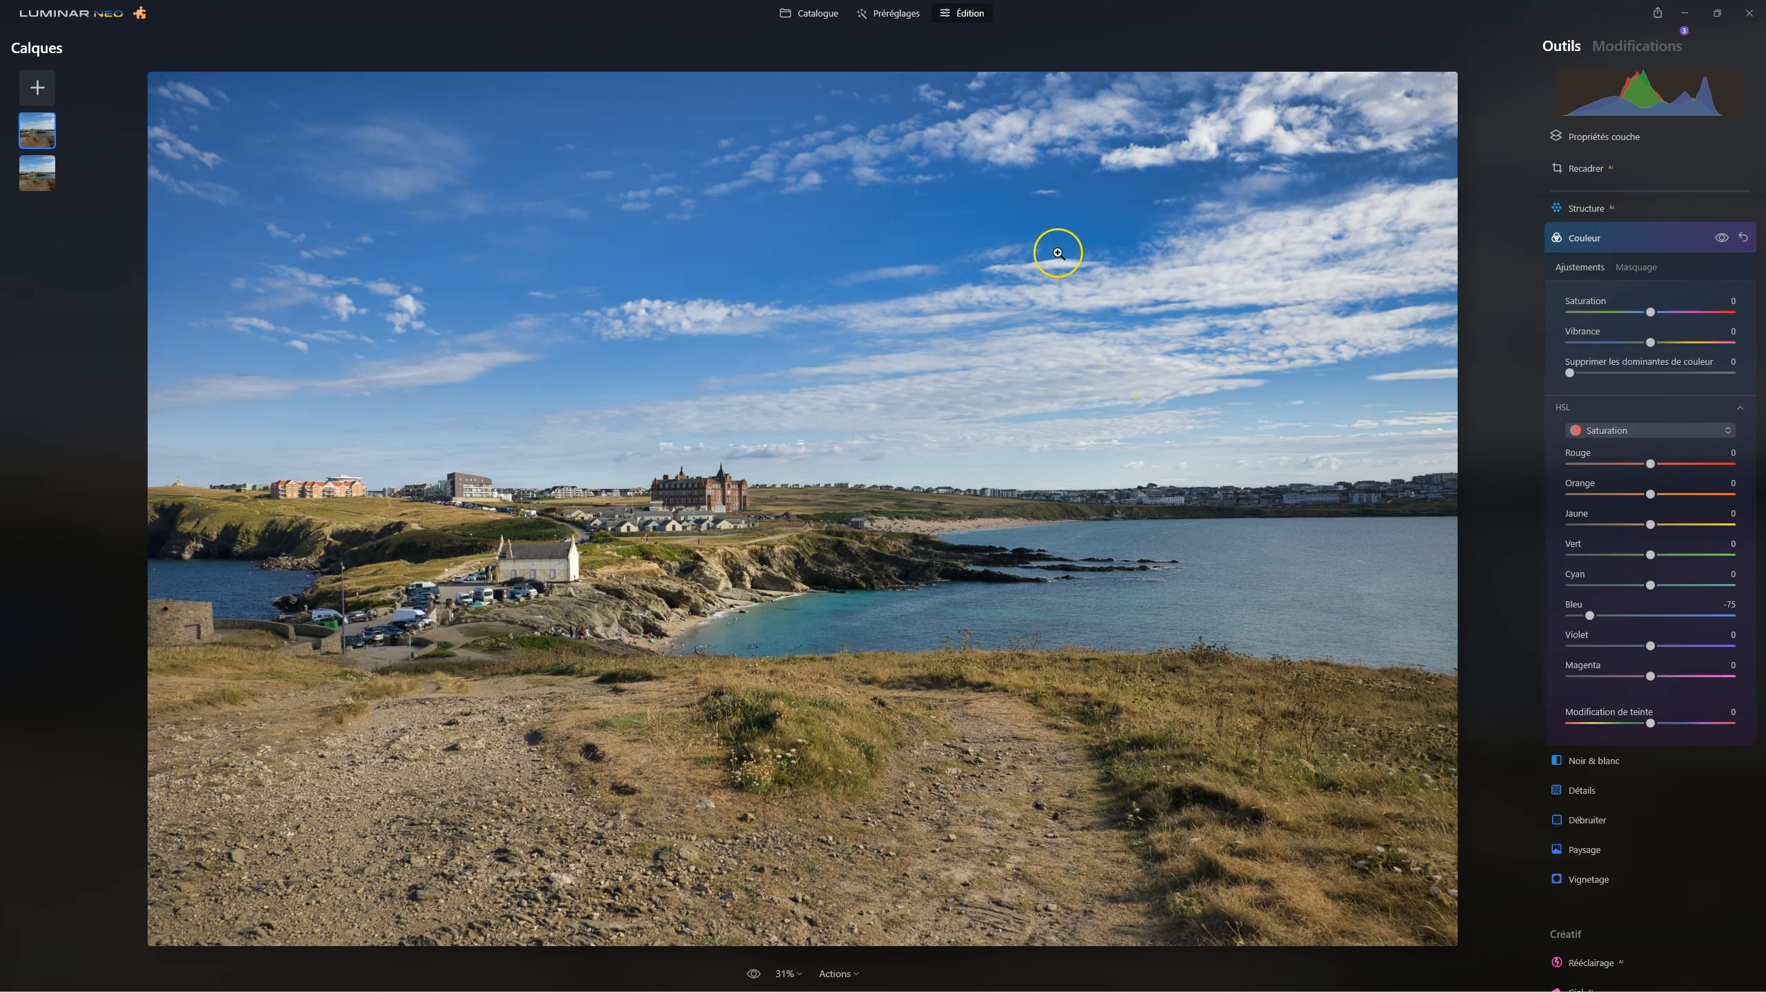
left_click(1575, 240)
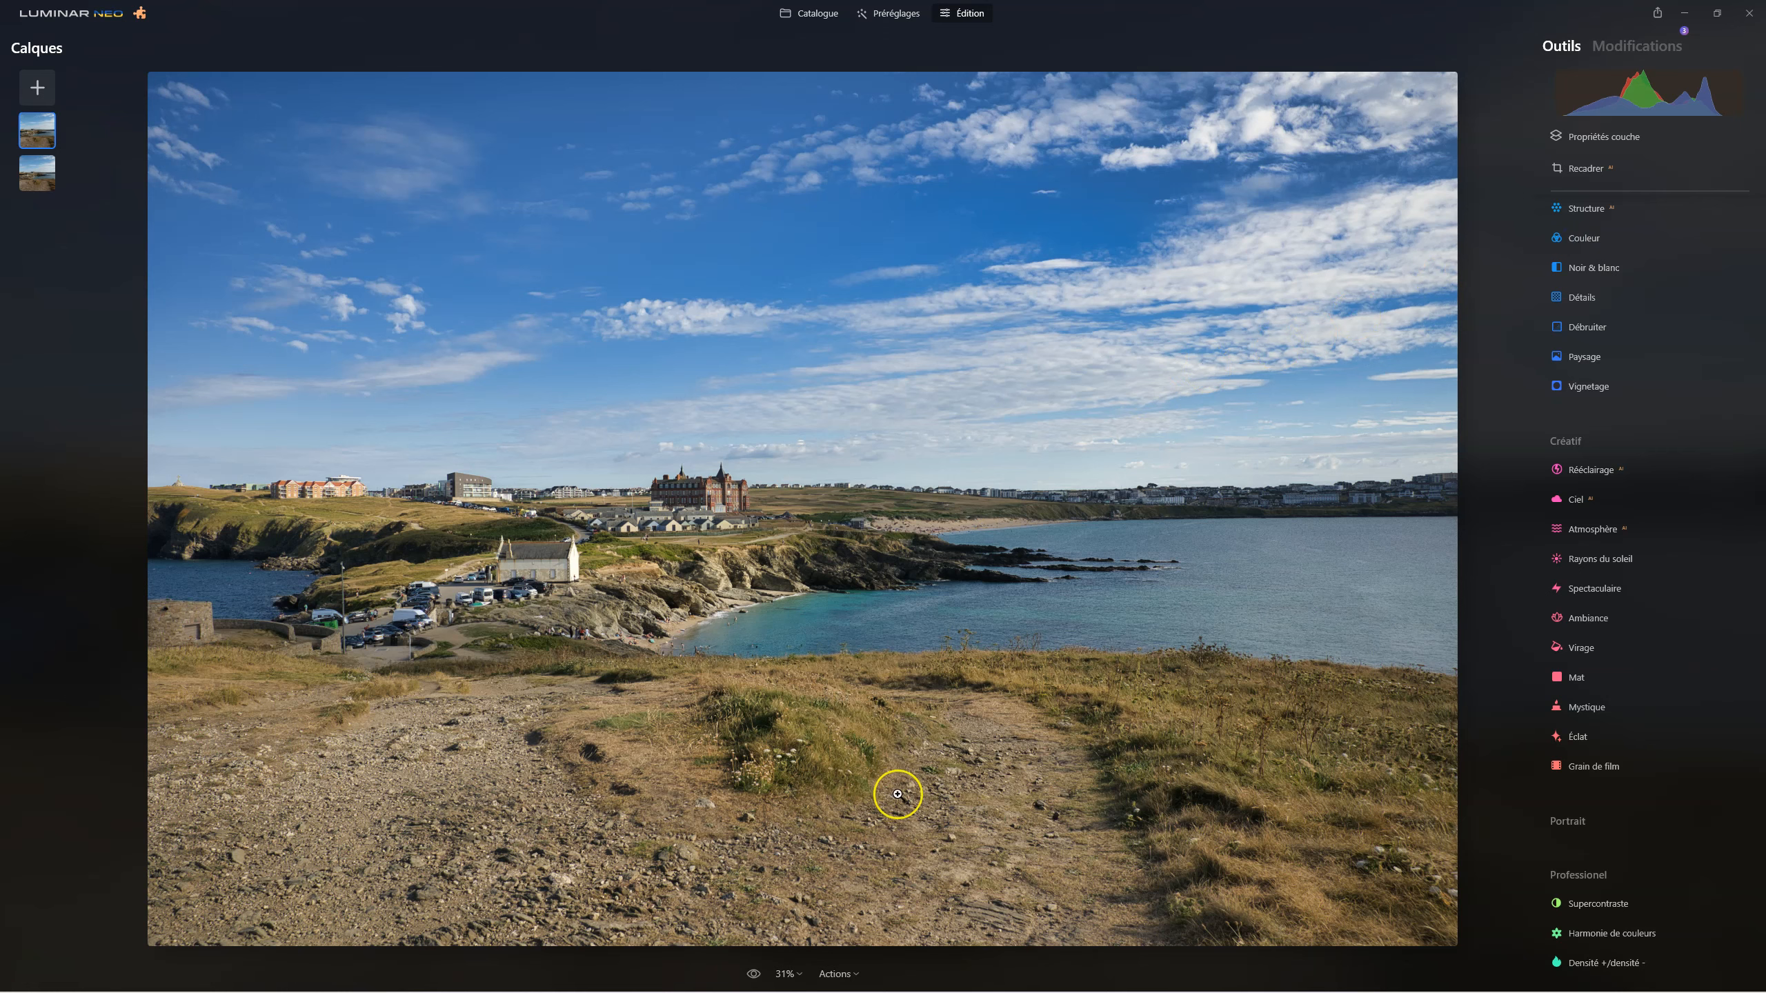
left_click(755, 975)
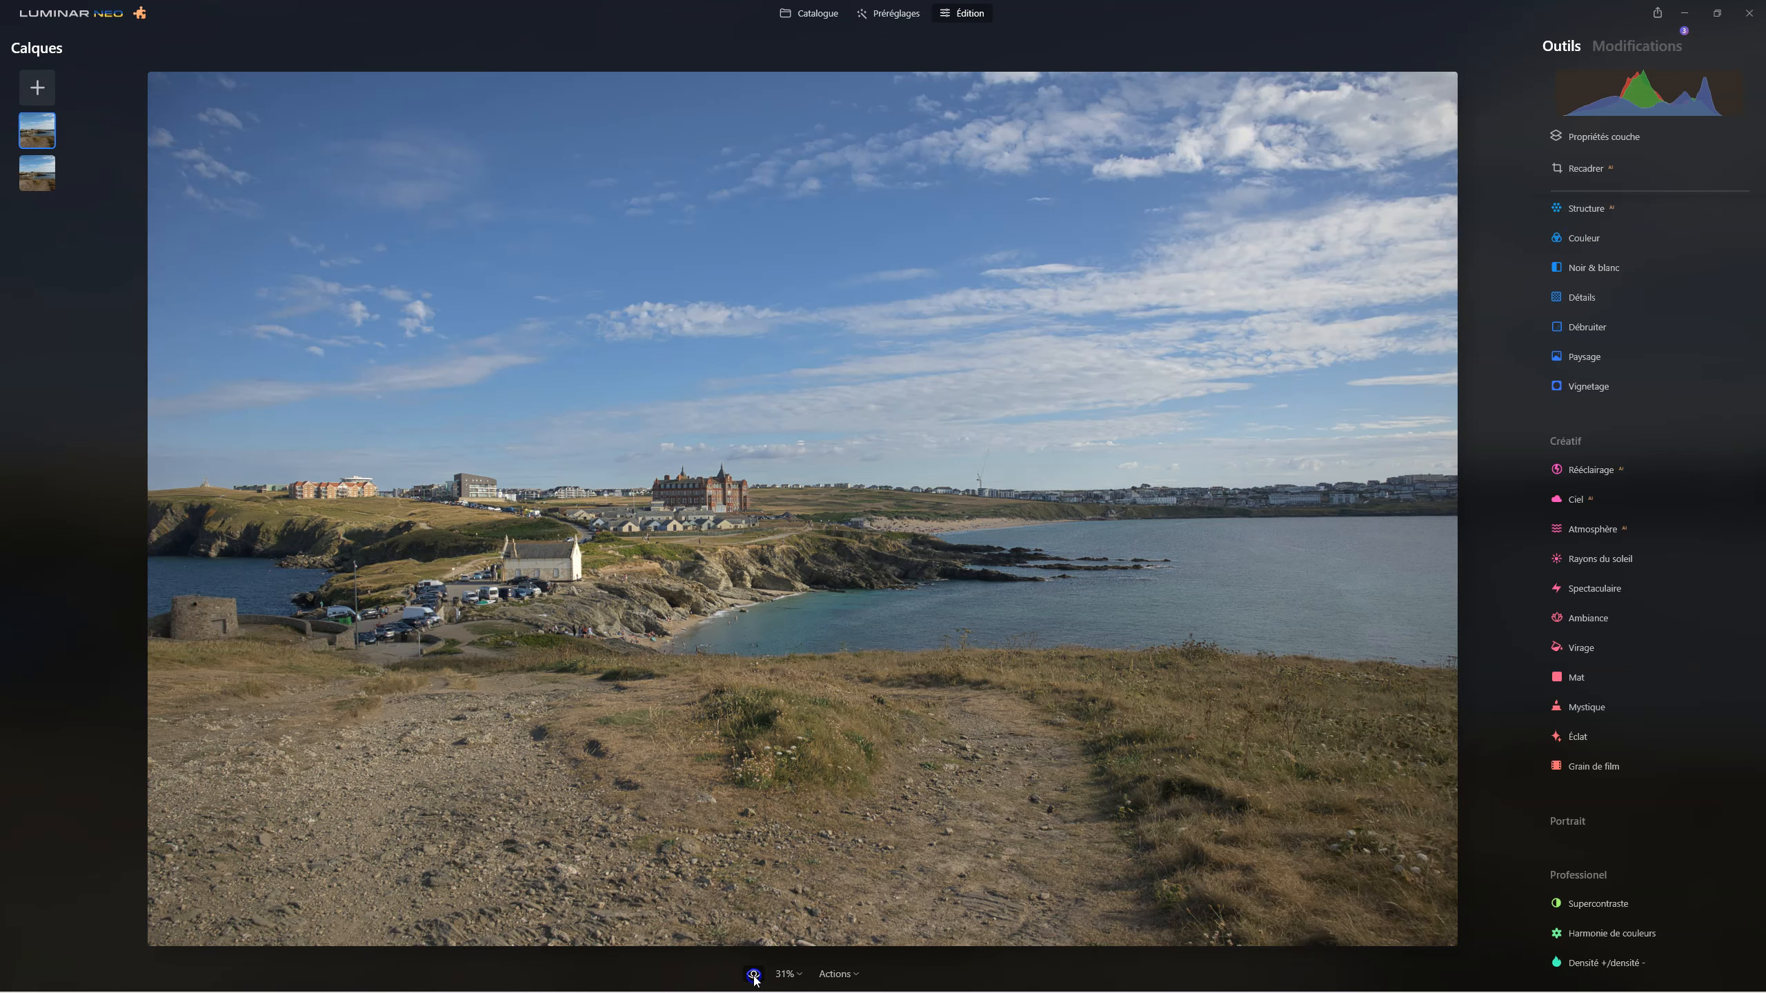
left_click(755, 975)
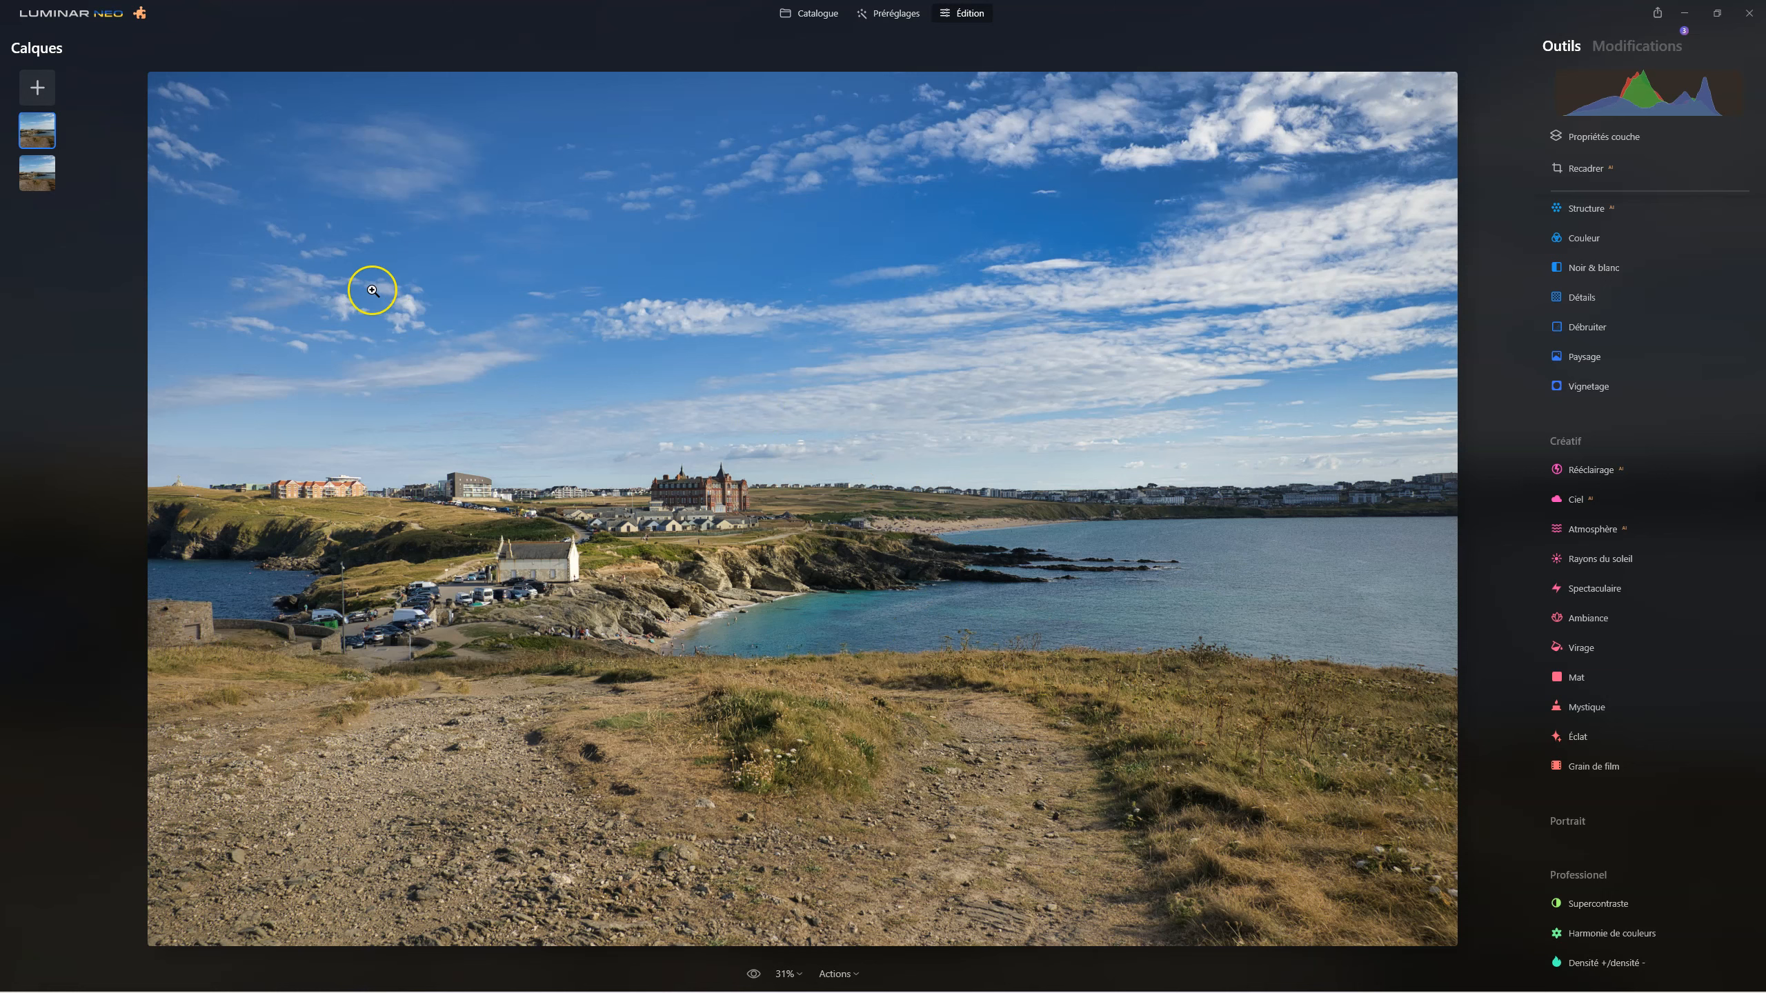
Hide the duplicated layer and show it again to check its effect with the desaturated sky.
right_click(37, 132)
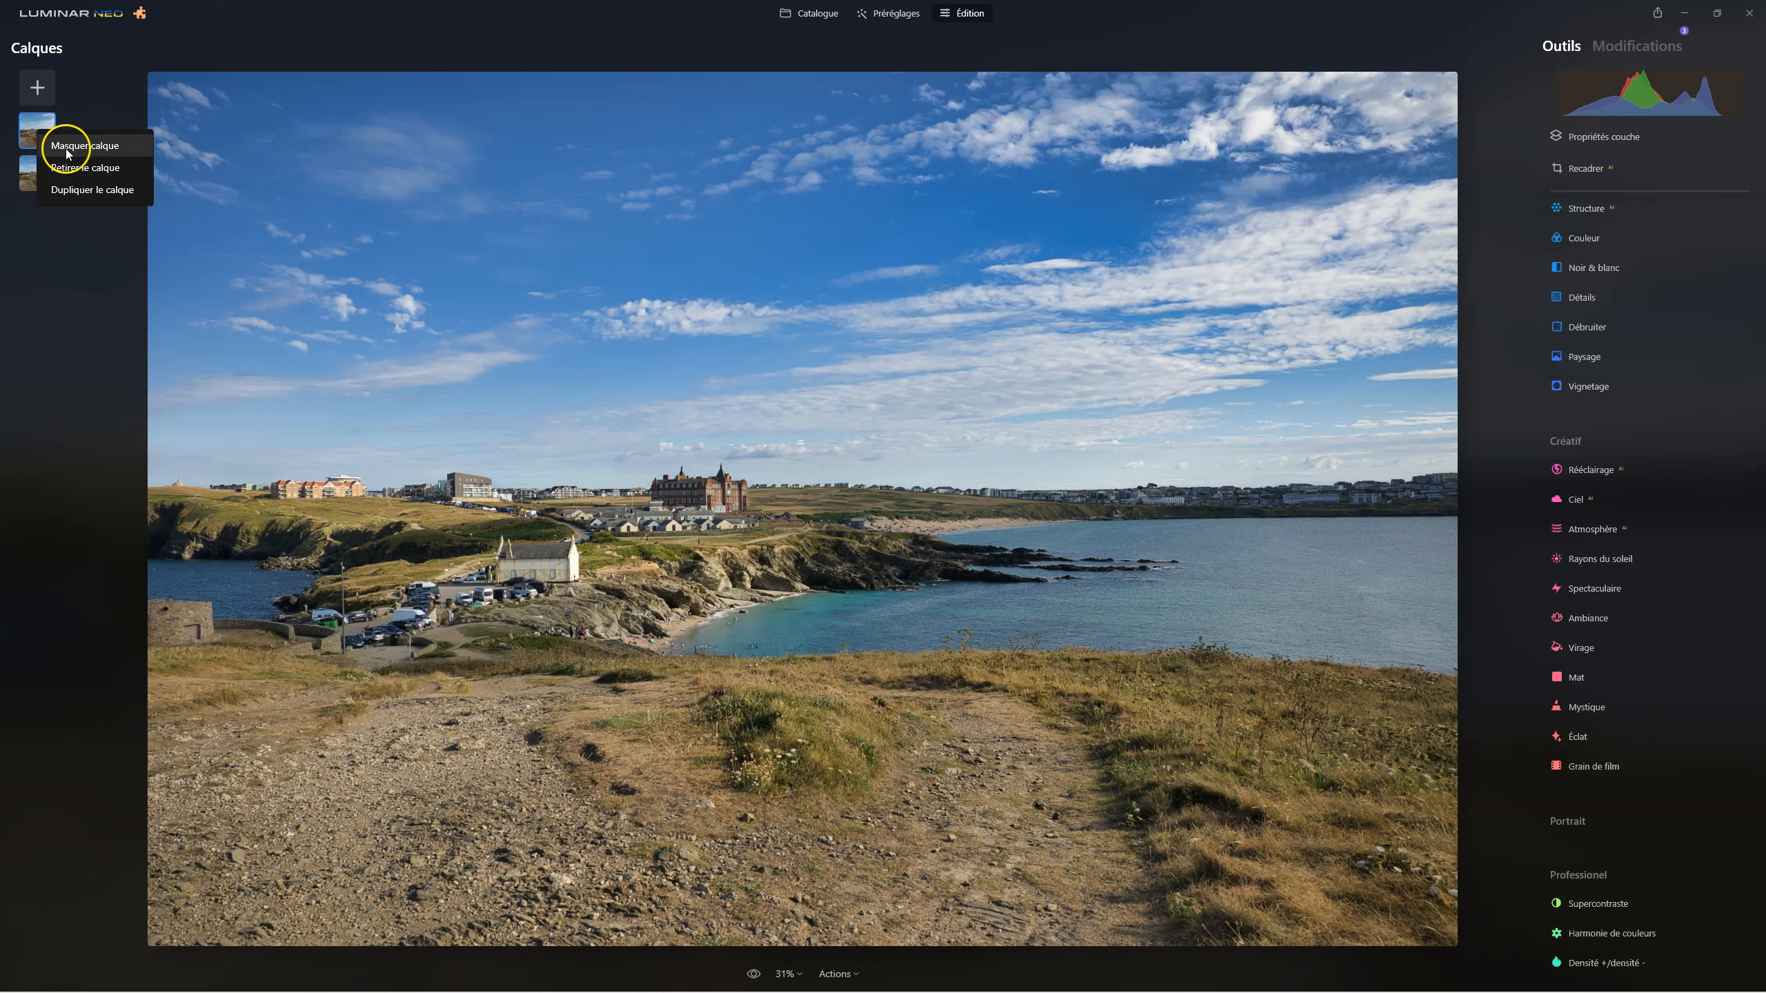
left_click(67, 146)
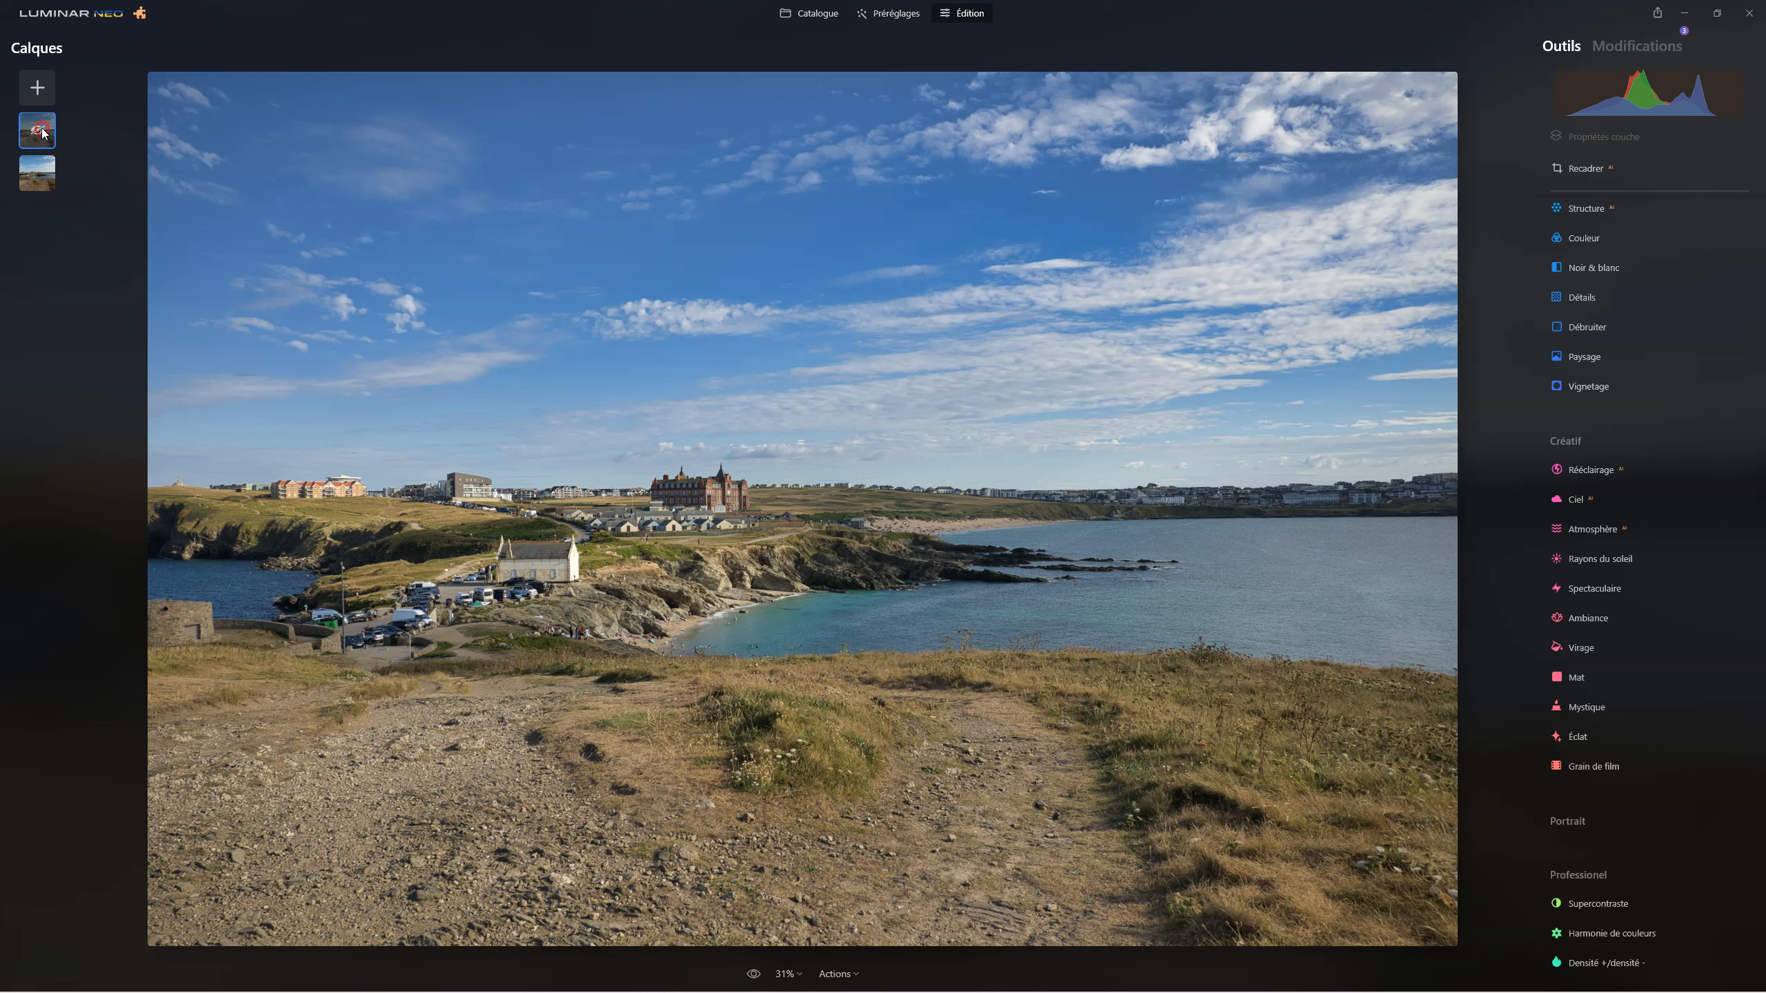
right_click(41, 131)
left_click(62, 142)
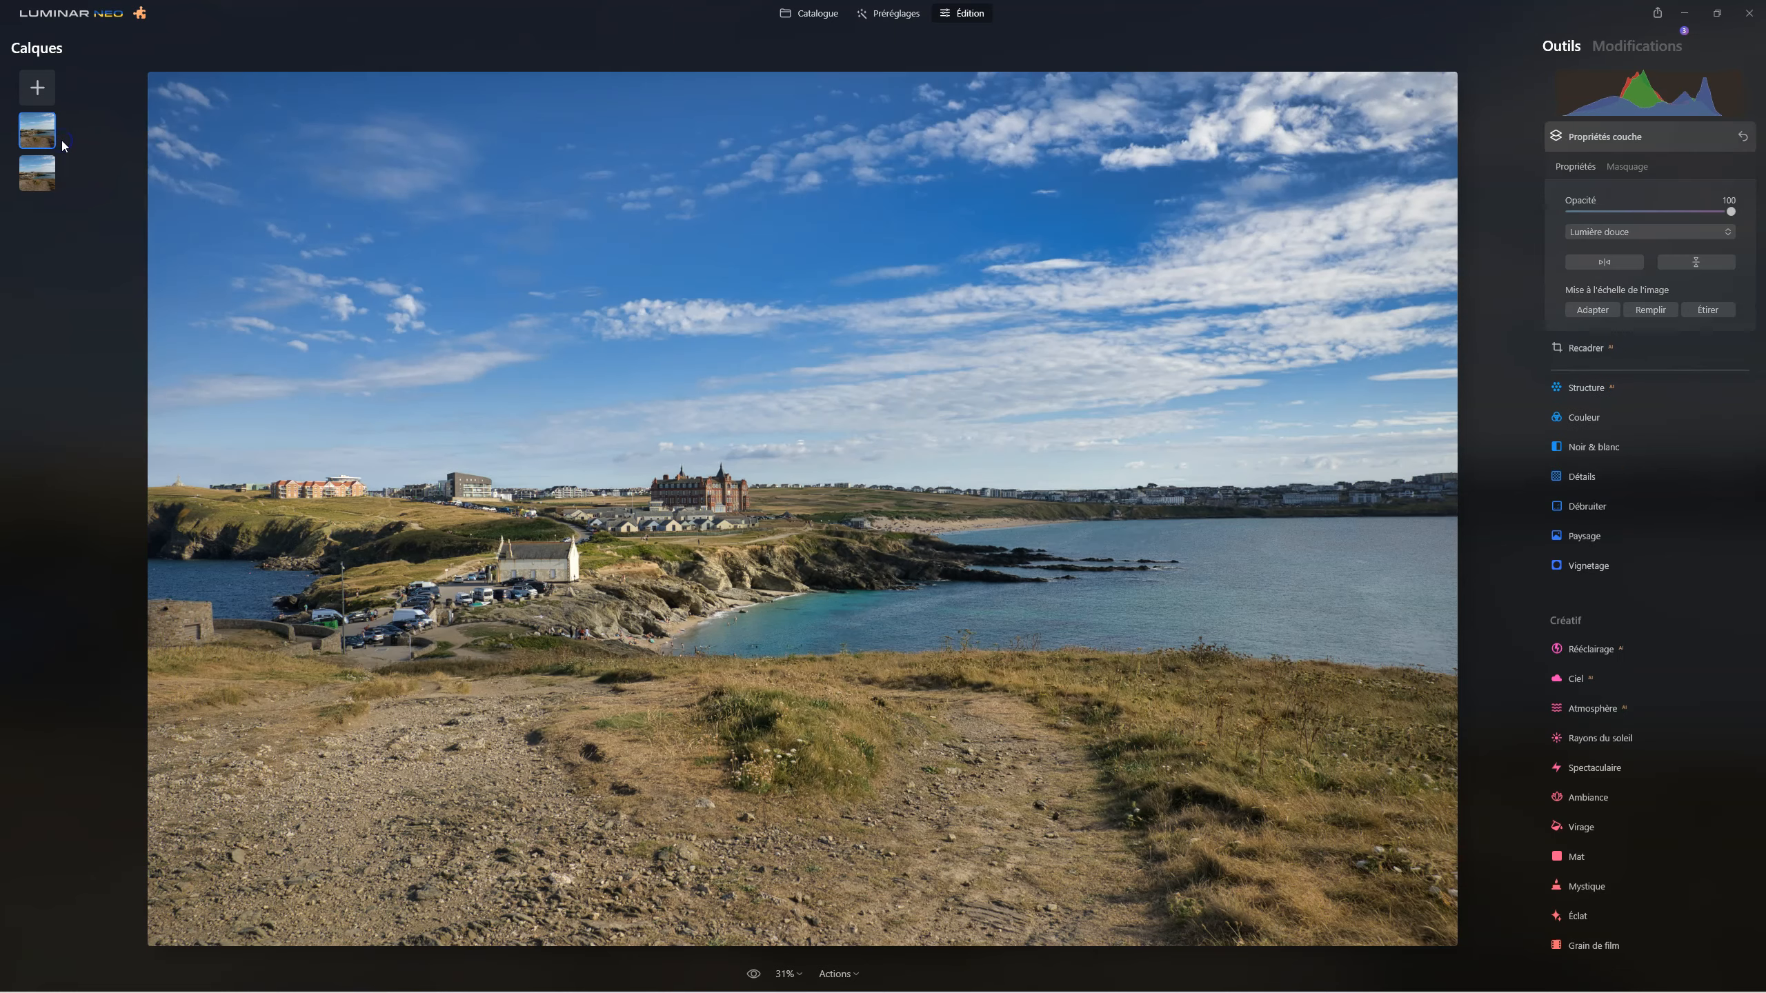
left_click(67, 167)
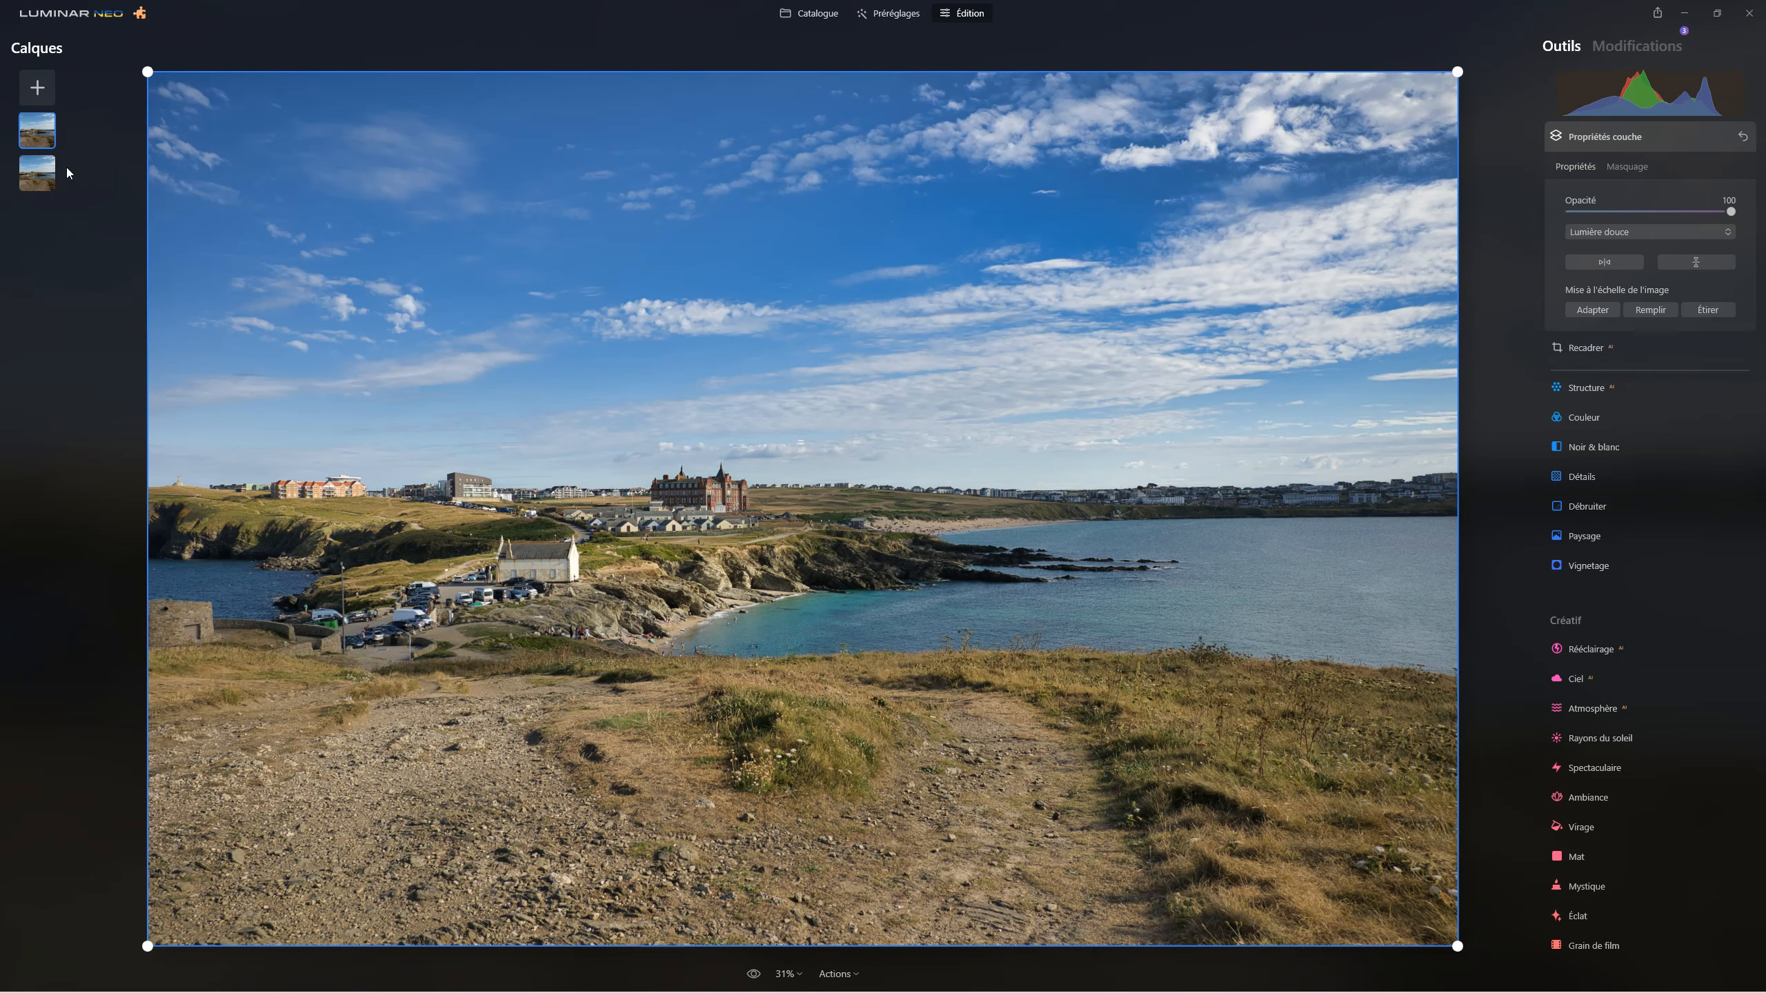
left_click(1134, 426)
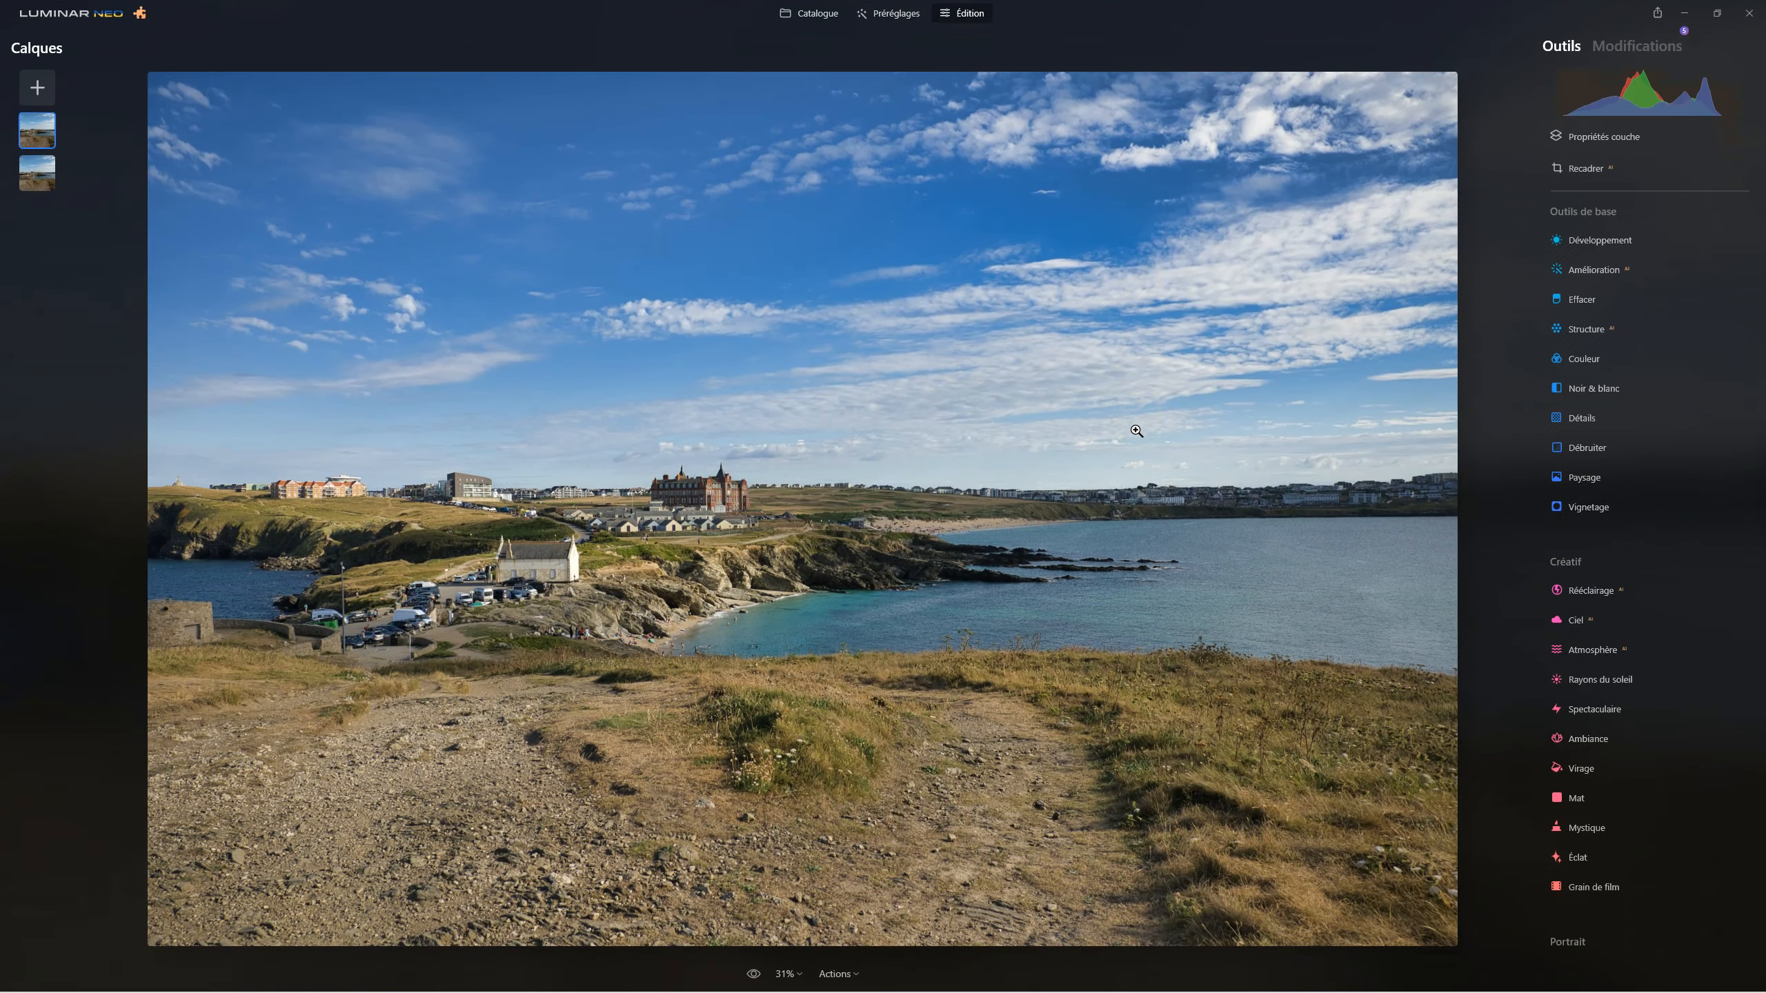
left_click(861, 941)
Switch repeatedly between the original photo and the final edit to compare them.
left_click(753, 974)
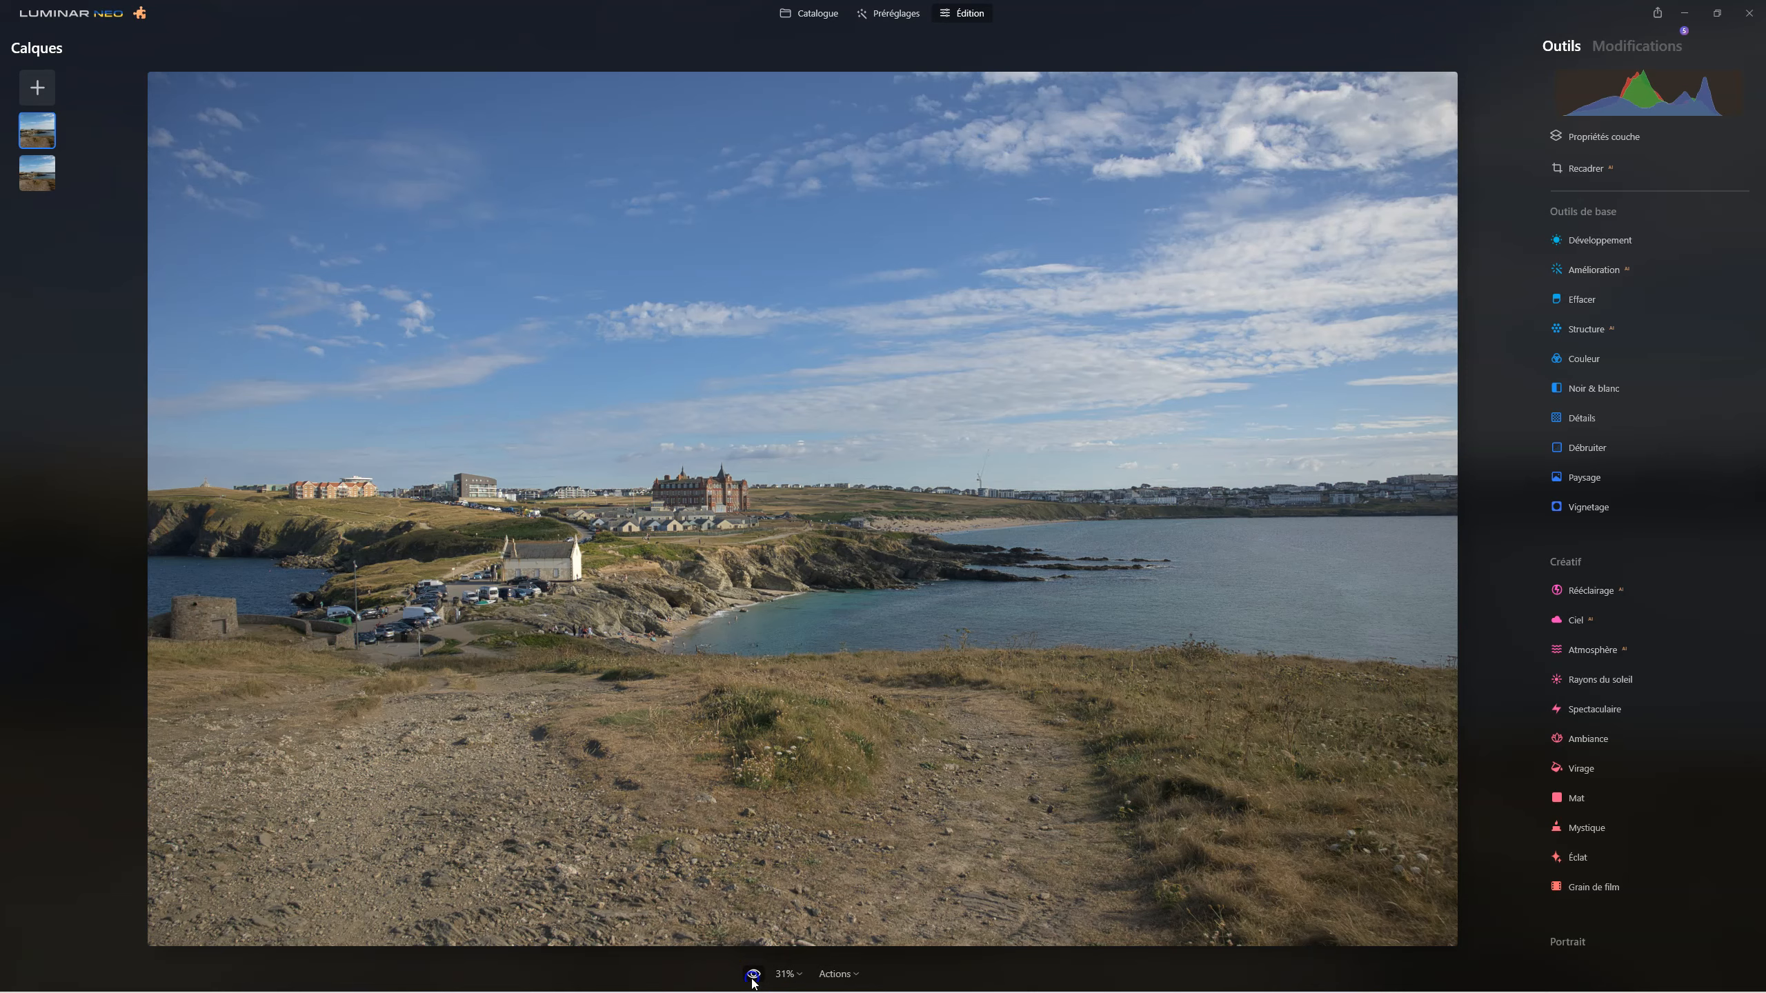
left_click(754, 975)
left_click(754, 977)
left_click(753, 978)
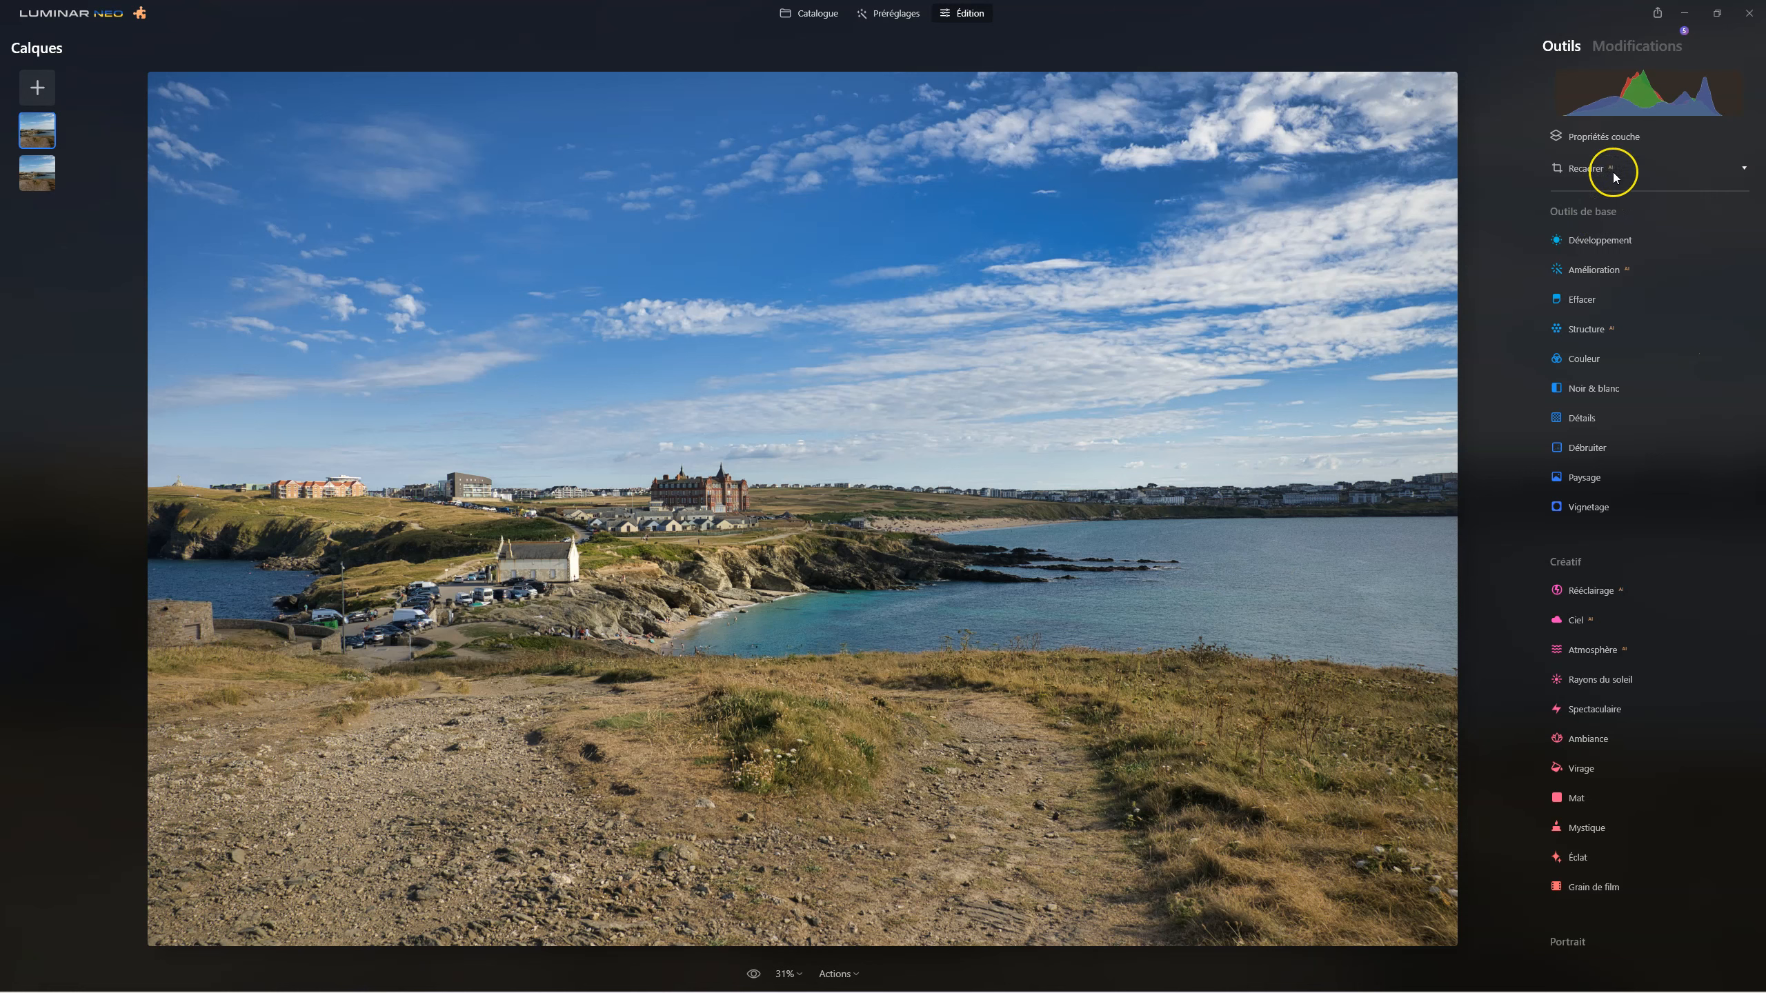
Display the duplicated layer's mask overlay to review the masked areas, and hide it again.
left_click(1609, 138)
left_click(1625, 167)
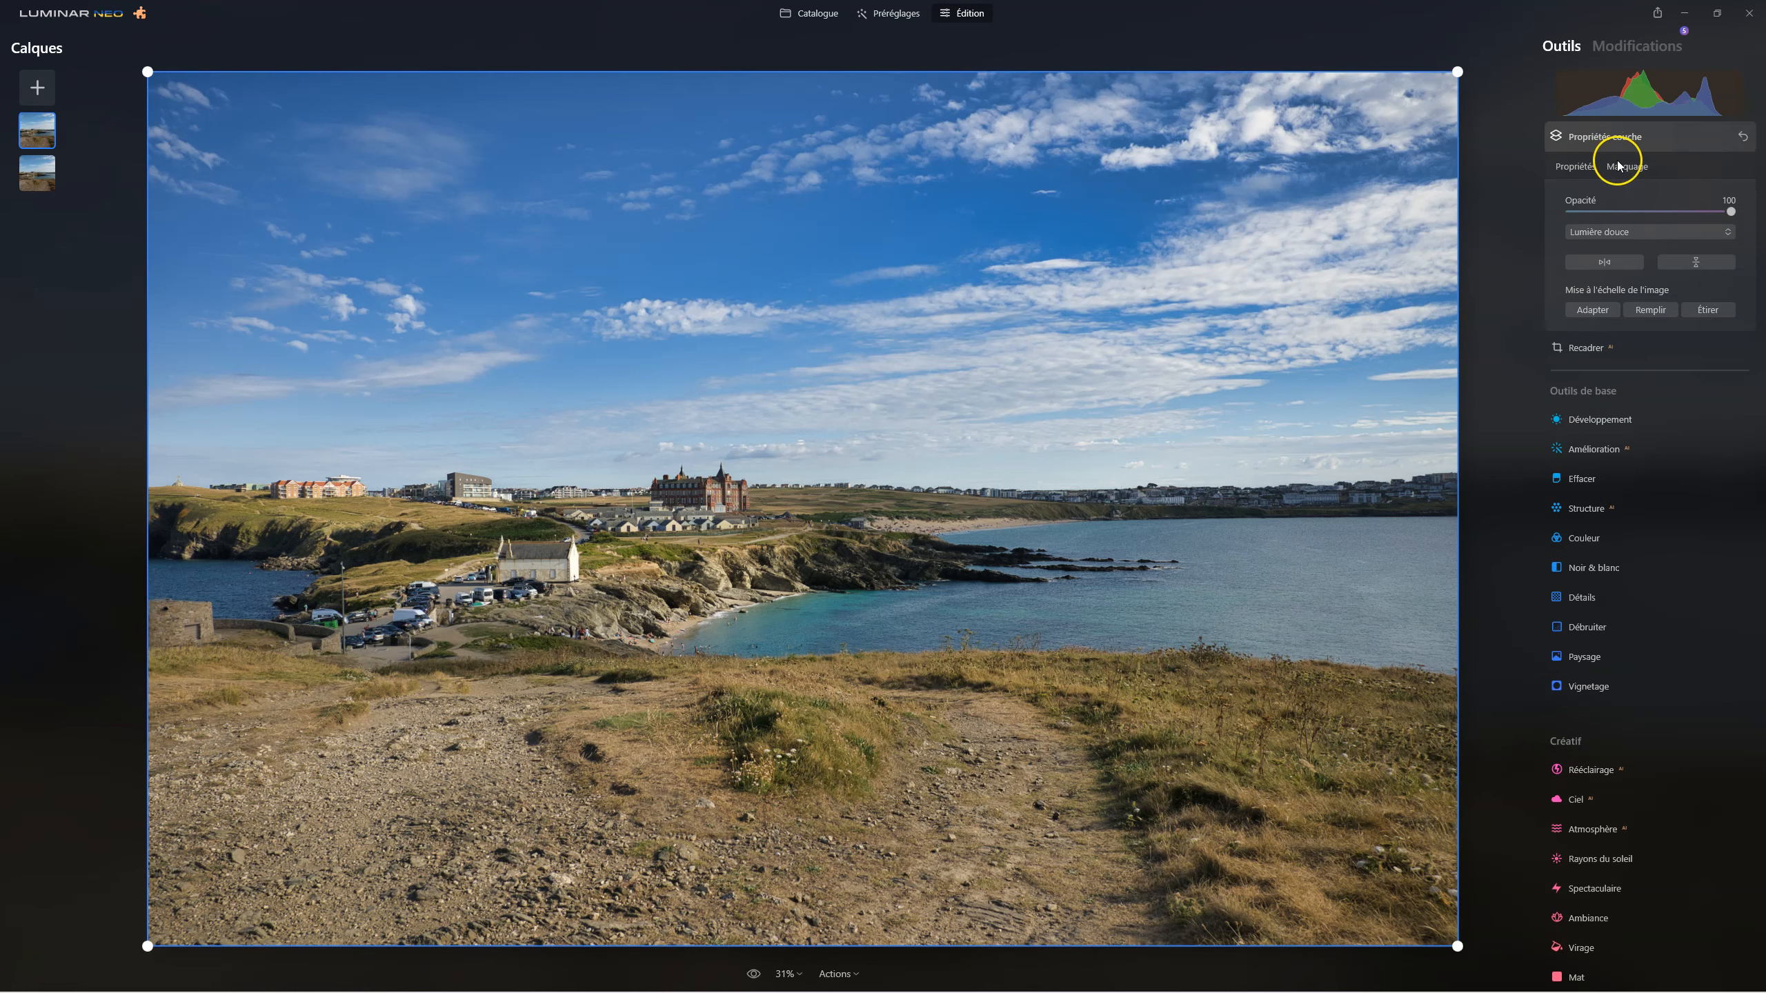
left_click(1697, 339)
left_click(1715, 353)
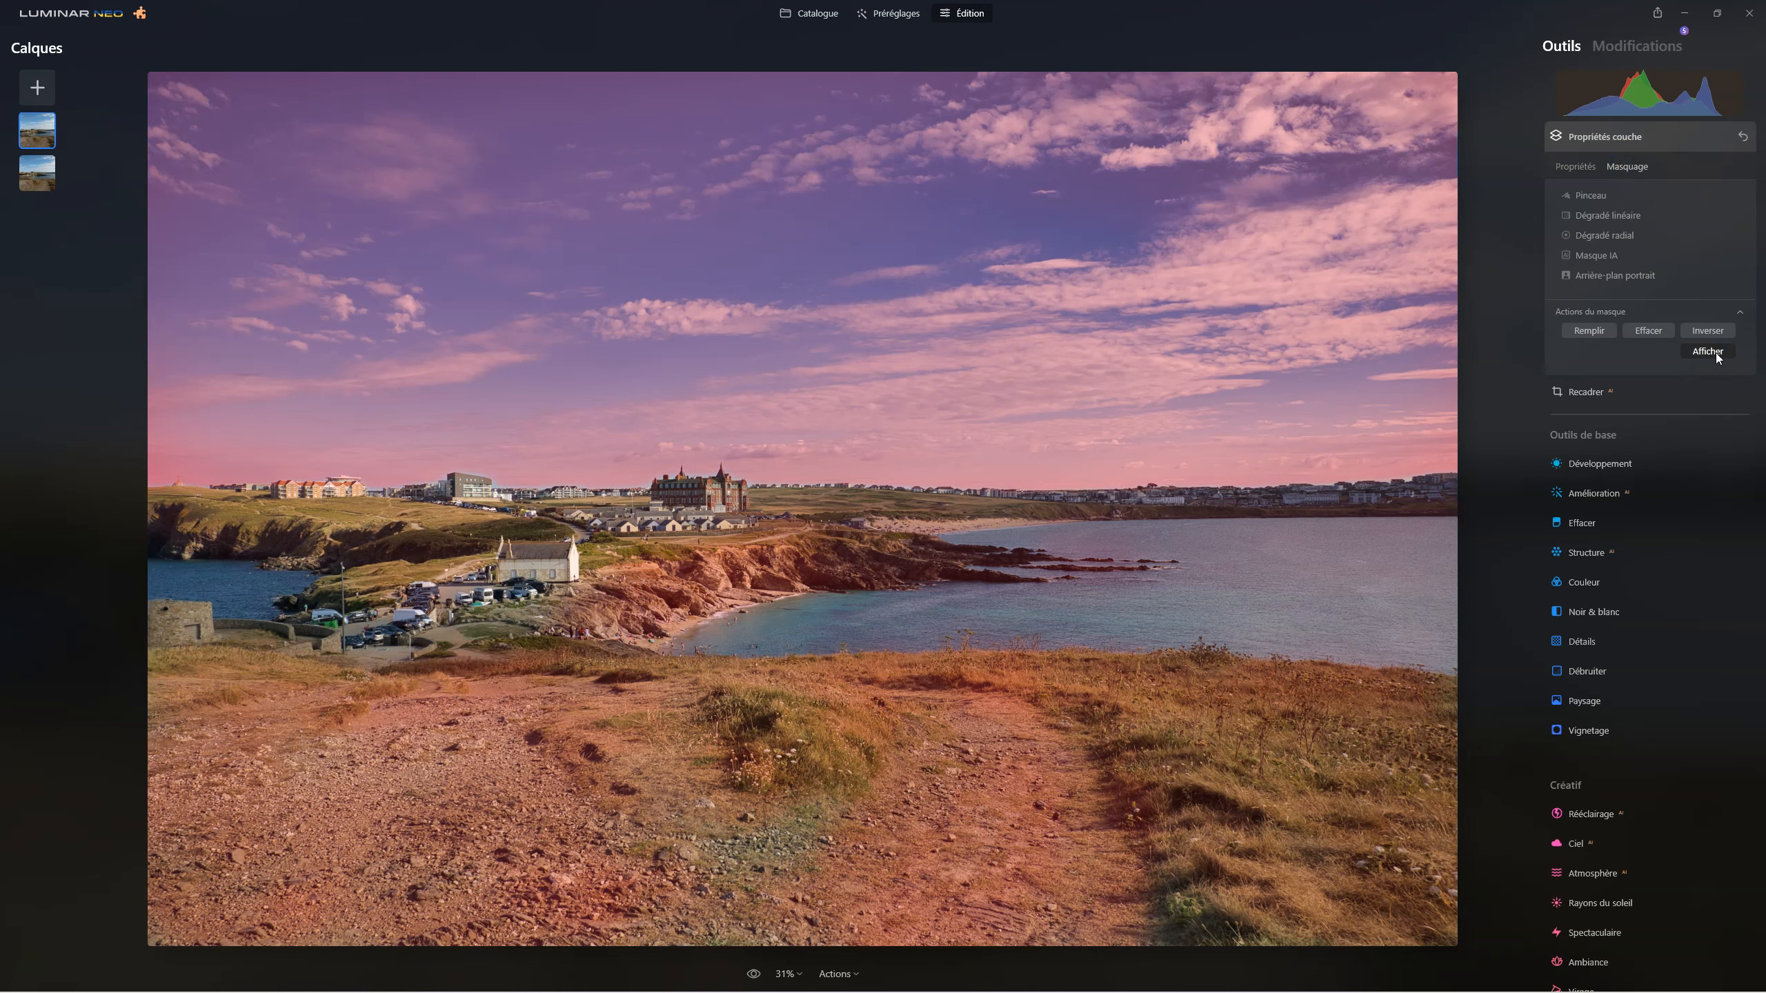
left_click(1714, 352)
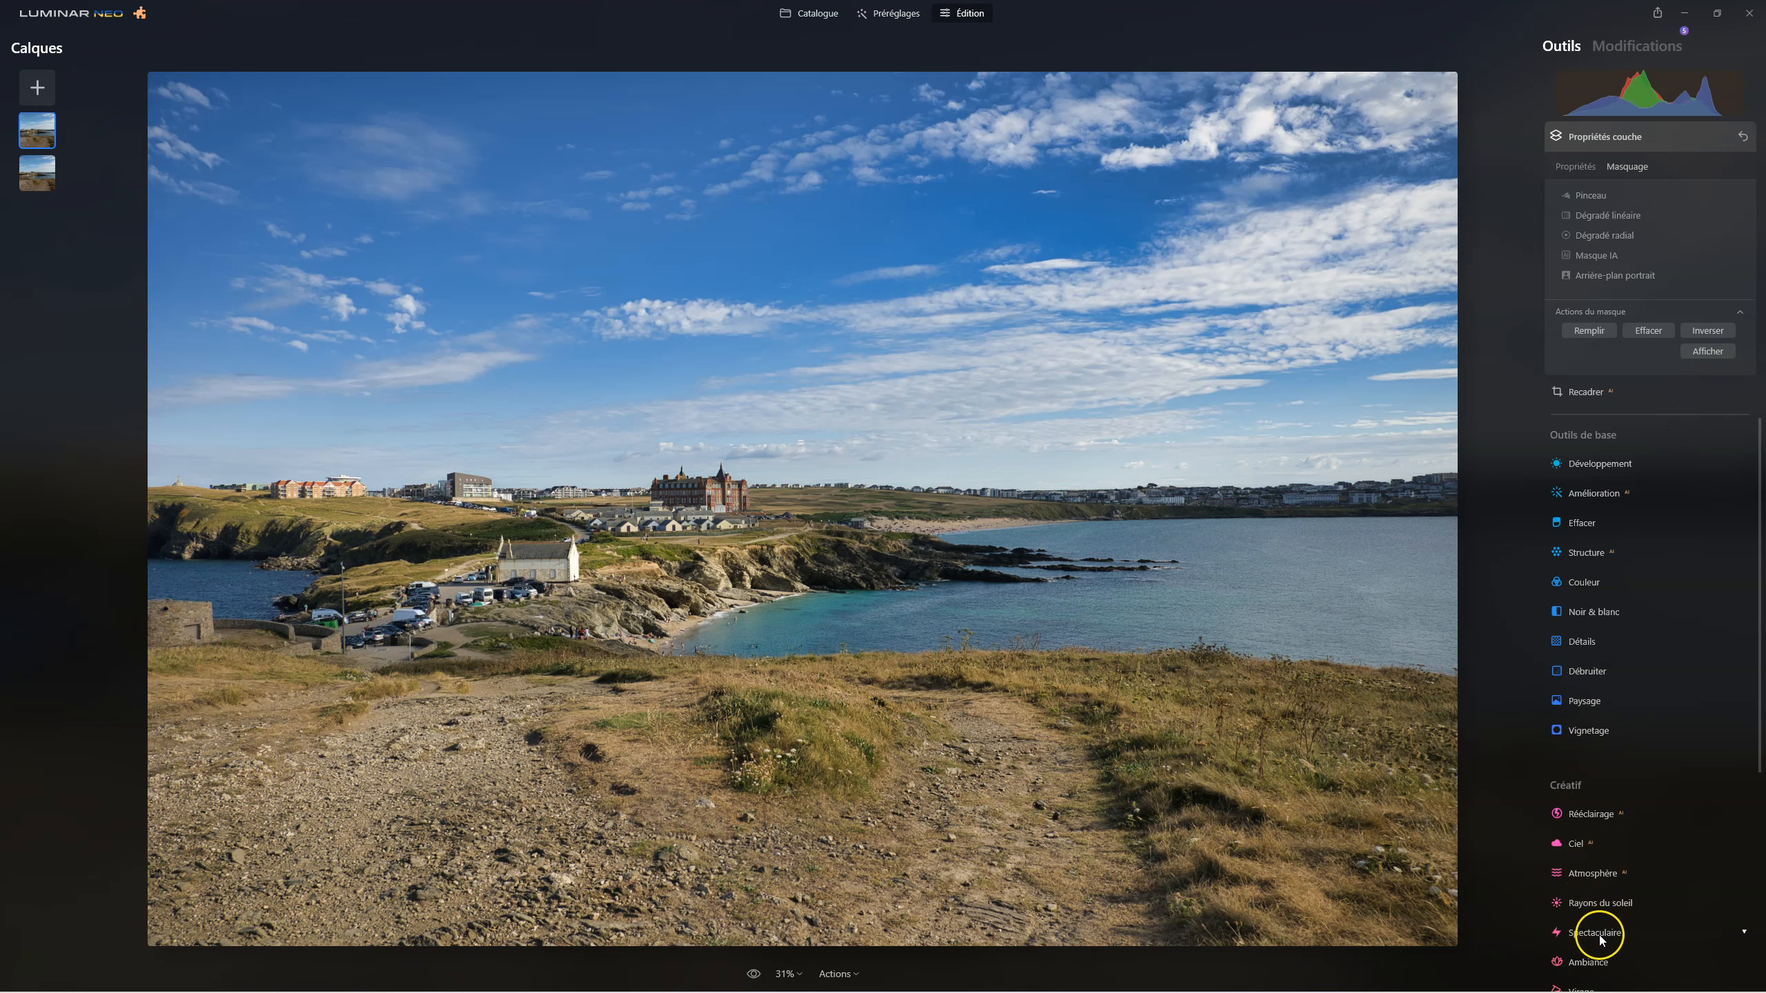
Increase the Quantité of the Mystique effect on the duplicated layer.
scroll(1594, 962, "down", 5)
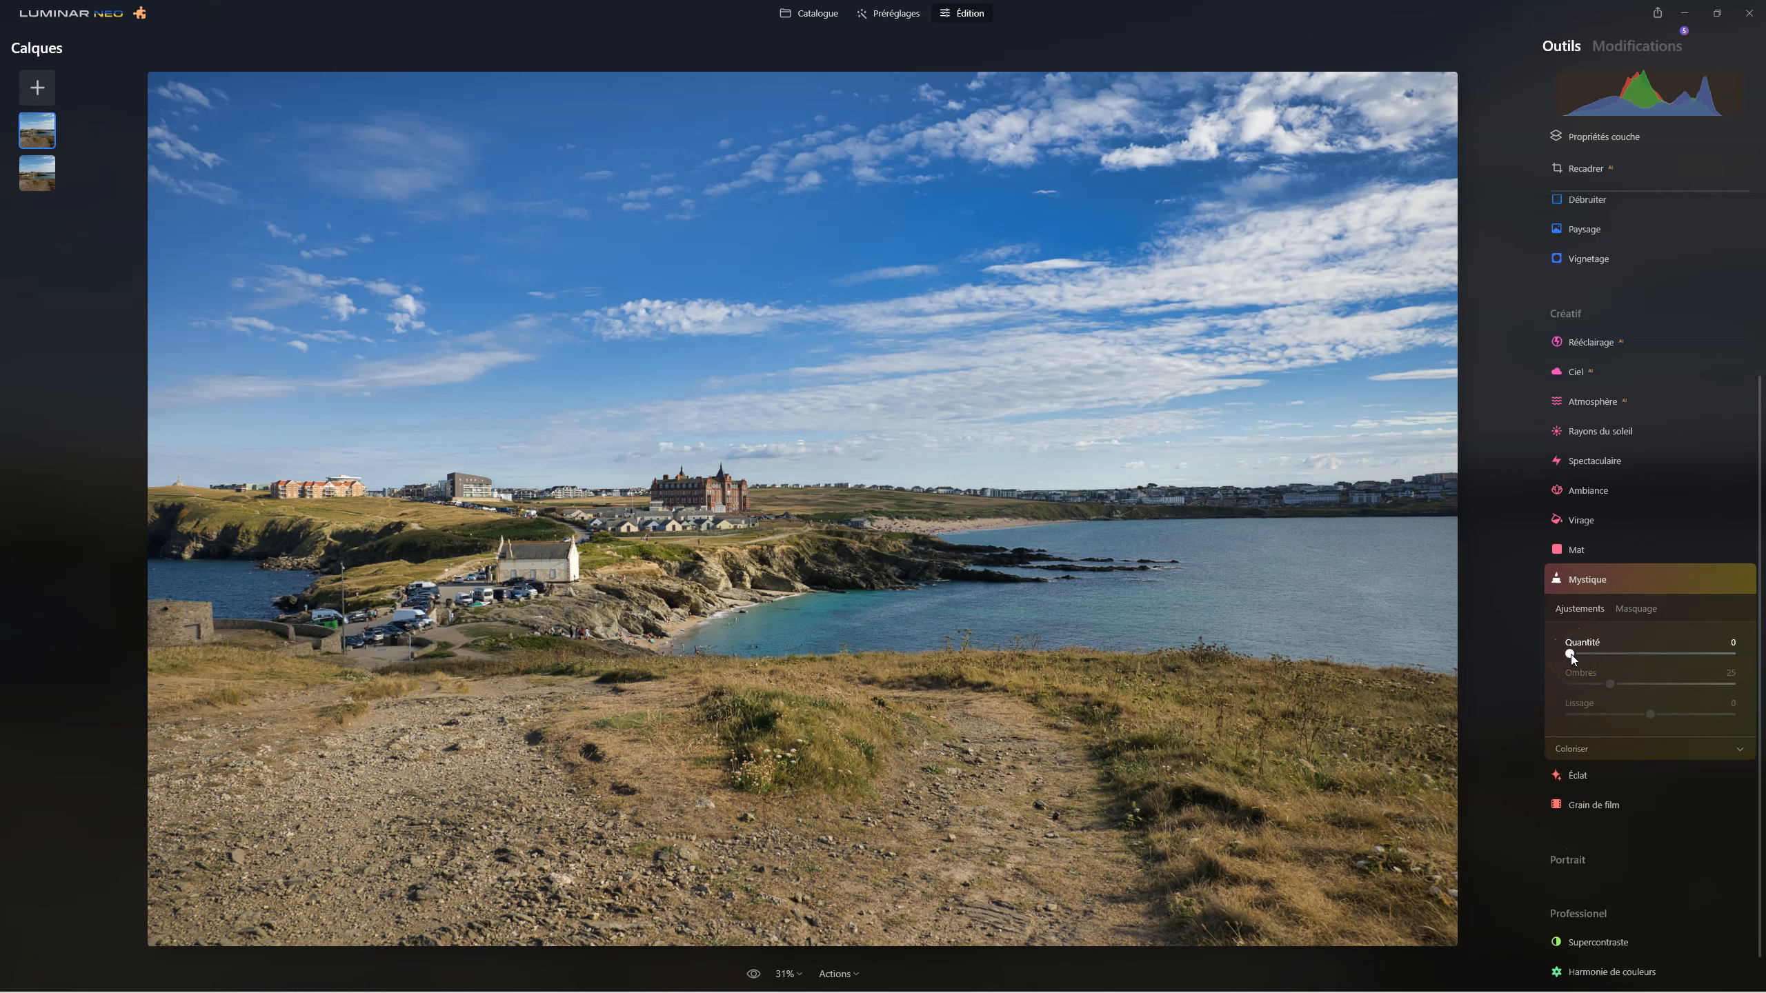
left_click_drag(1573, 657, 1733, 657)
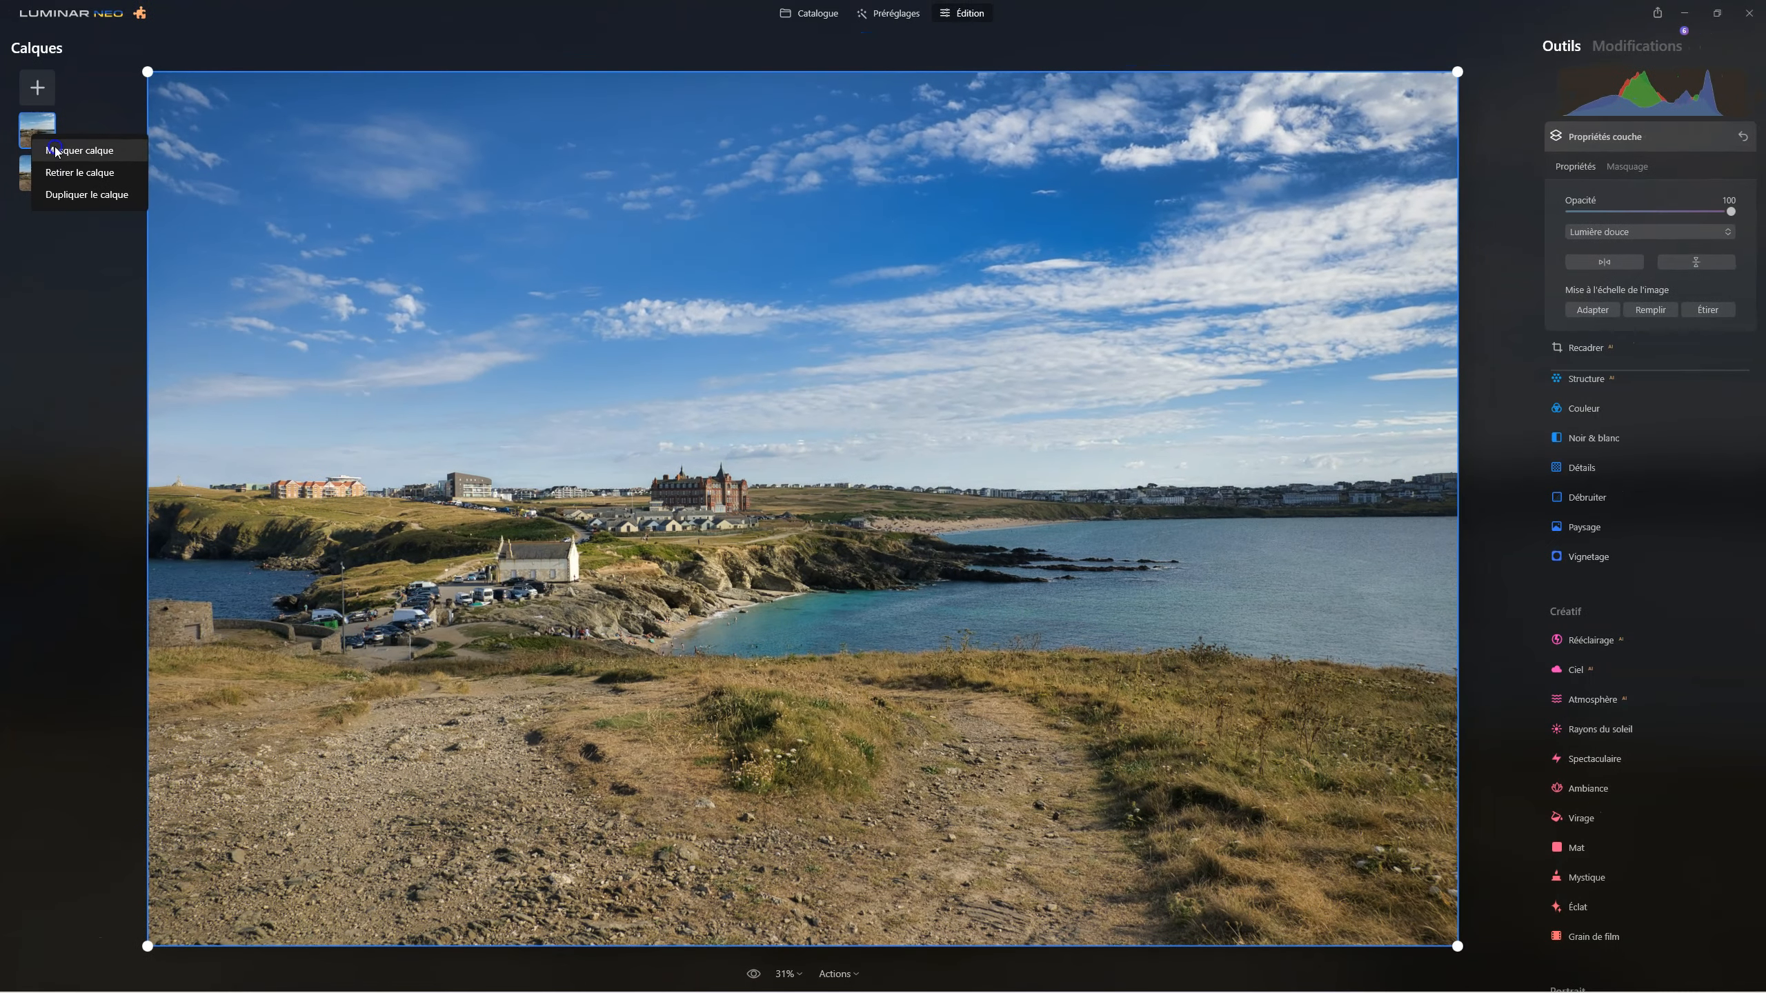
Hide the duplicated layer and show it again to compare the photo with and without it.
left_click(67, 127)
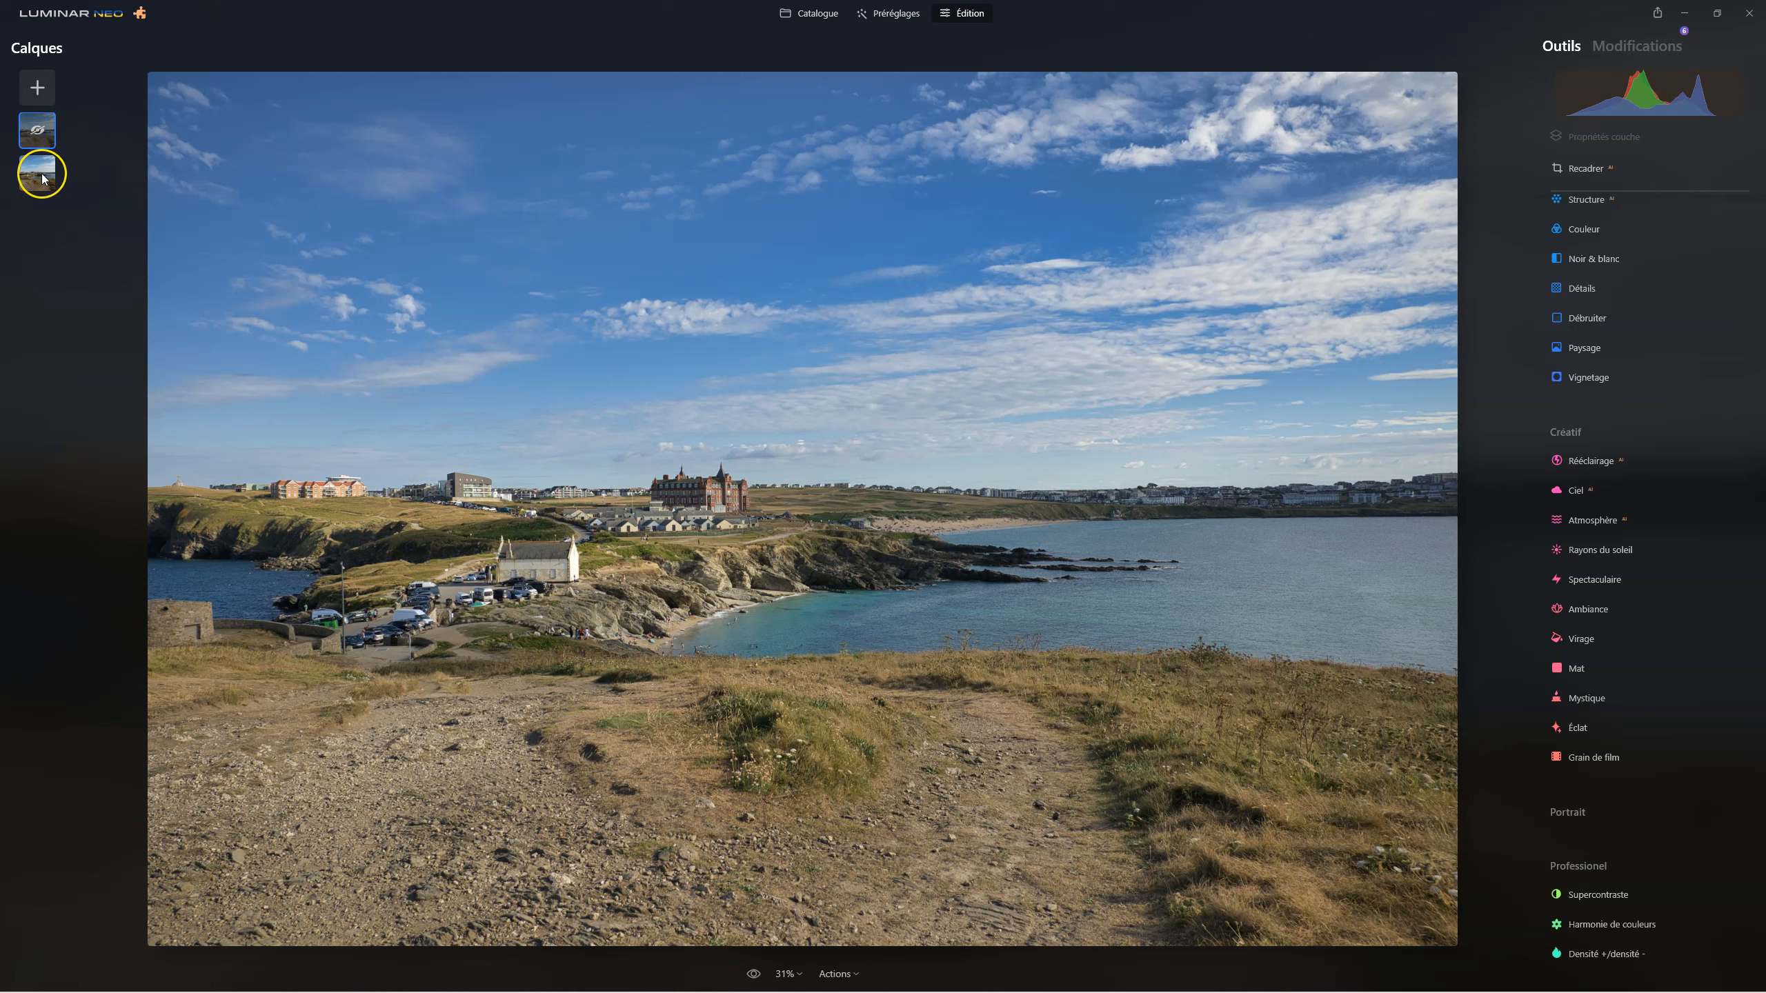
right_click(37, 131)
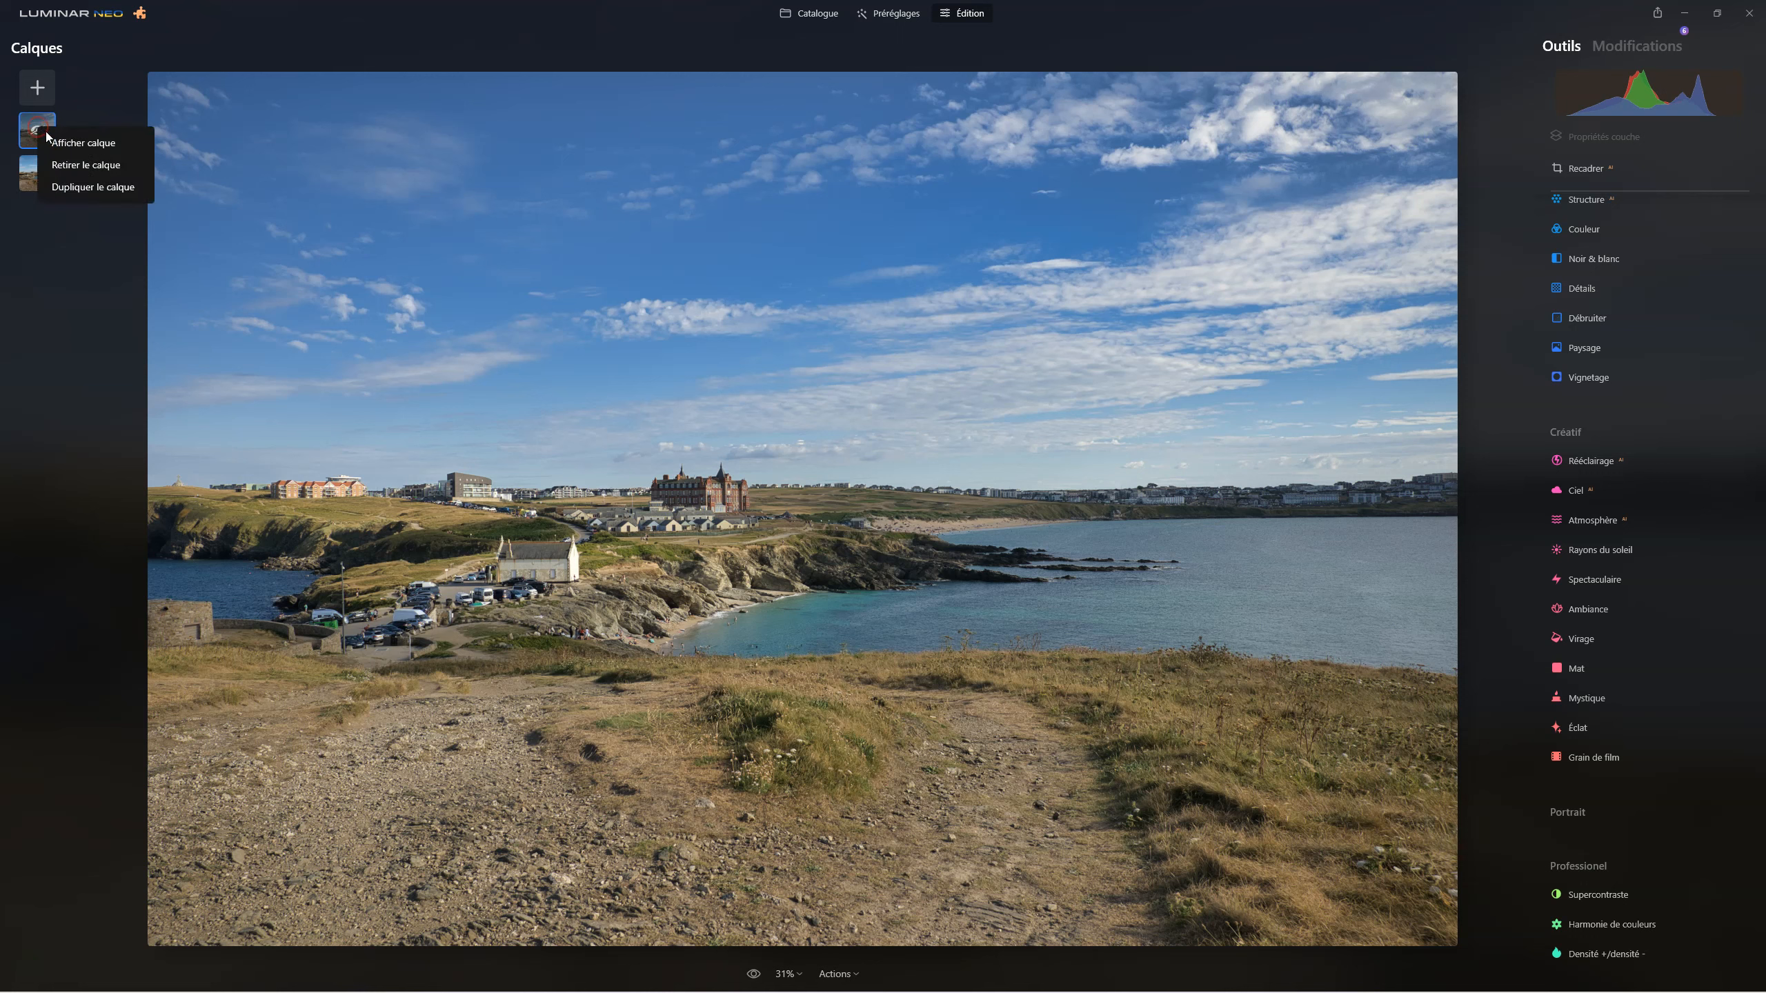
left_click(62, 143)
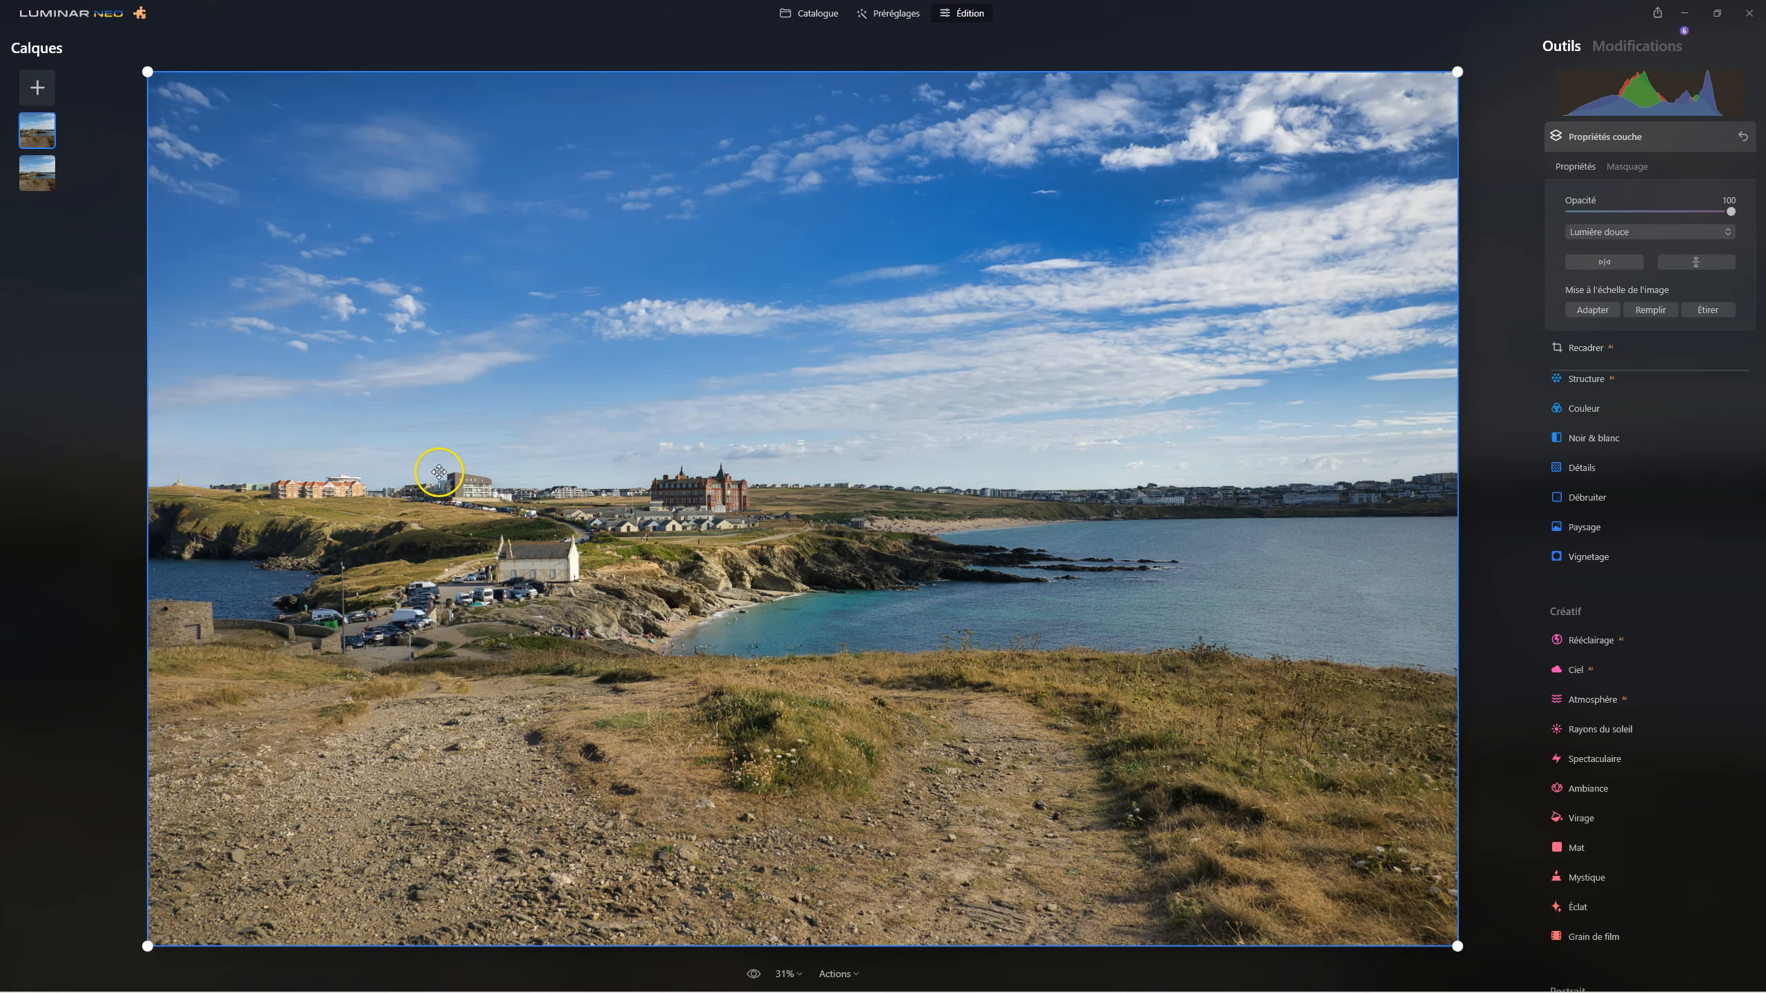
Display the duplicated layer's mask overlay to check which areas it covers, and hide it again.
left_click(1625, 167)
left_click(1709, 351)
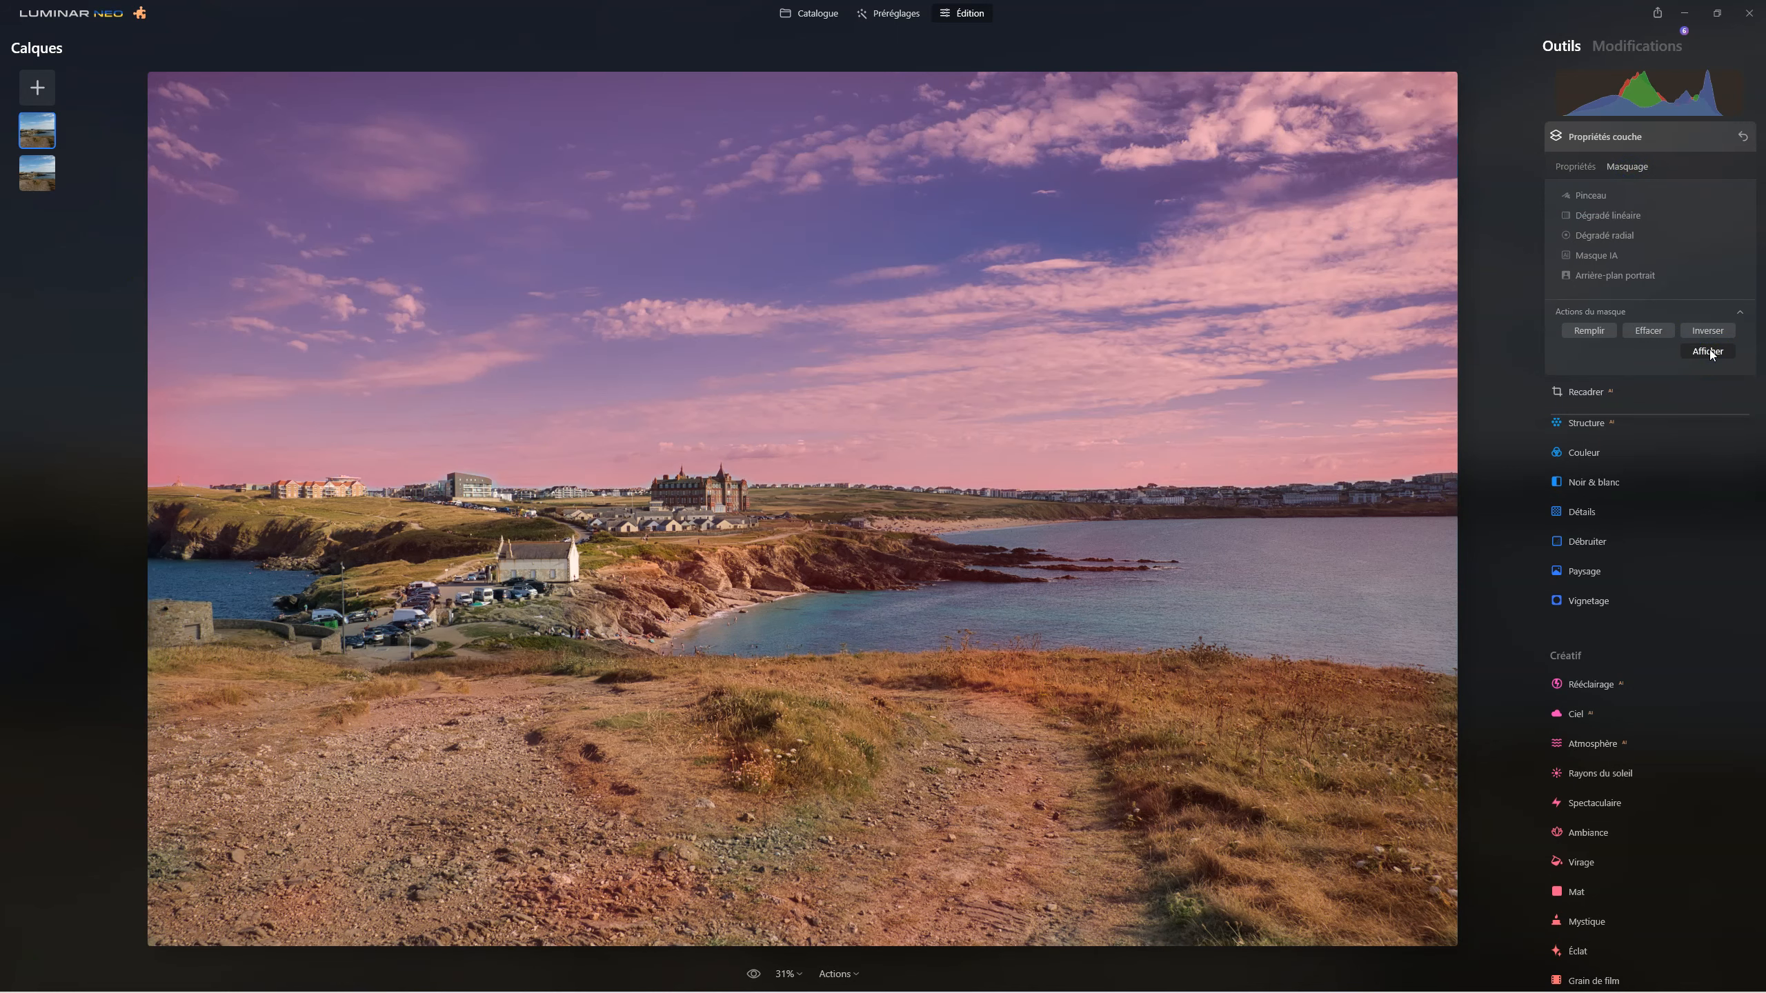
left_click(1708, 352)
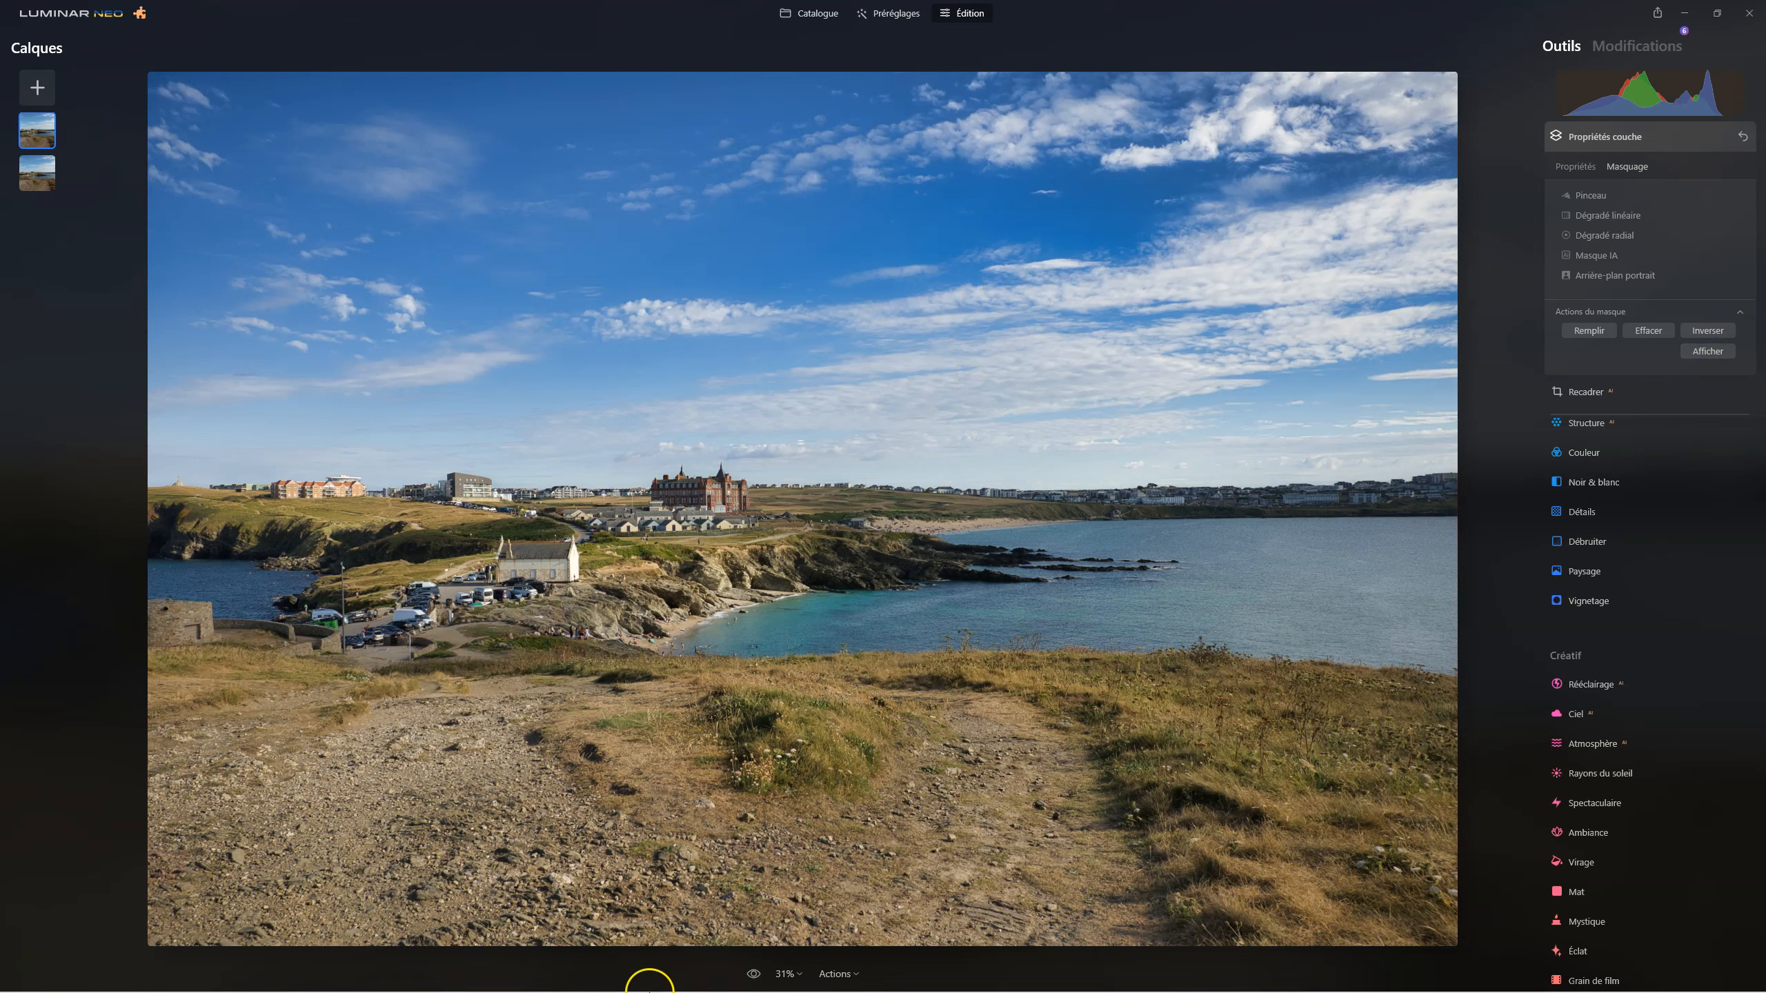
Switch repeatedly between the original photo and the edited version to compare them.
left_click(753, 974)
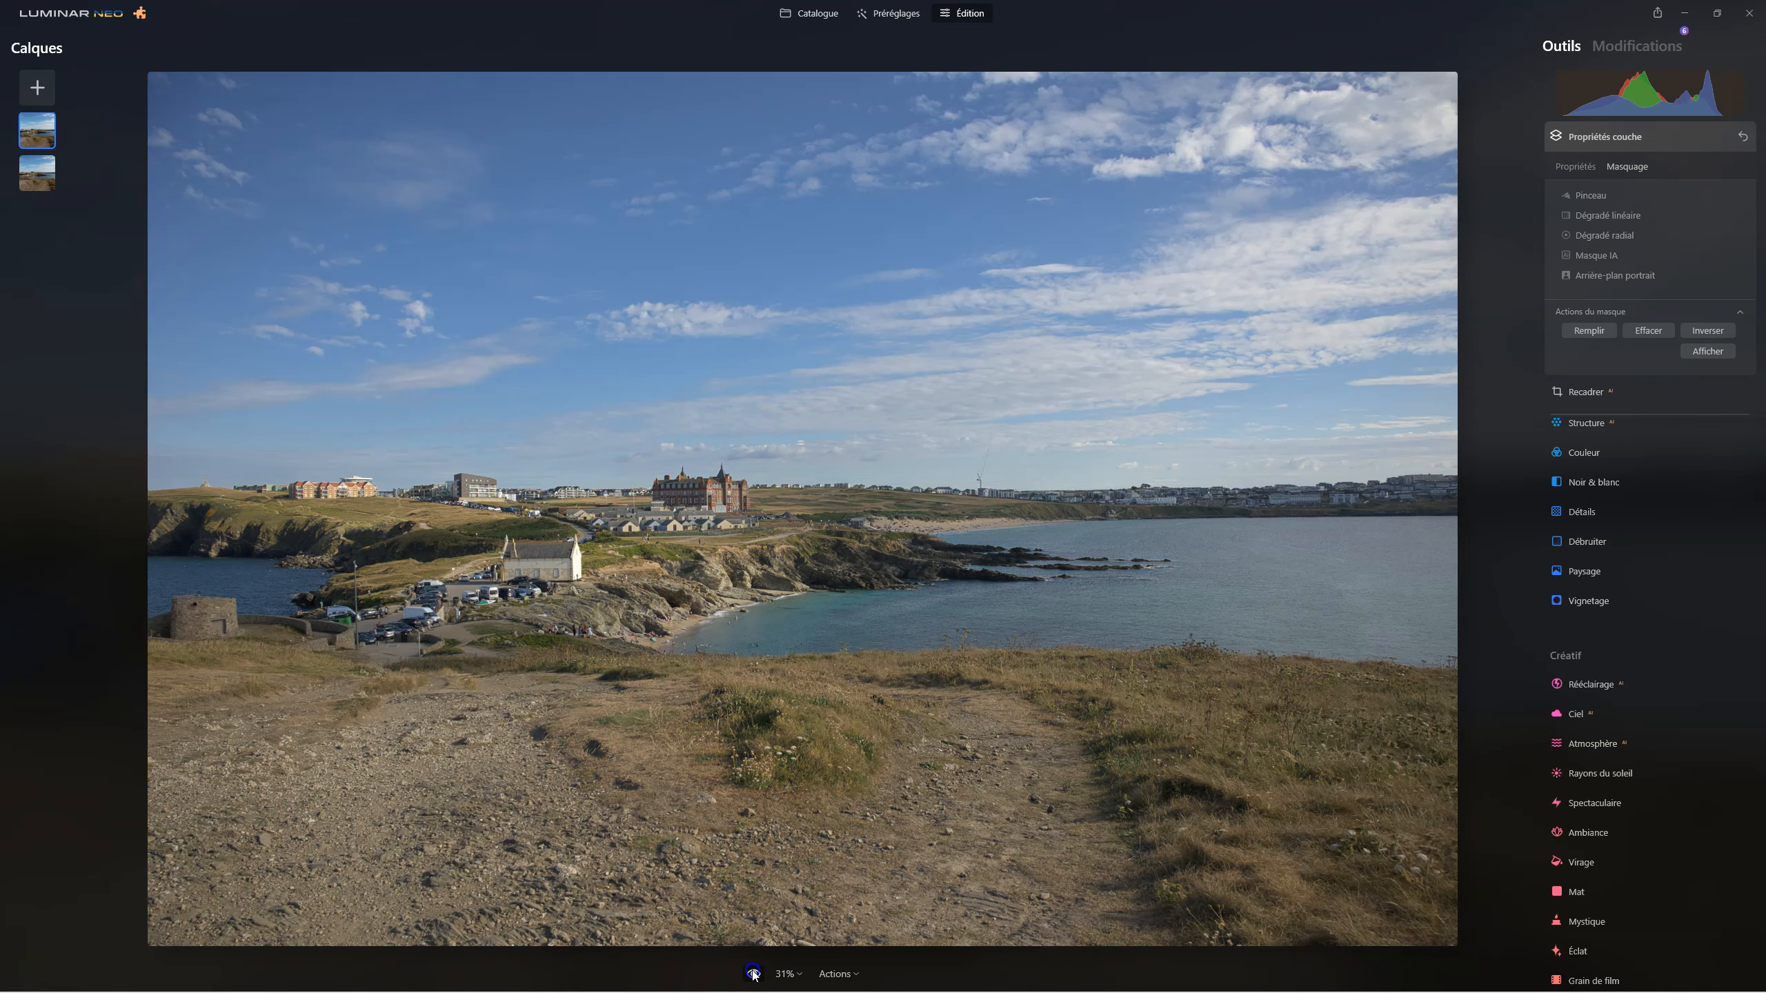
left_click(753, 974)
left_click(753, 974)
left_click(754, 974)
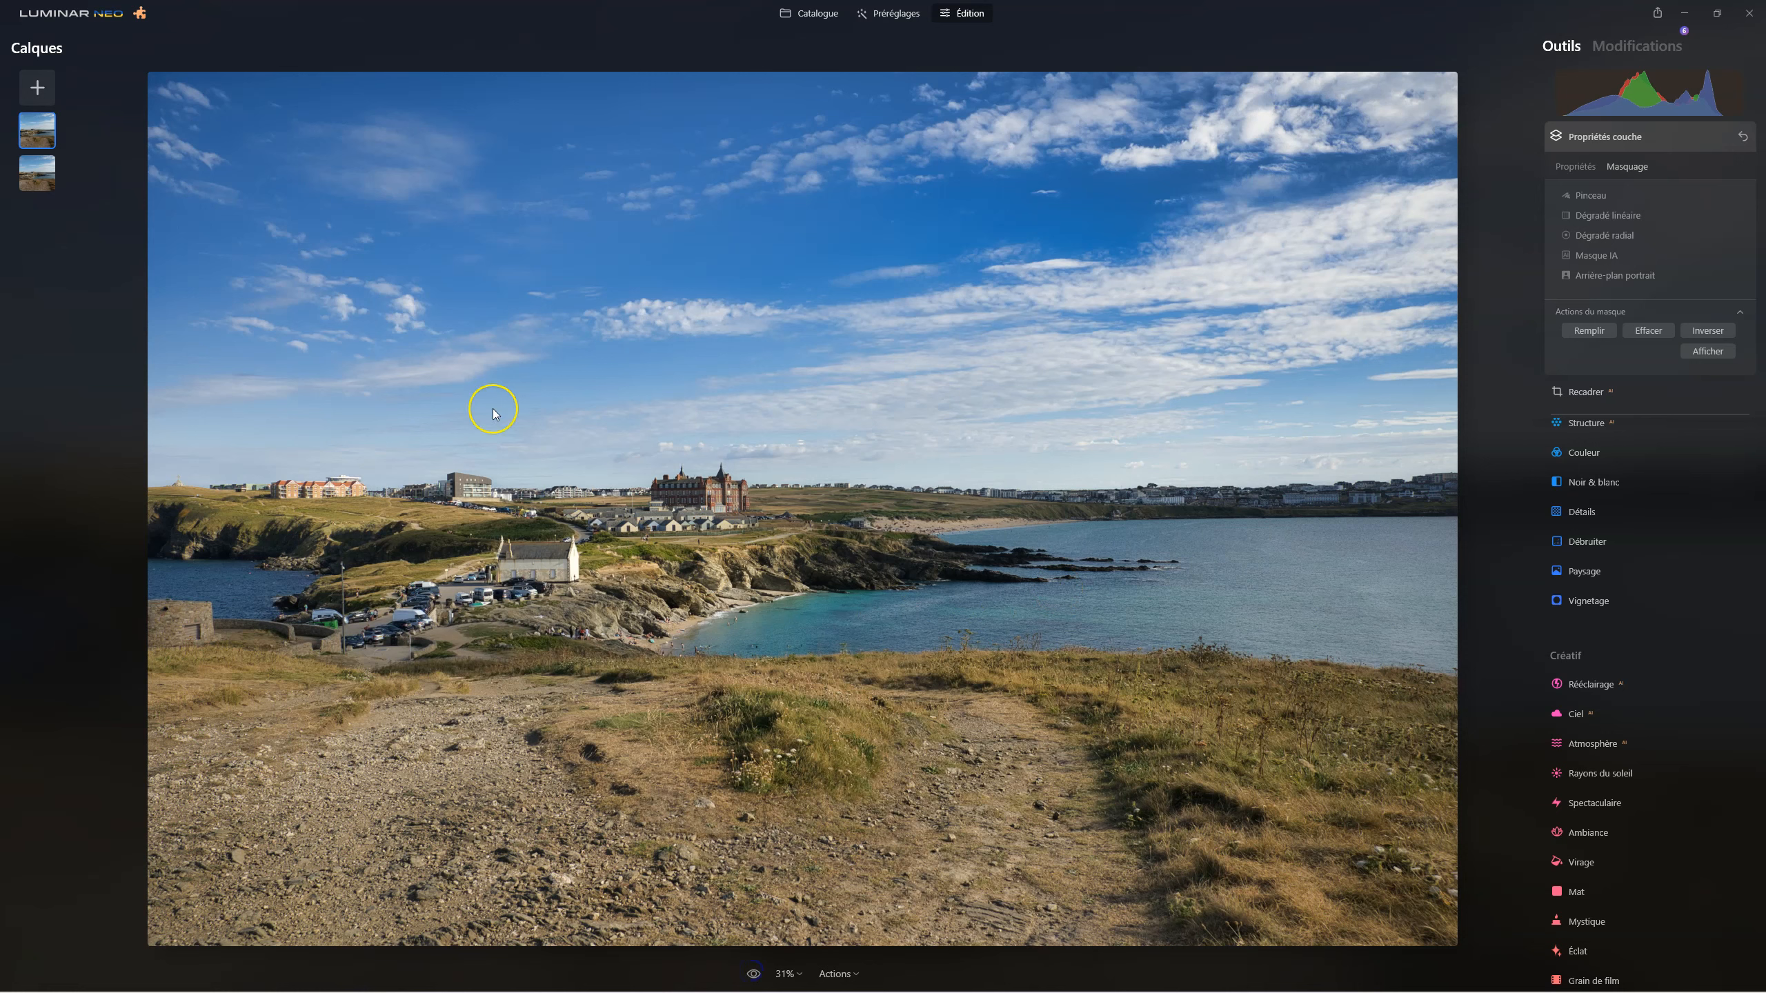
left_click(754, 974)
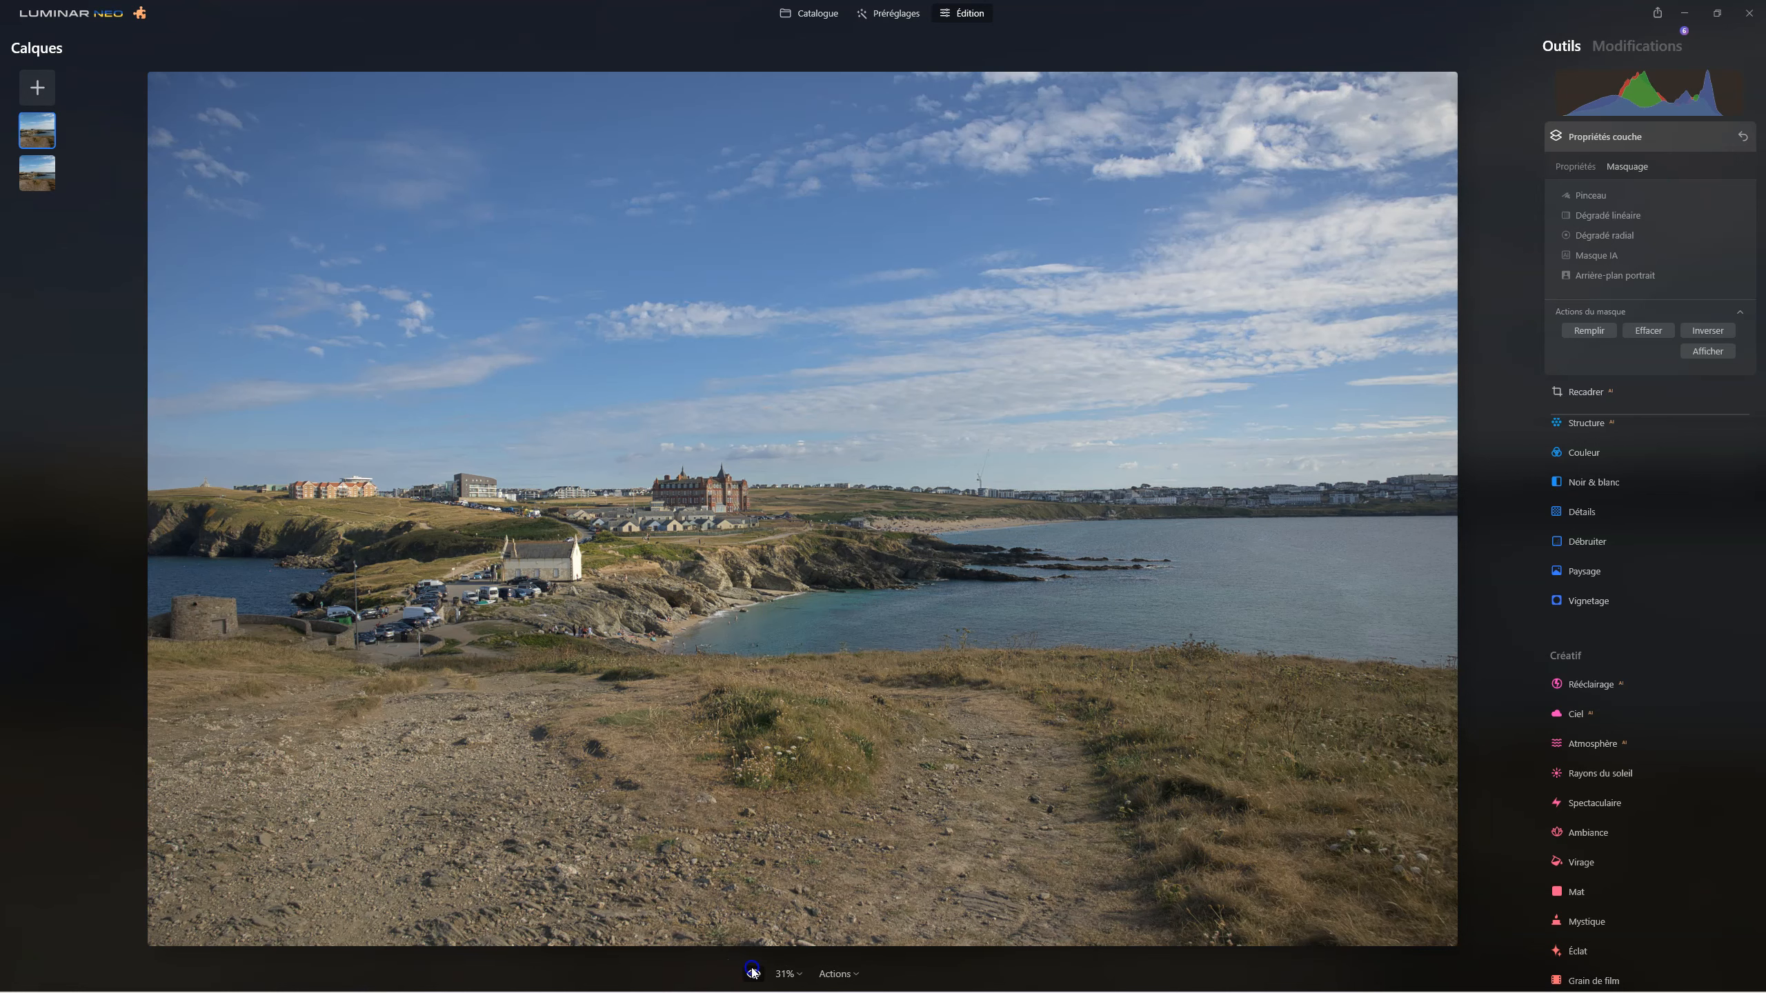
left_click(753, 974)
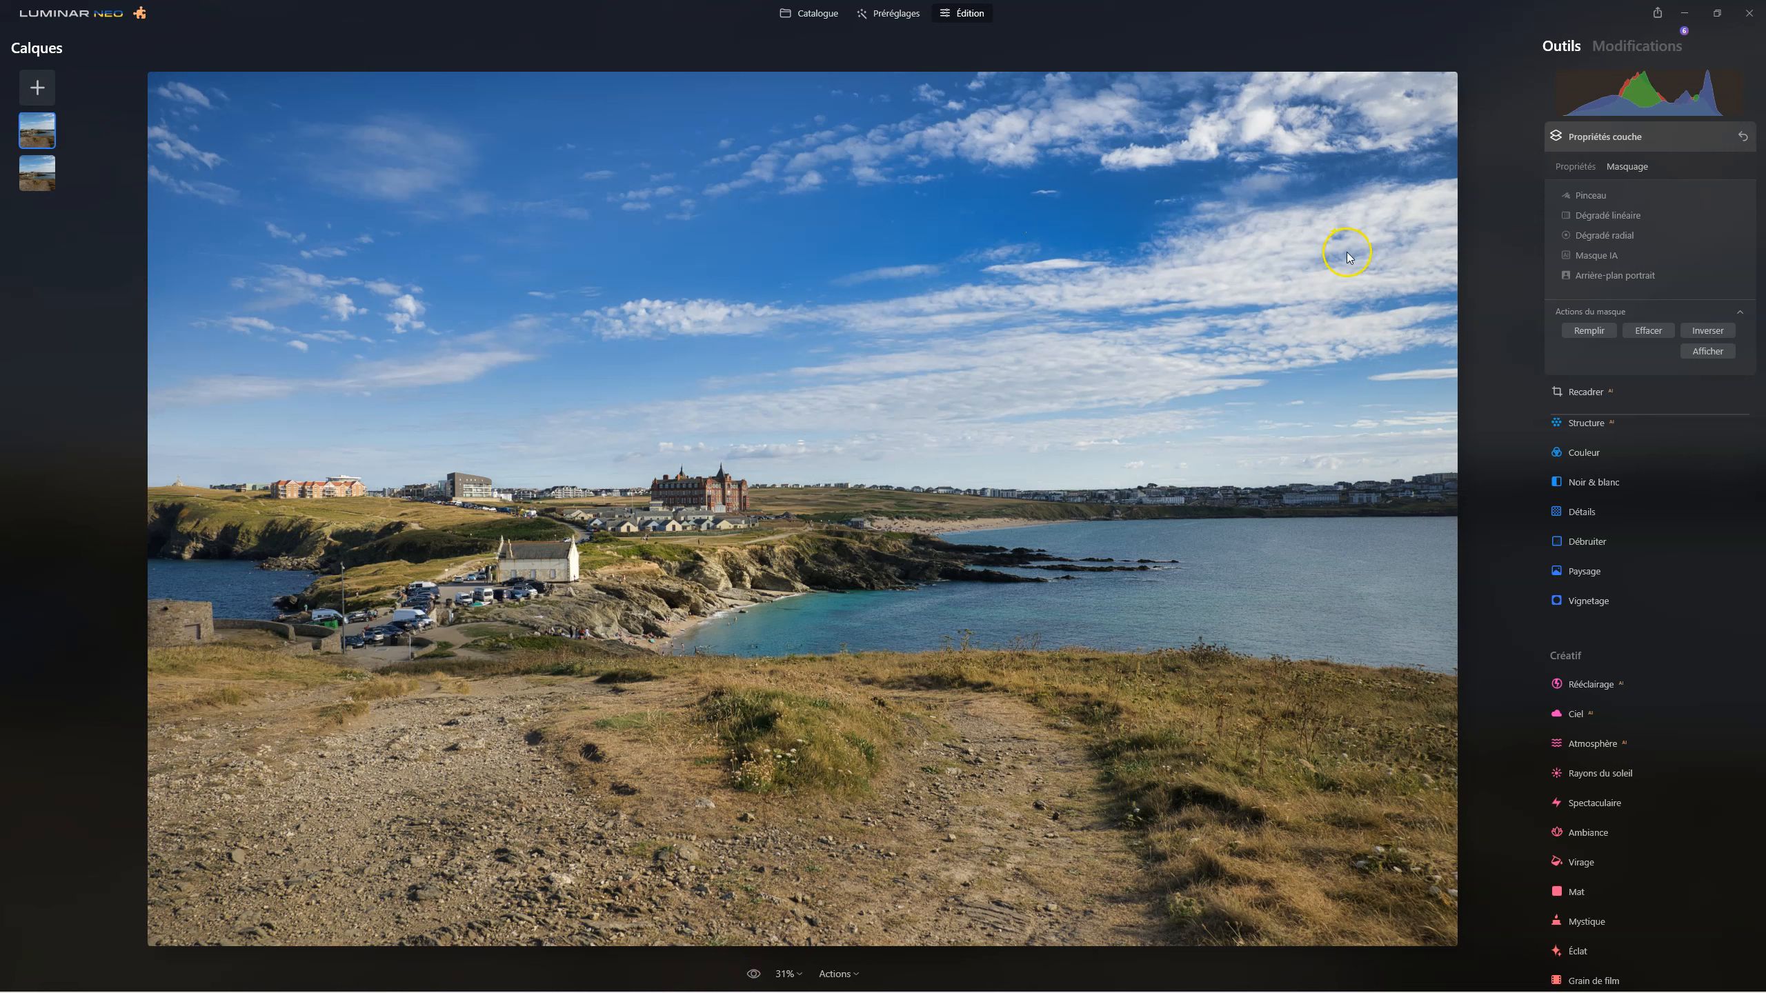
Restrict a new Couleur adjustment on the duplicated layer to the sky using the Ciel area of Masque IA.
left_click(1597, 138)
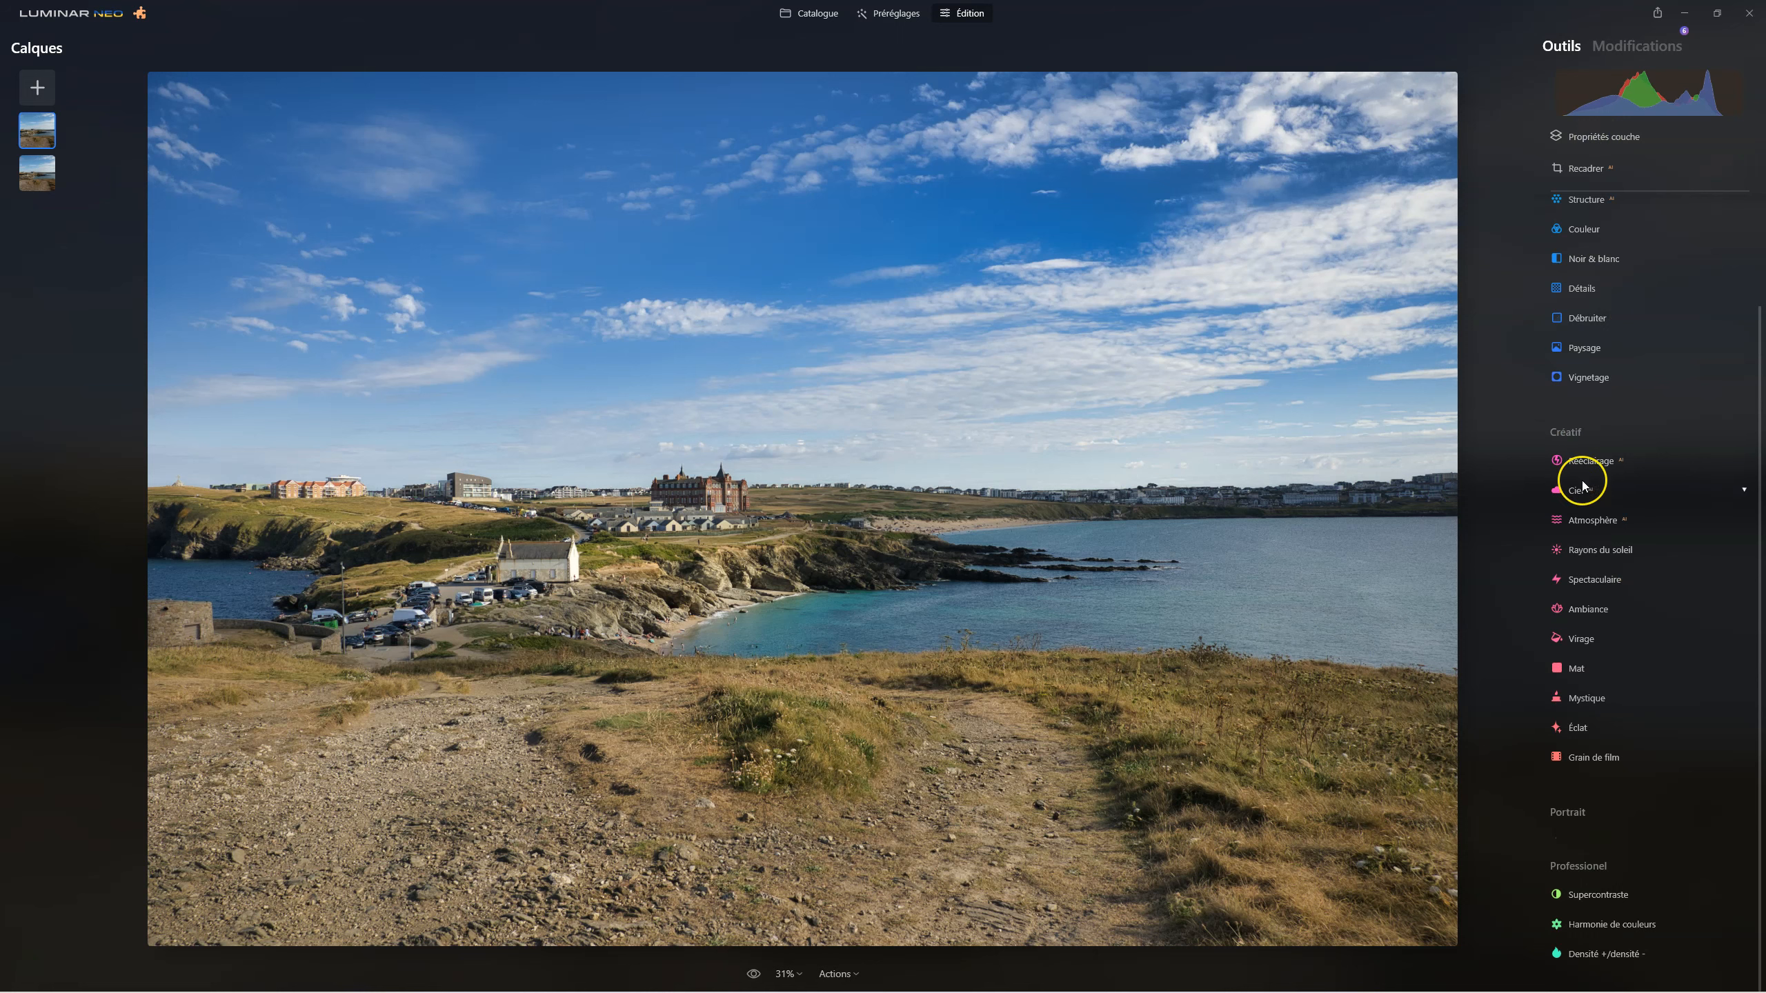
scroll(1596, 487, "up", 2)
left_click(1592, 360)
left_click(1637, 388)
scroll(1632, 387, "down", 2)
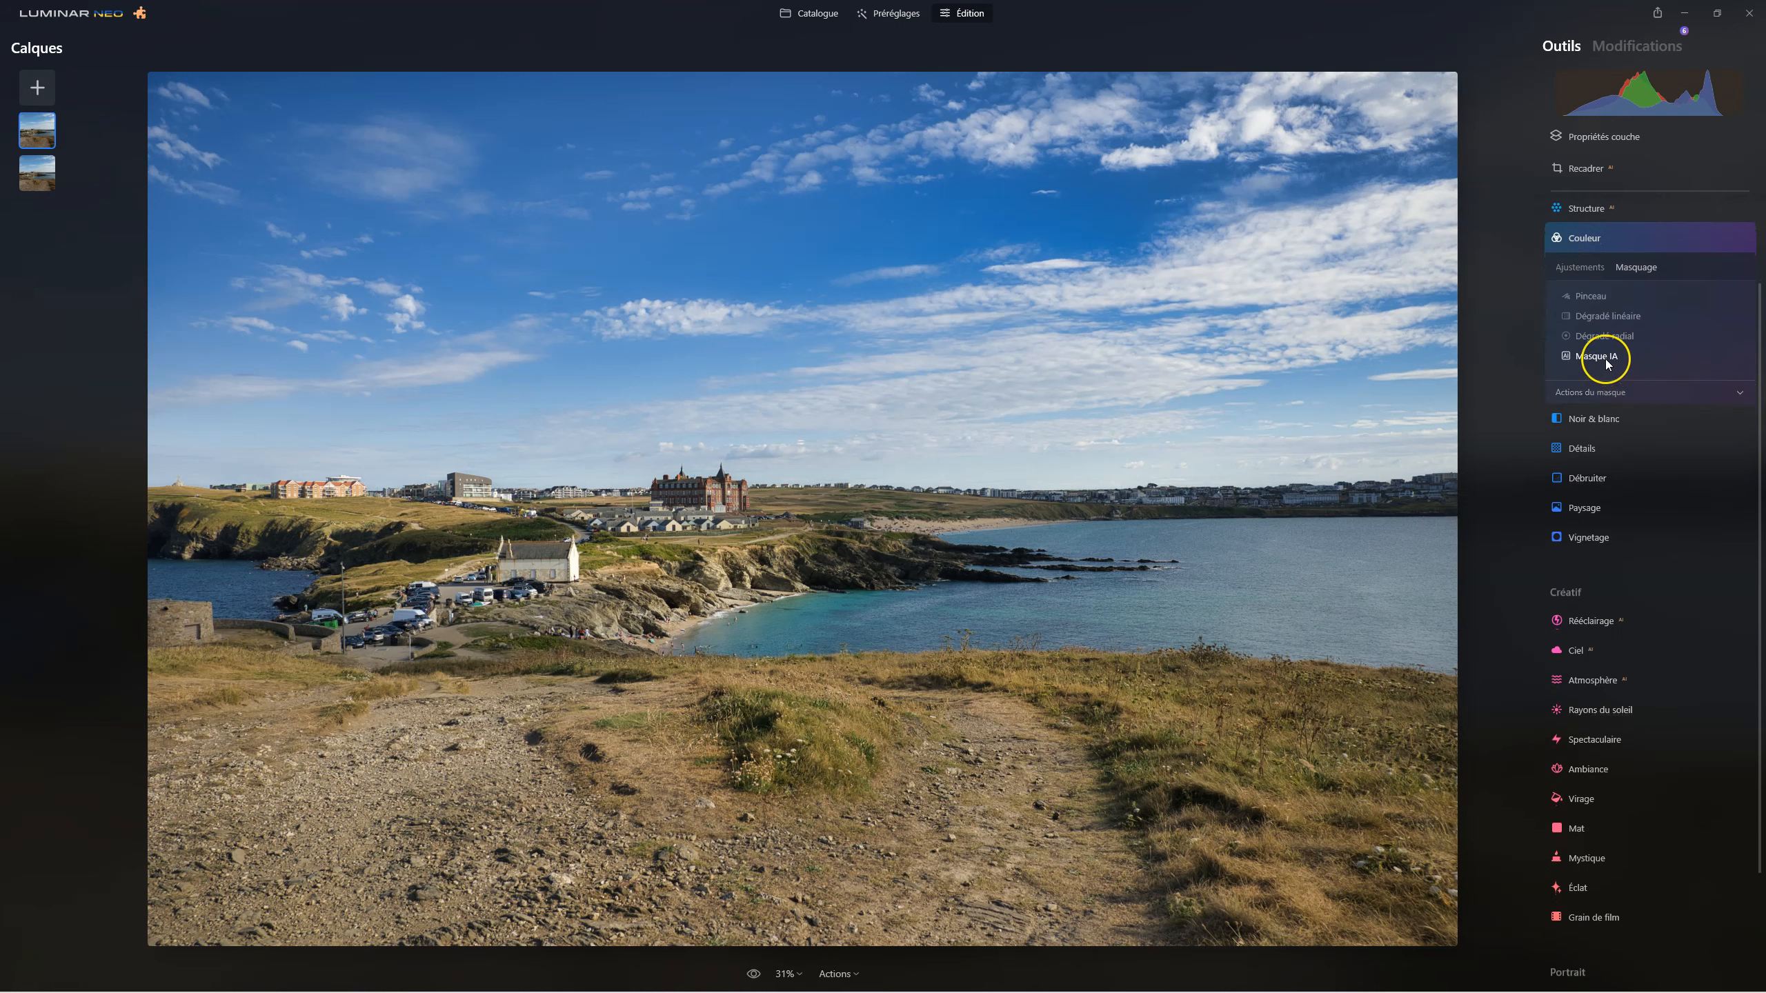
left_click(1617, 392)
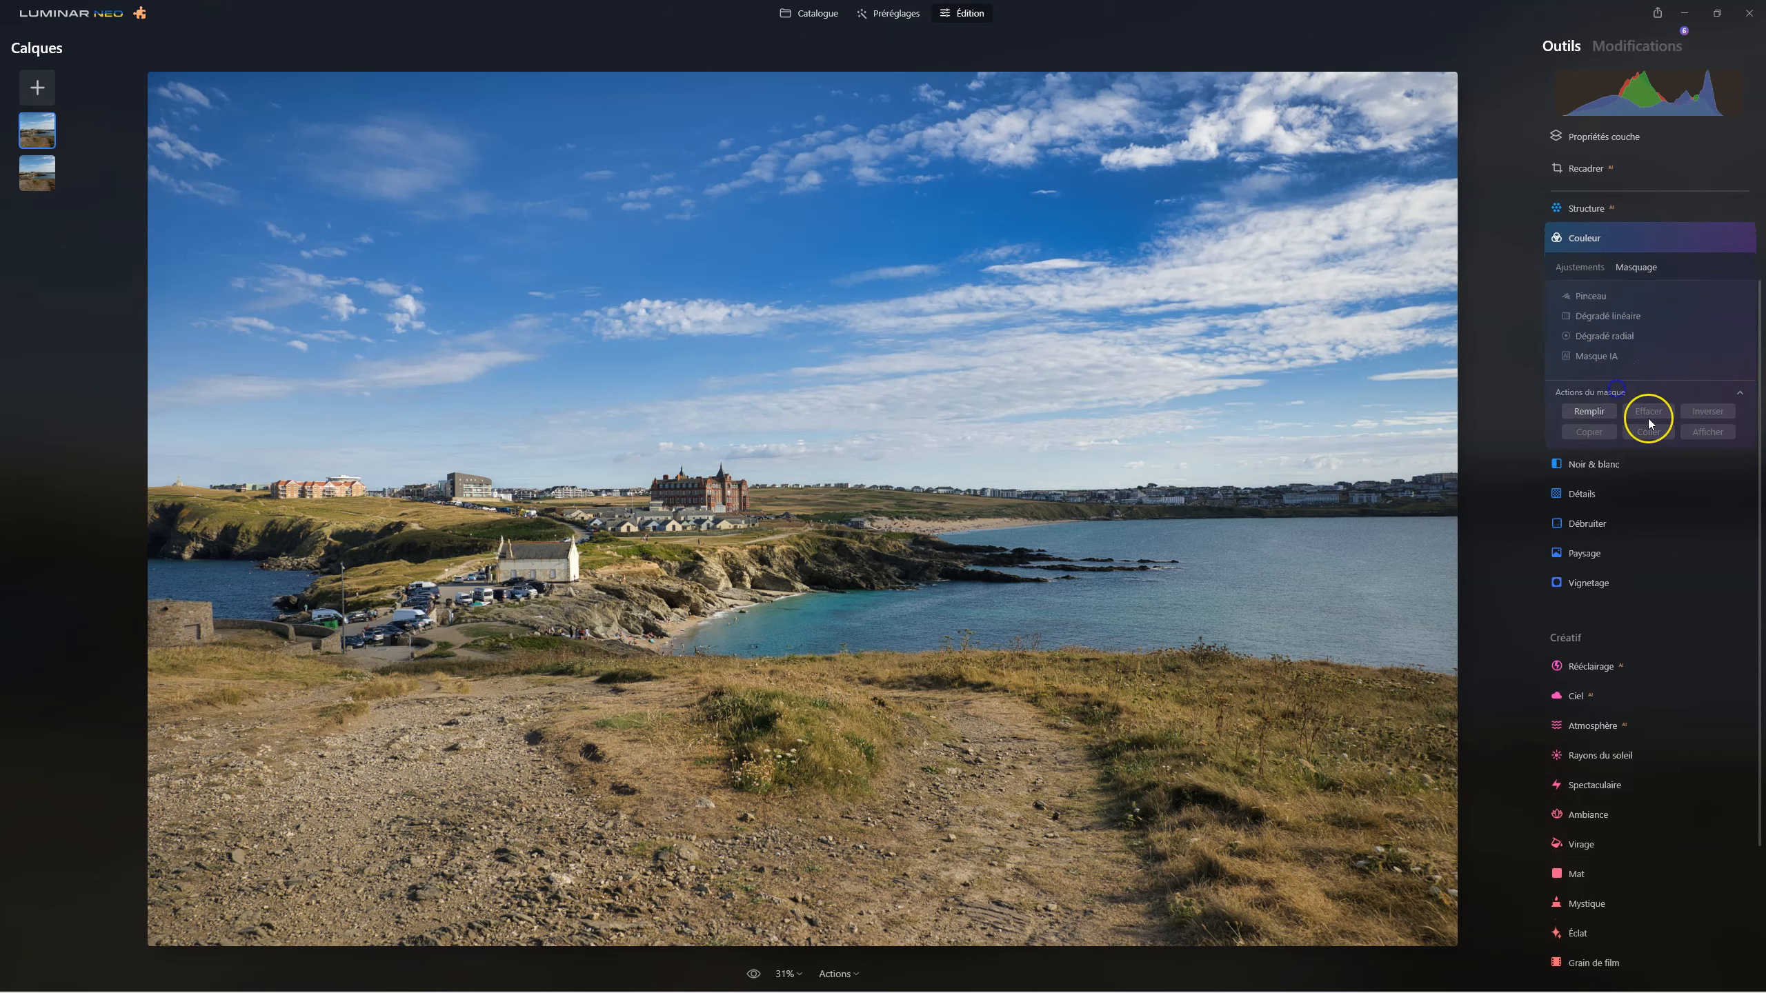
left_click(1597, 355)
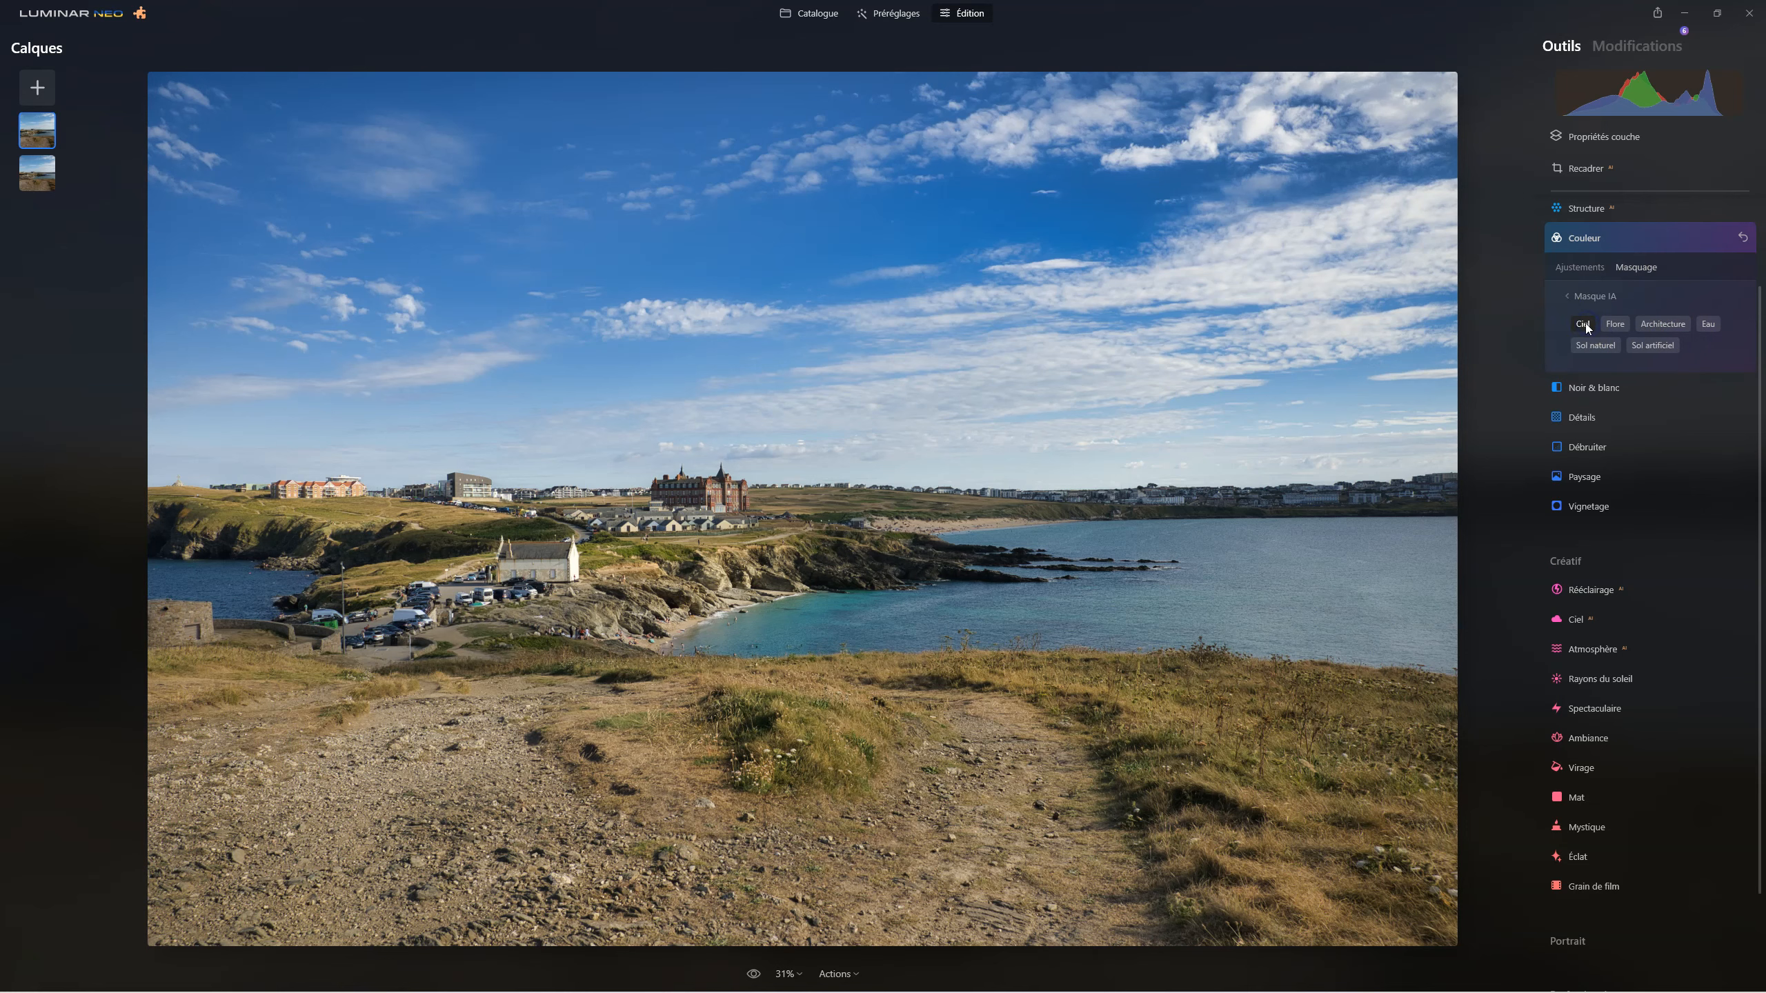
left_click(1584, 324)
left_click(1568, 298)
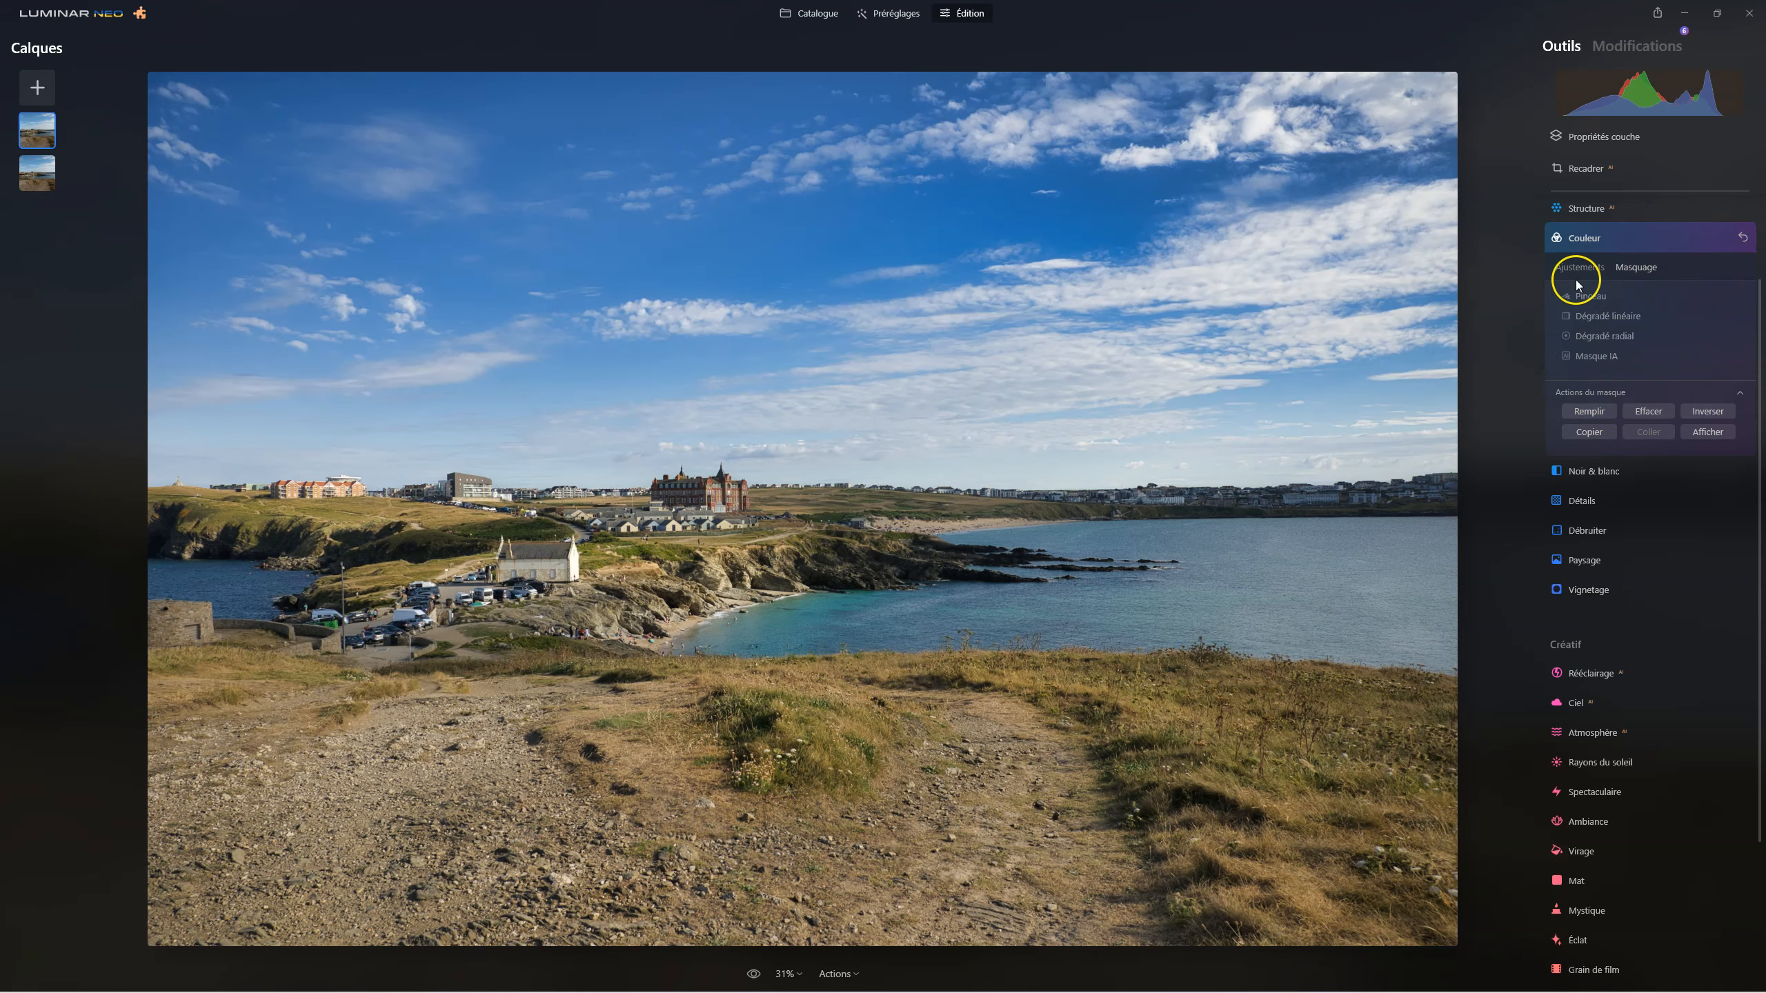
Set the HSL Bleu saturation to -100 for the masked sky, and preview the Couleur adjustment off and on.
left_click(1577, 270)
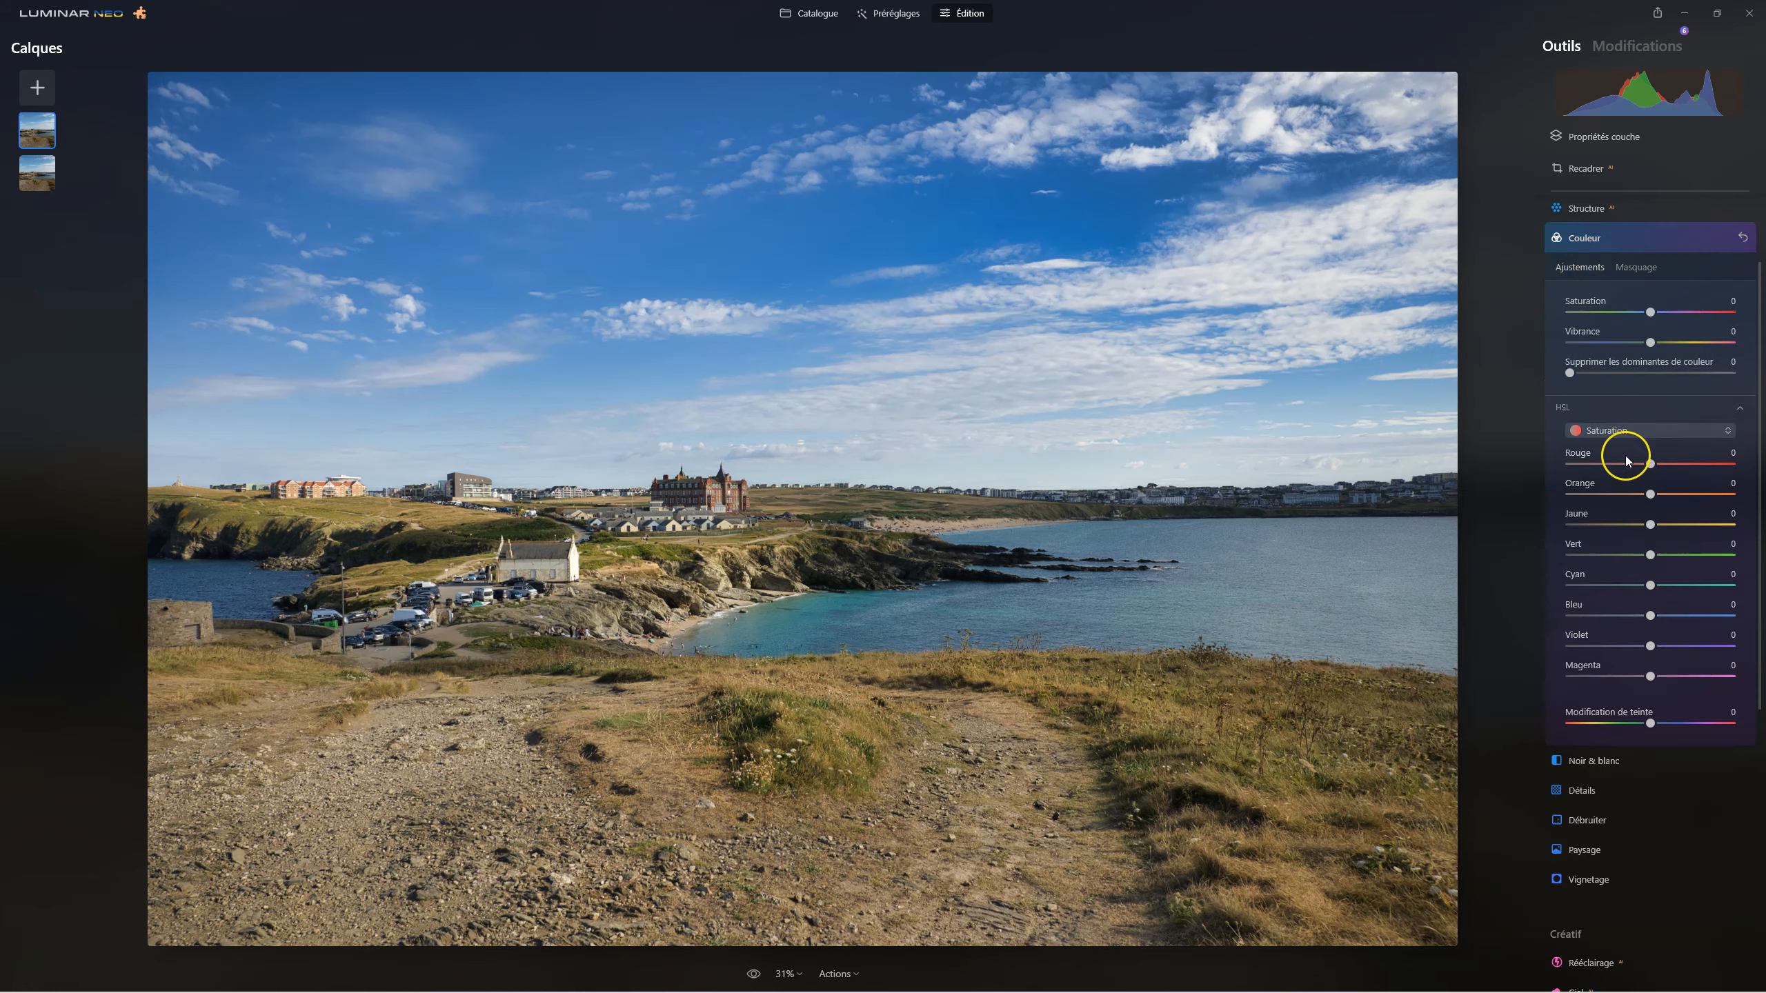
left_click_drag(1650, 616, 1551, 611)
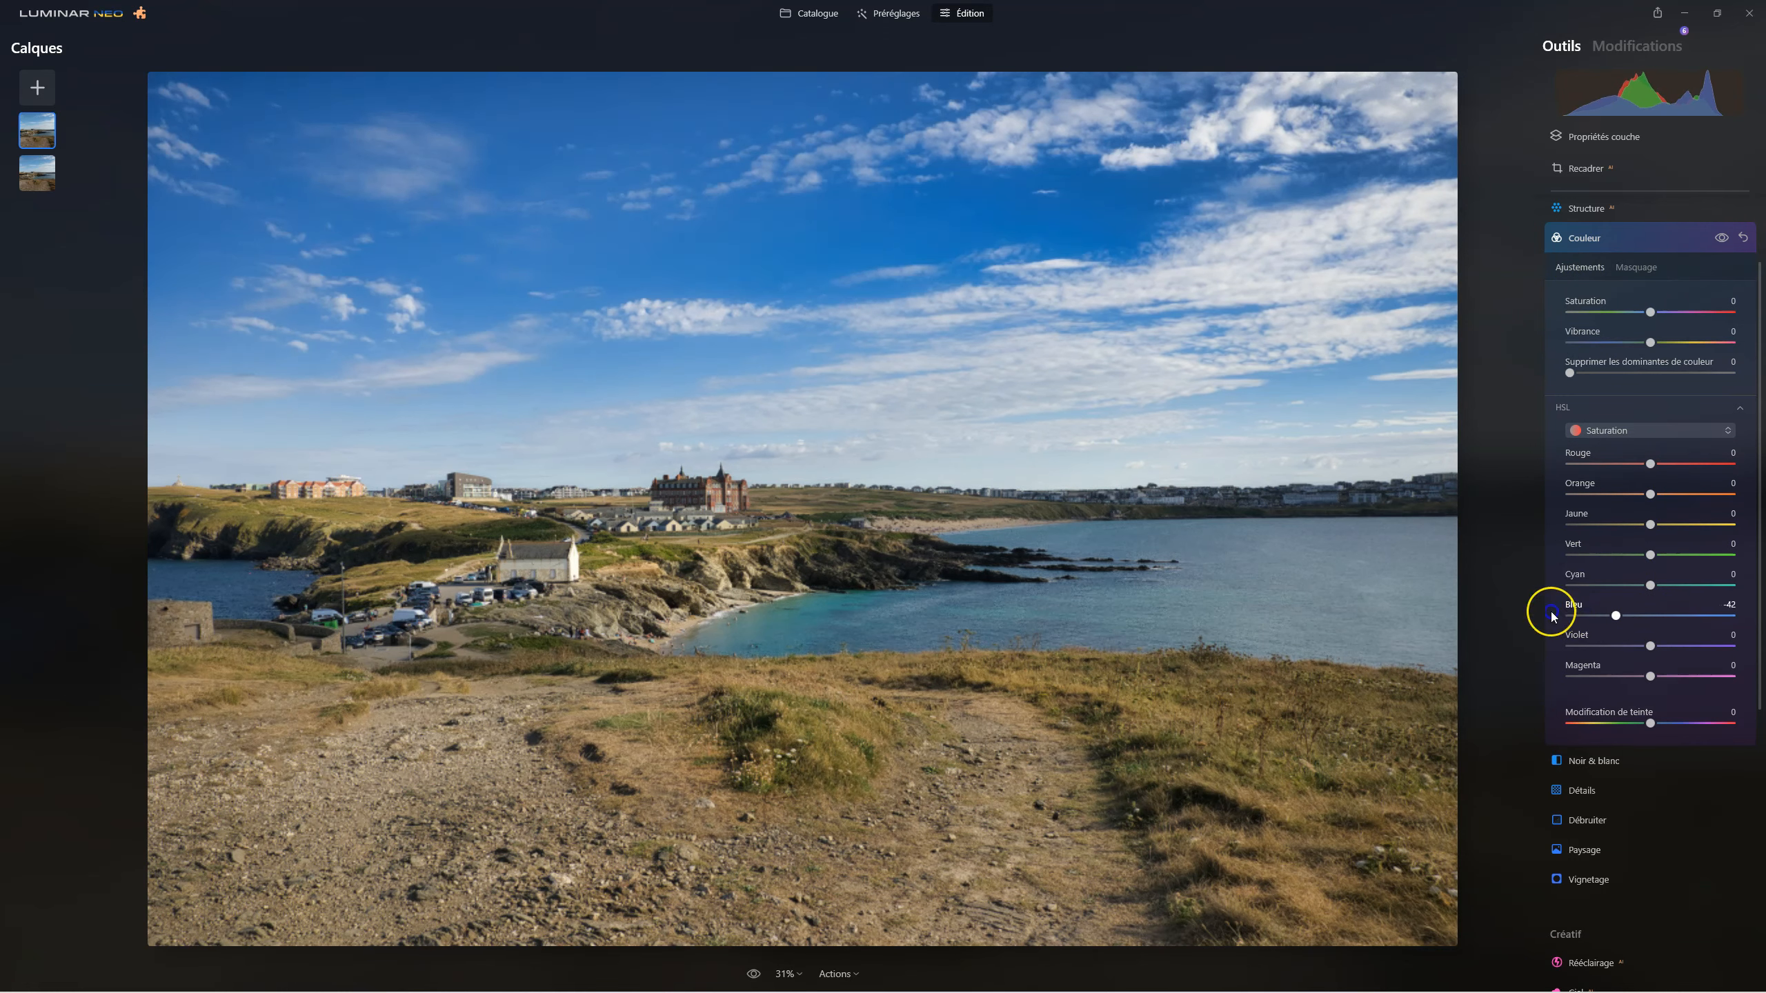
left_click(1723, 240)
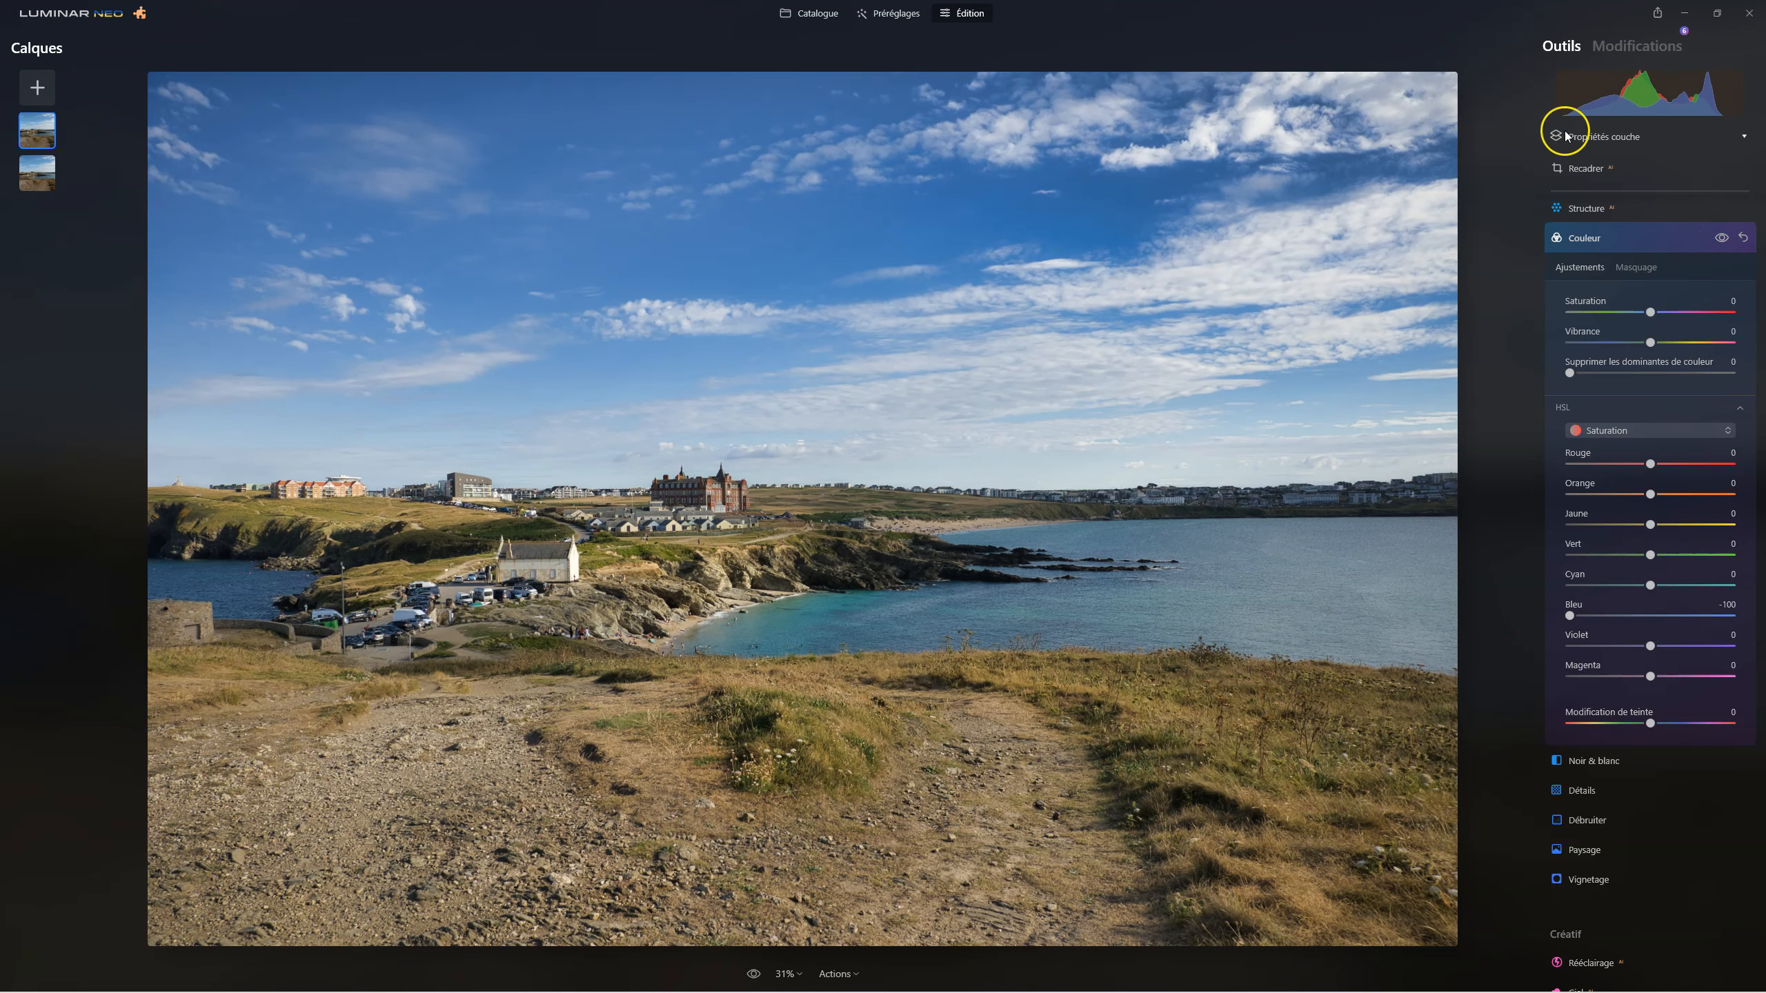
left_click(1597, 238)
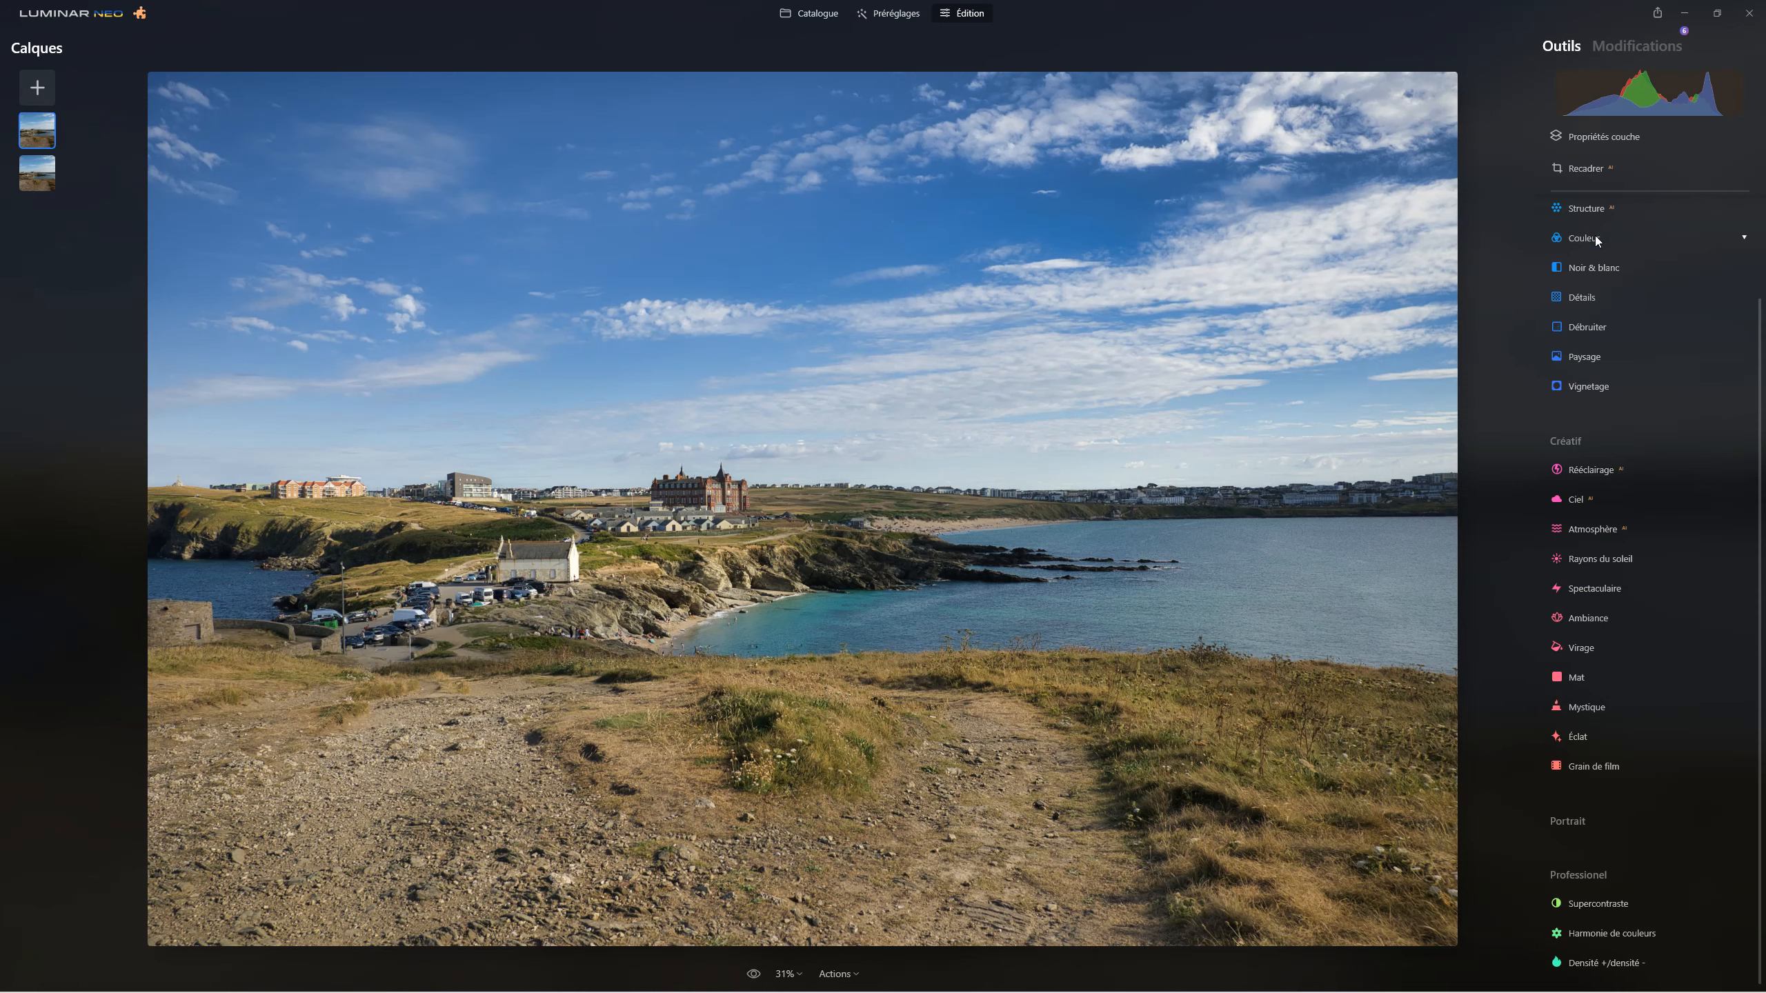
Review the duplicated layer's mask overlay once more and return to the layer's Propriétés.
left_click(1592, 139)
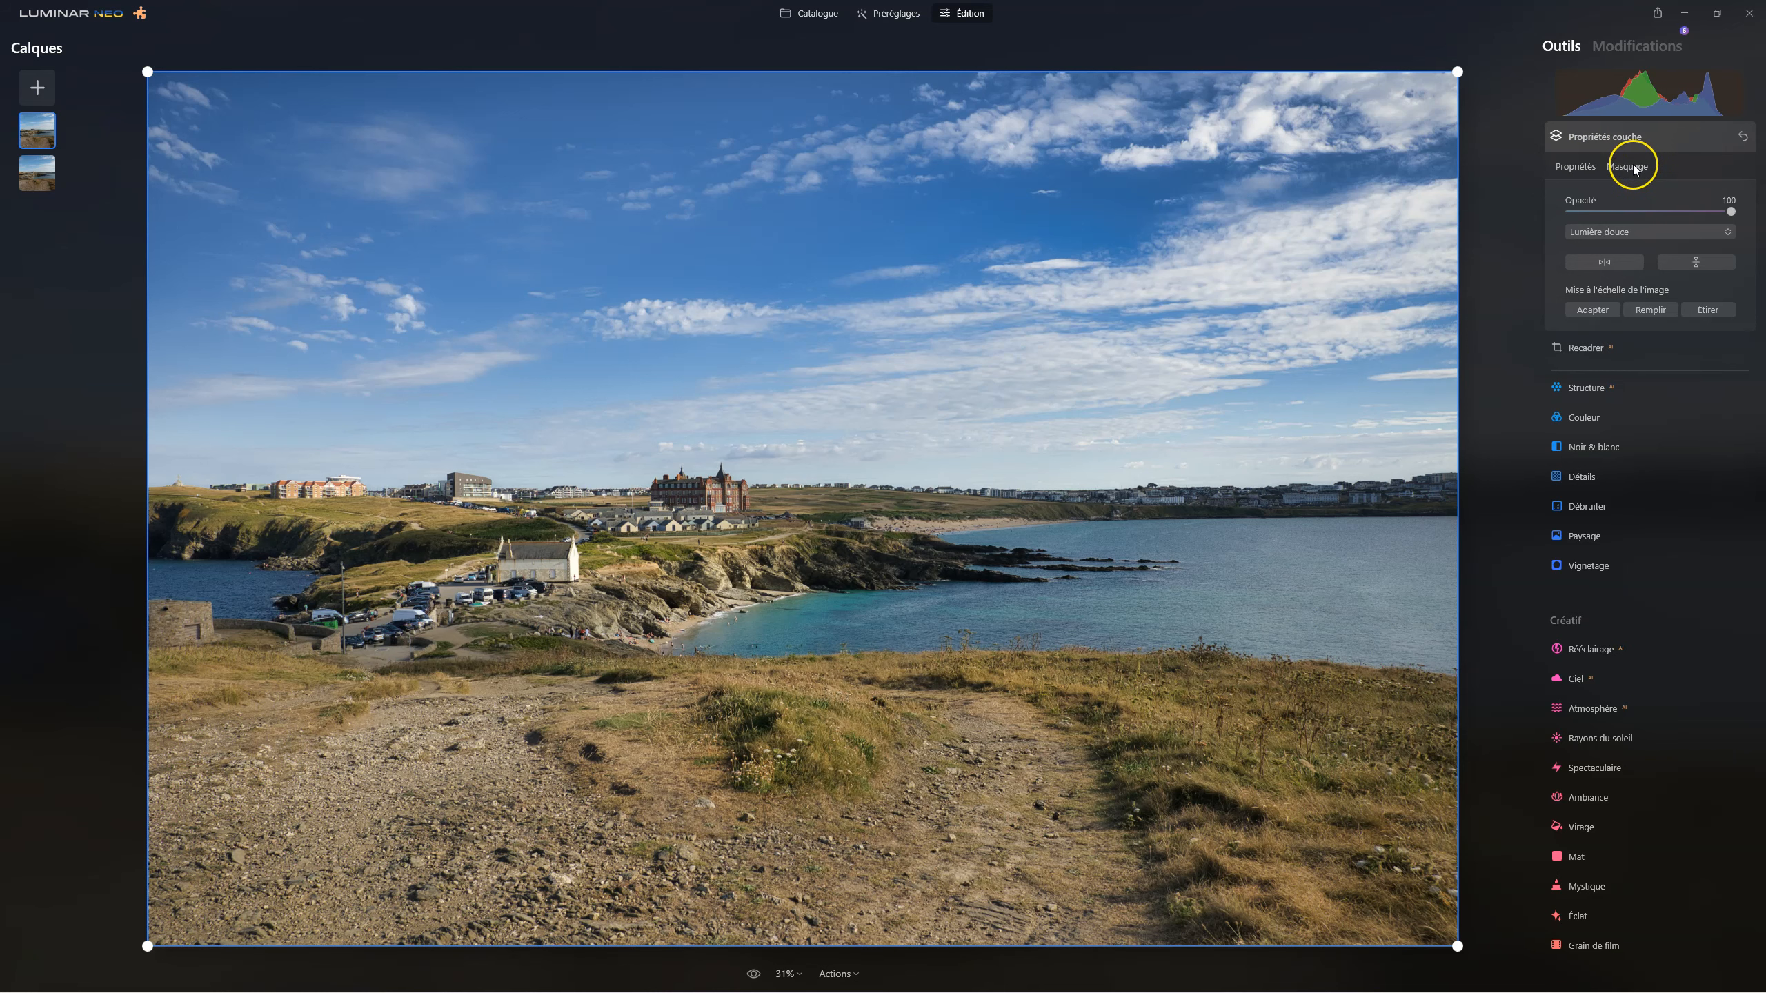
left_click(1632, 168)
left_click(1717, 356)
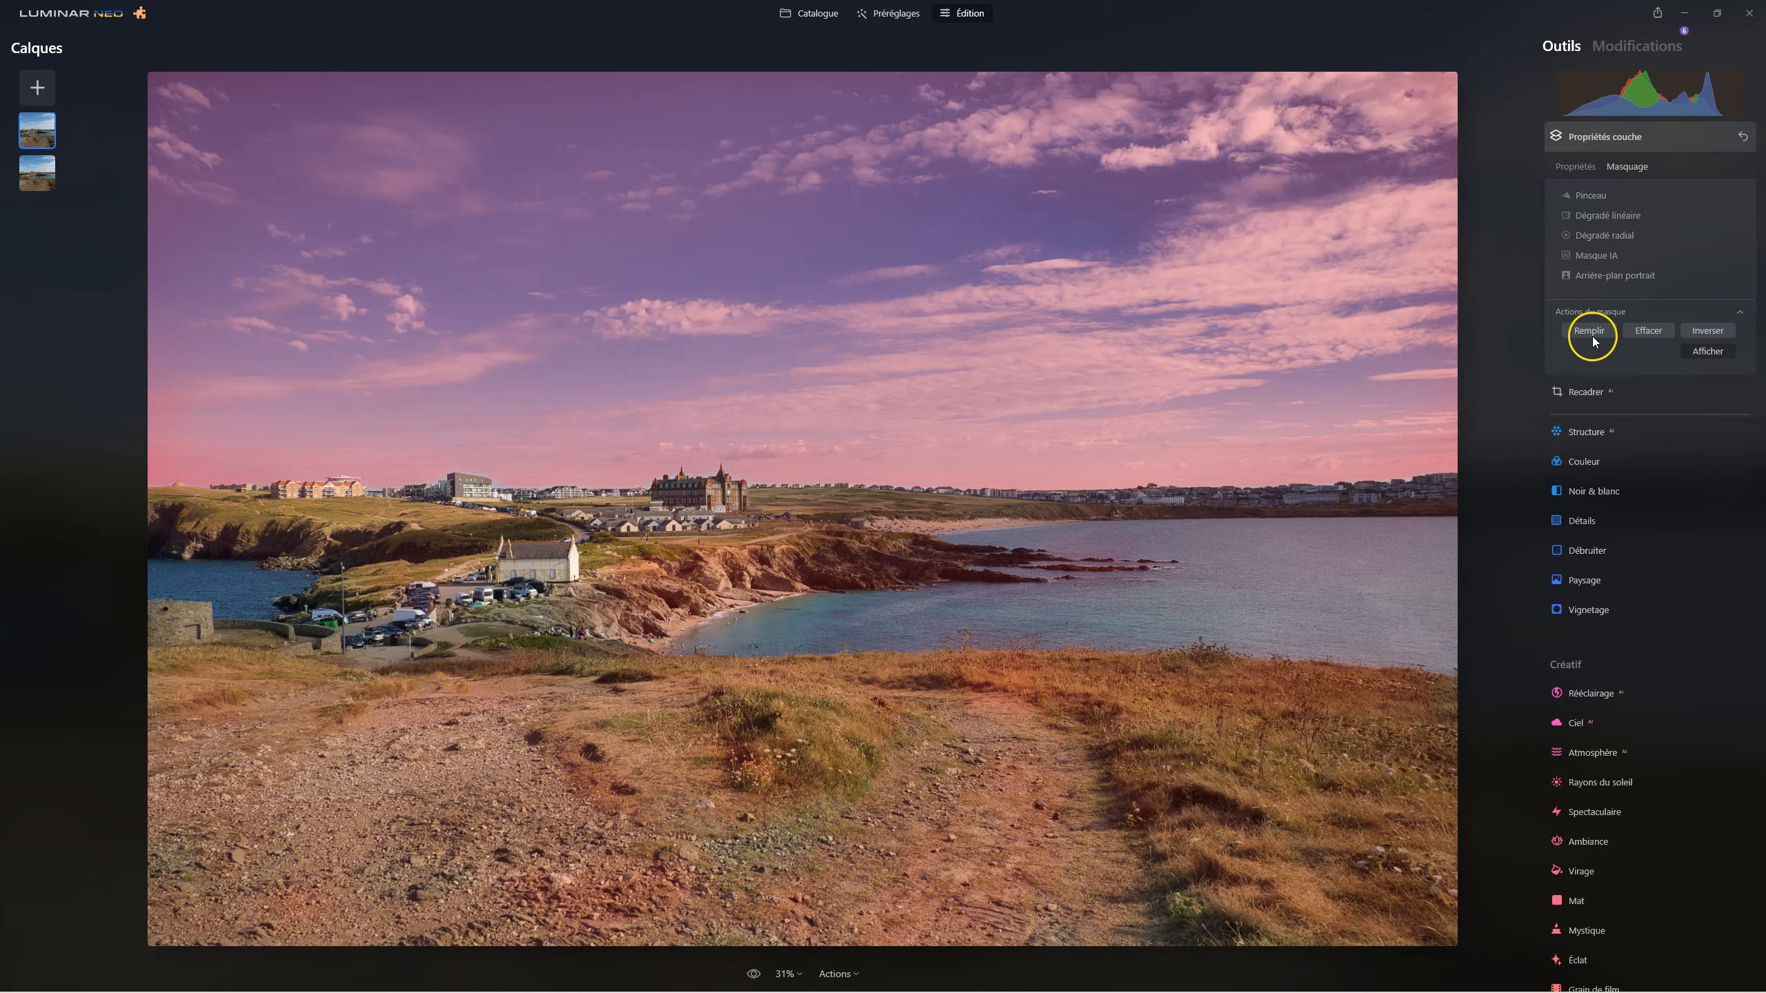
left_click(1561, 167)
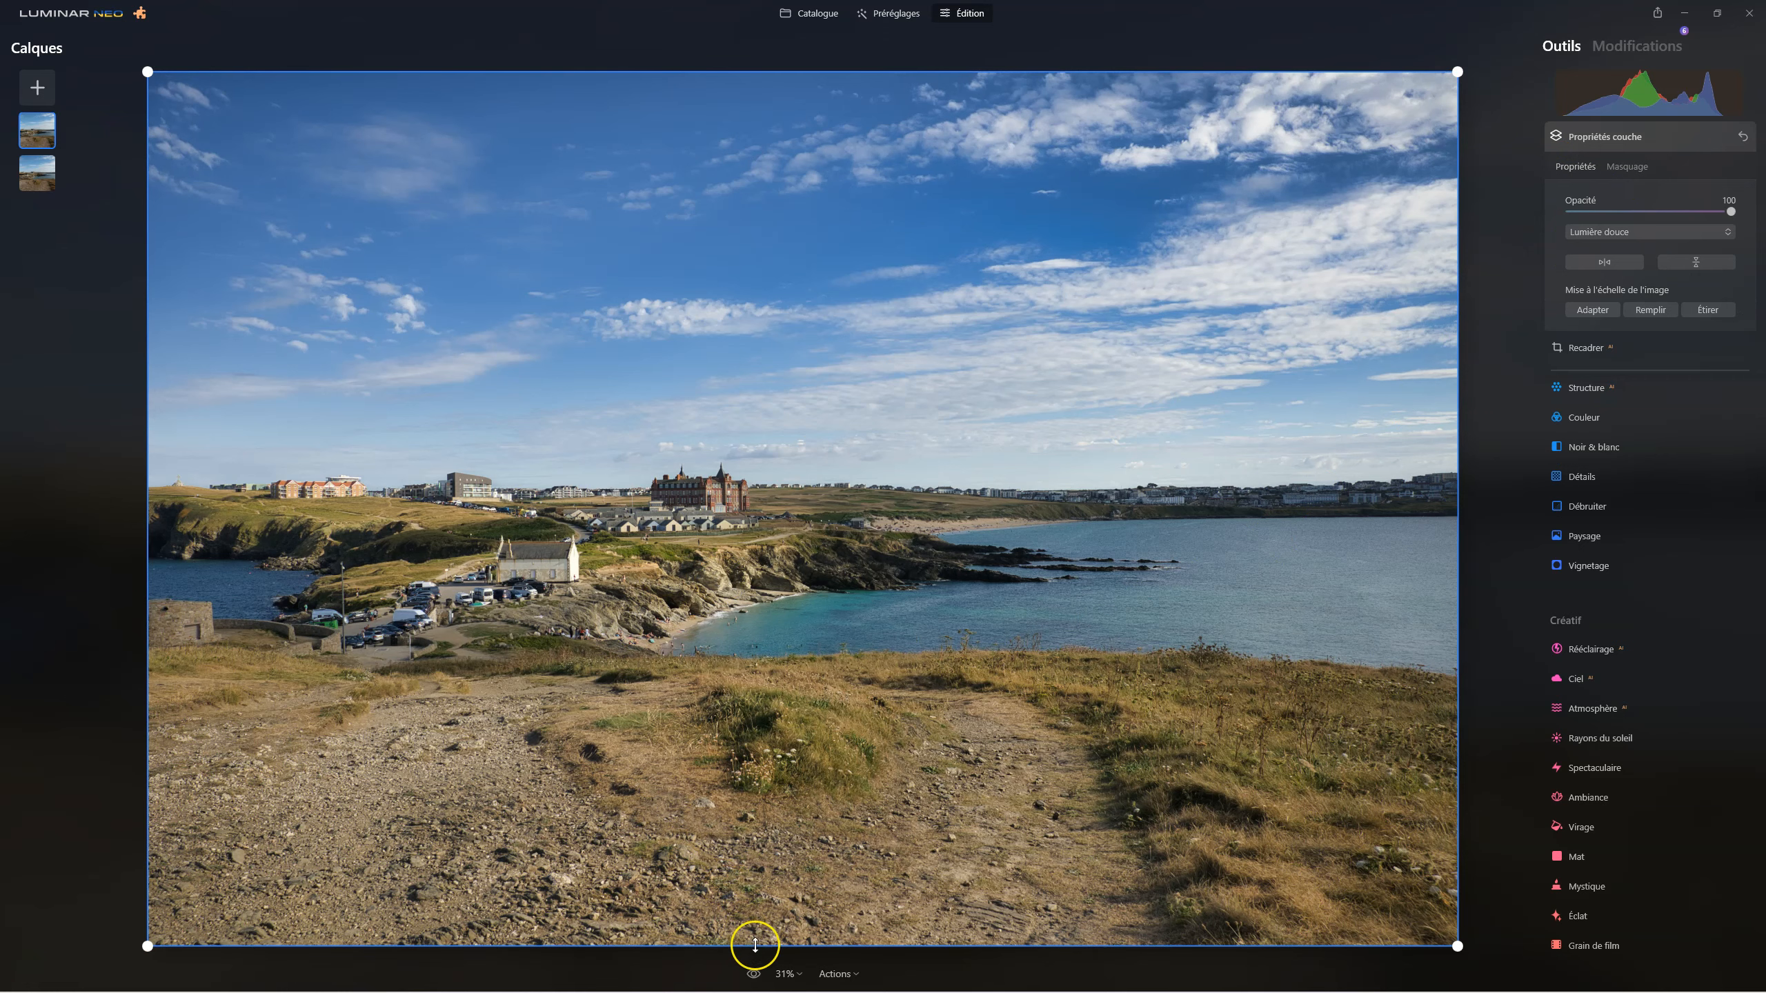
Toggle between the original photo and the edit with the desaturated blue sky to compare the final result.
left_click(754, 973)
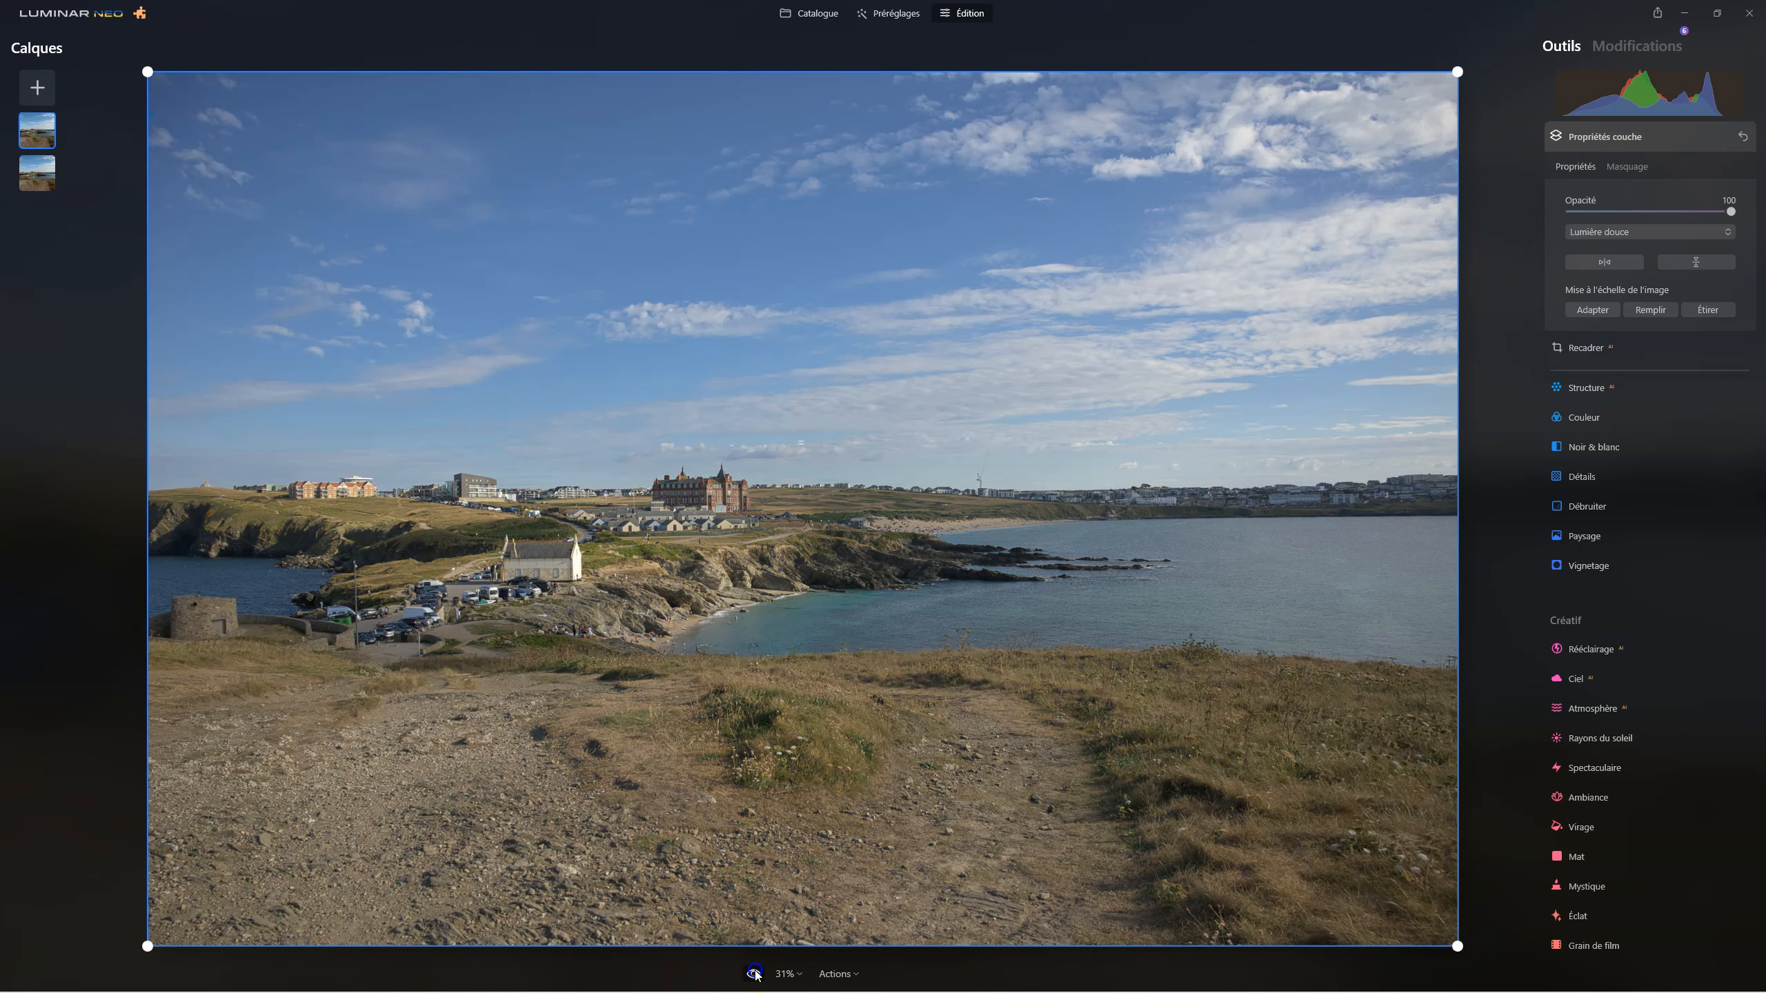
left_click(755, 973)
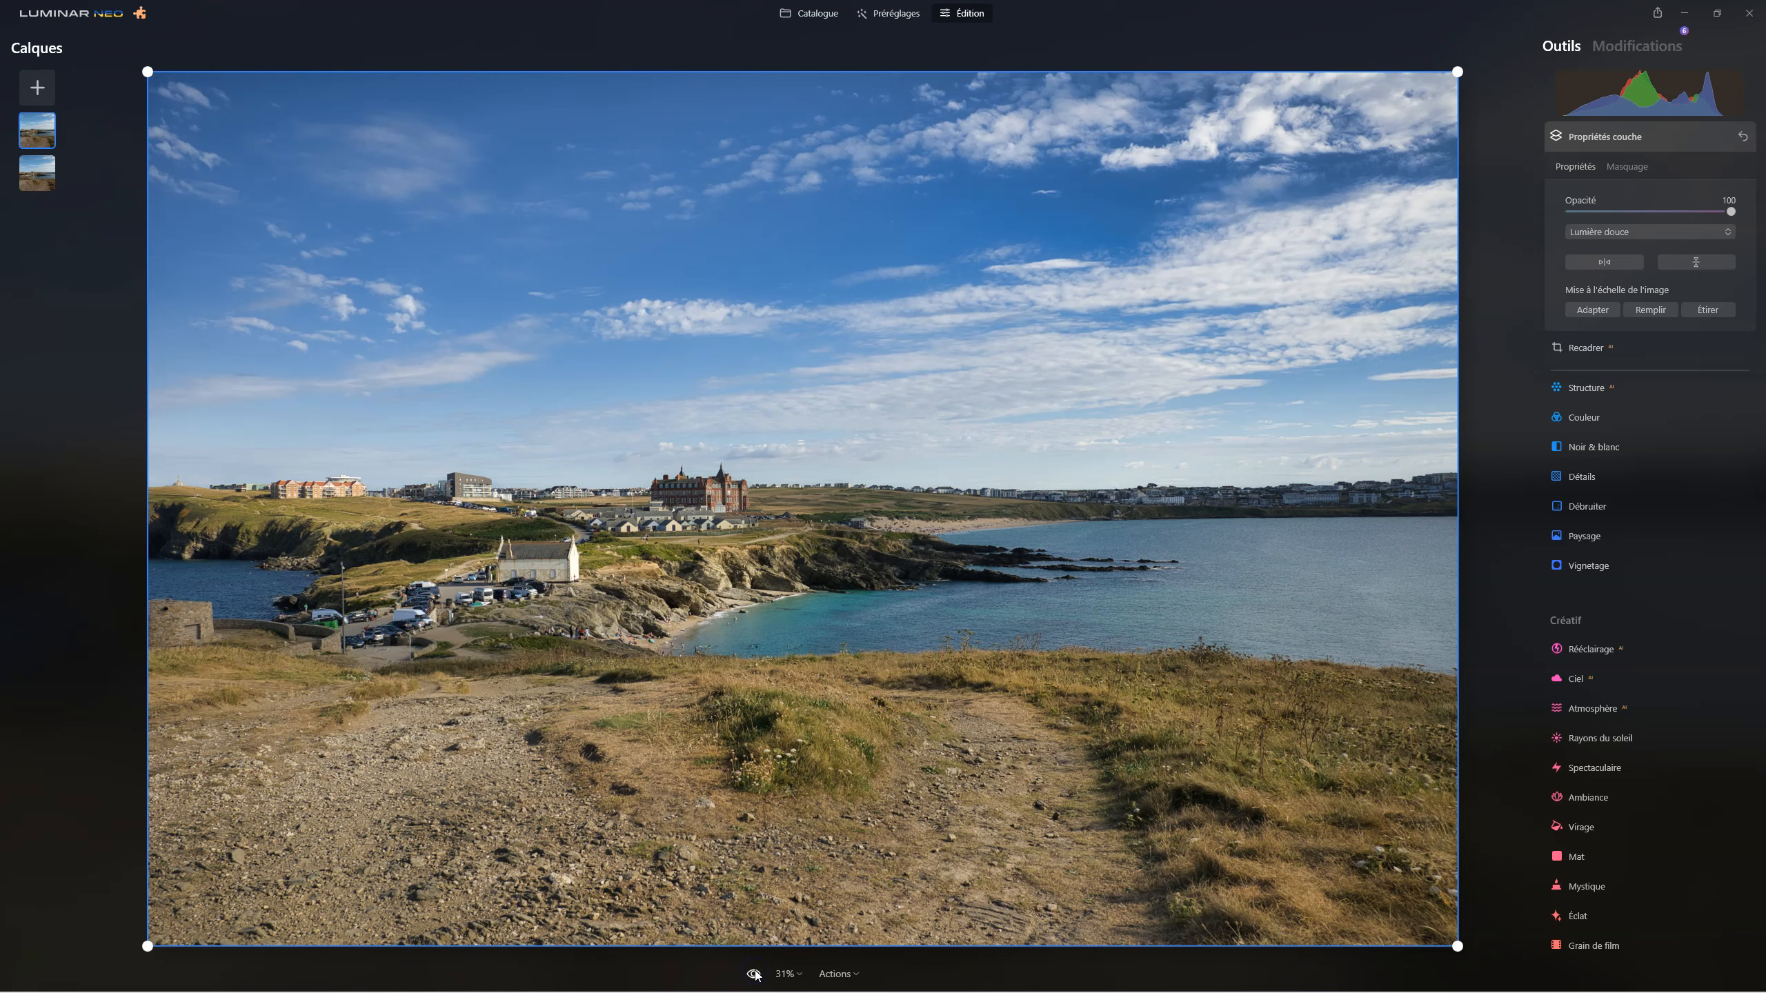
left_click(756, 974)
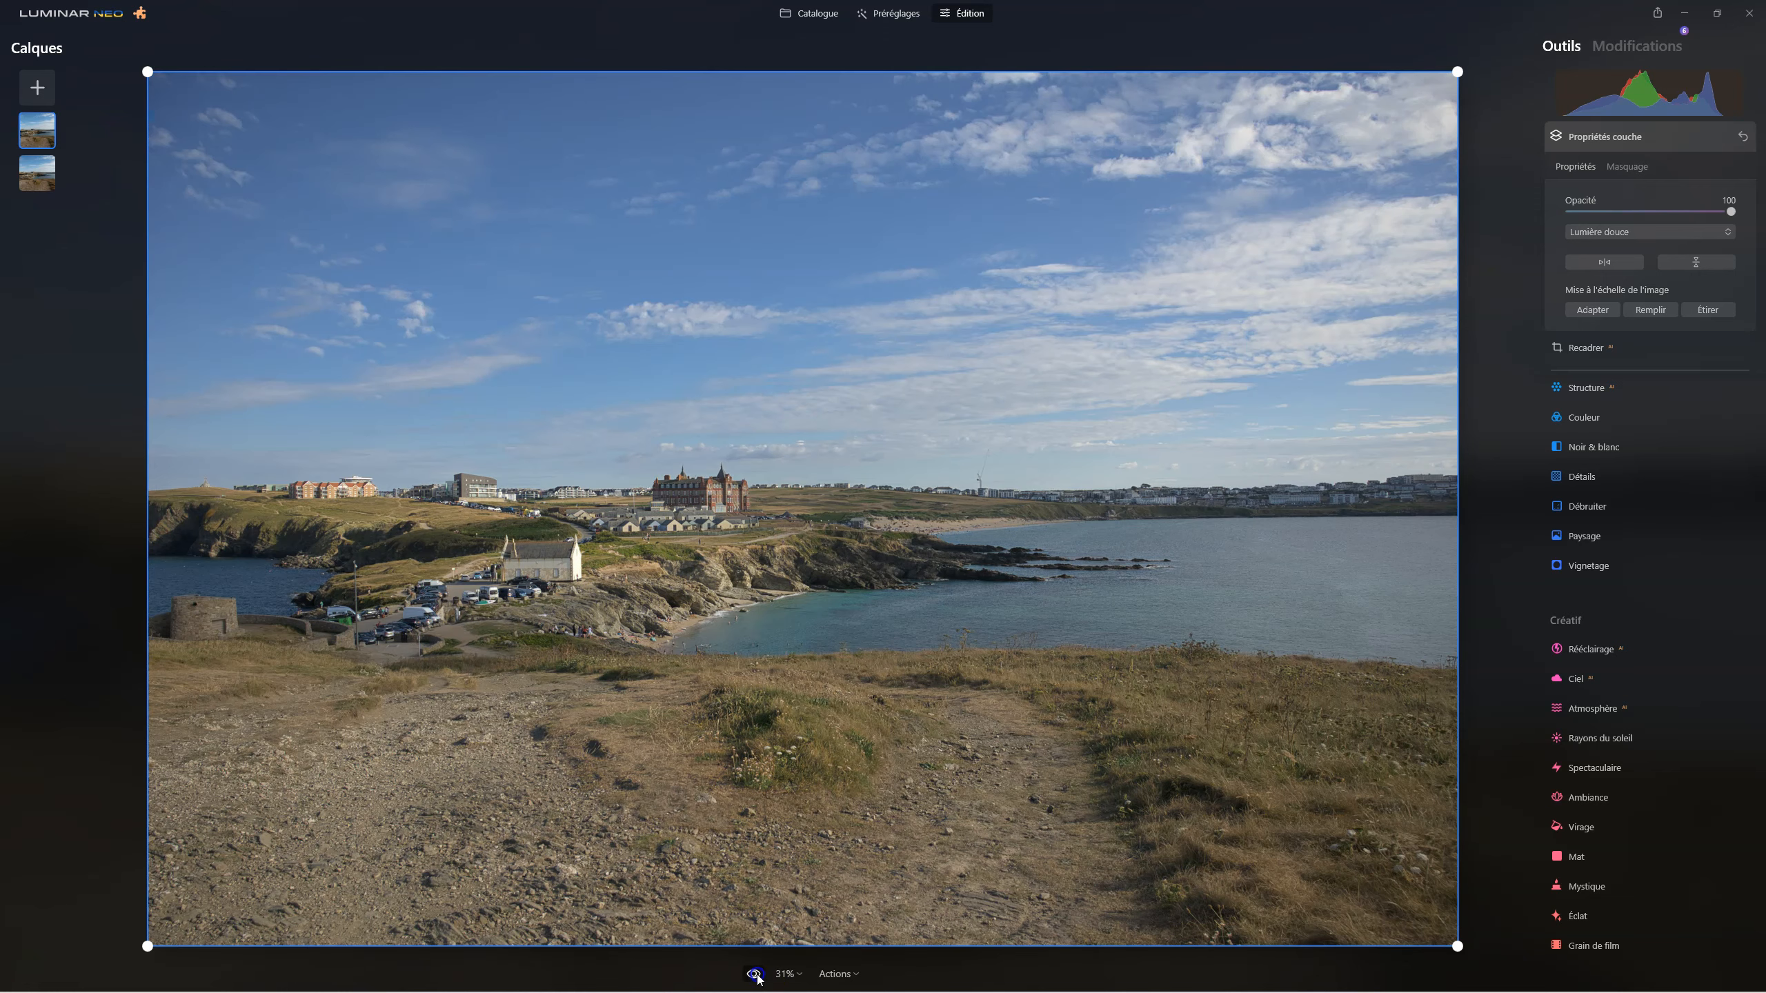
left_click(756, 974)
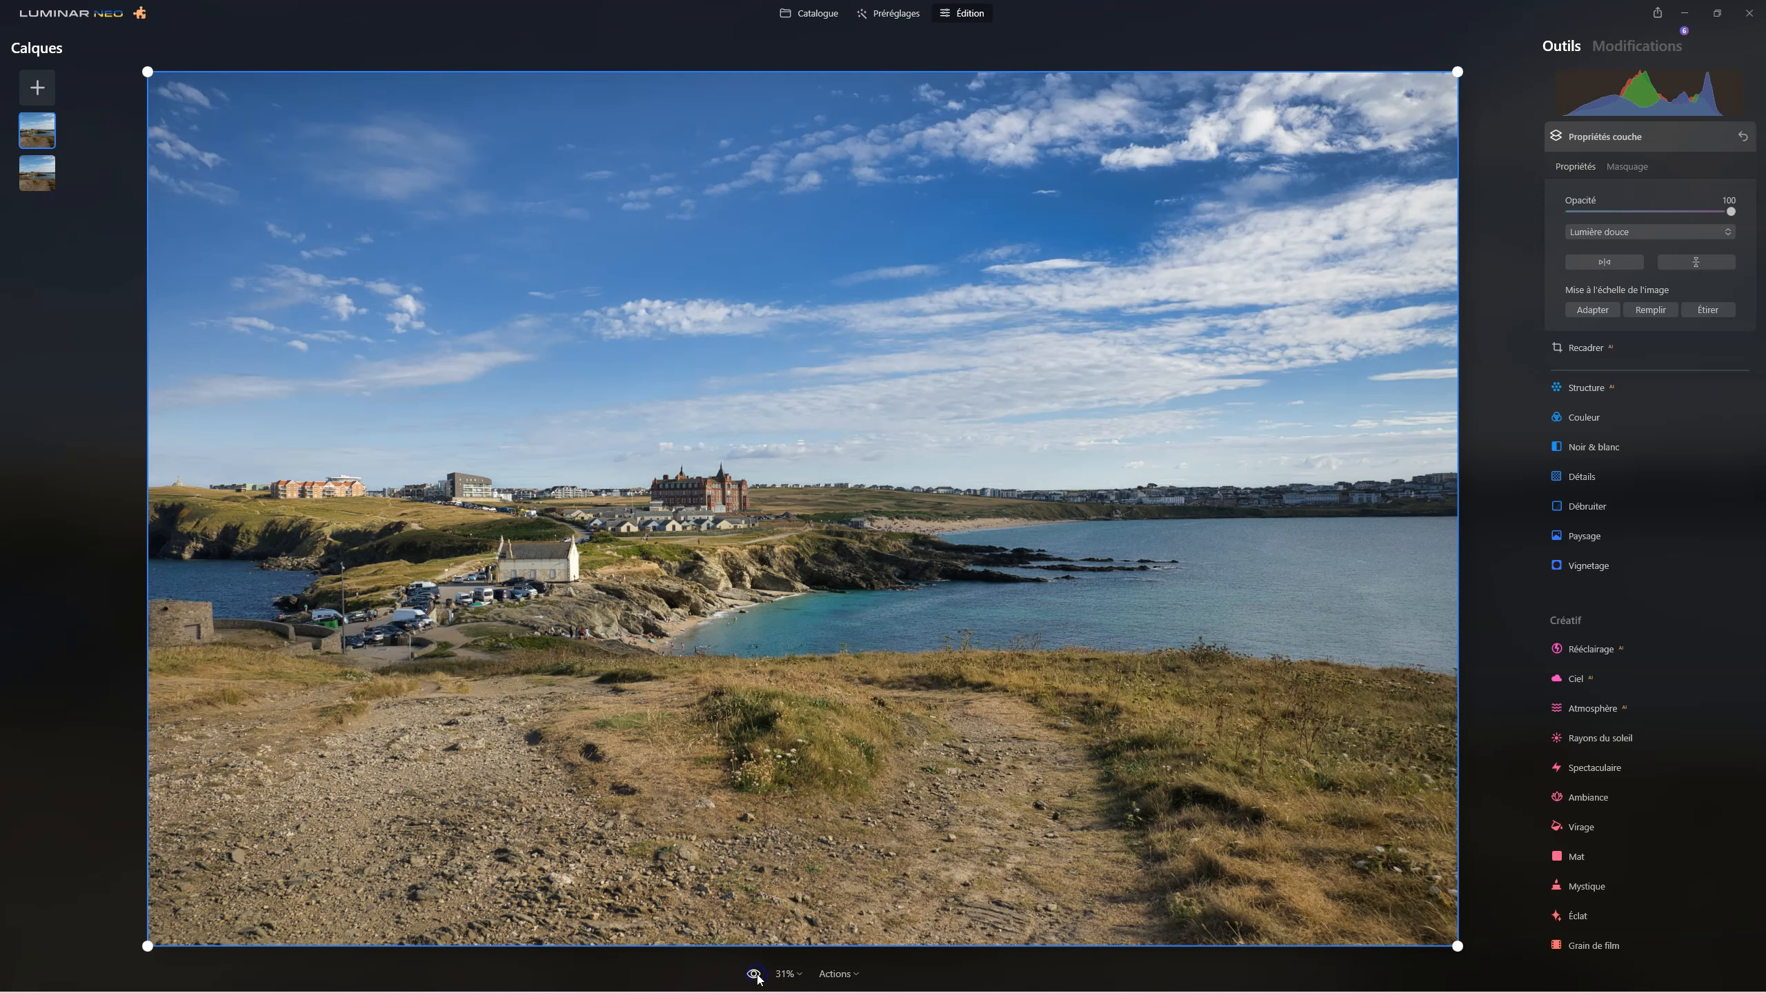